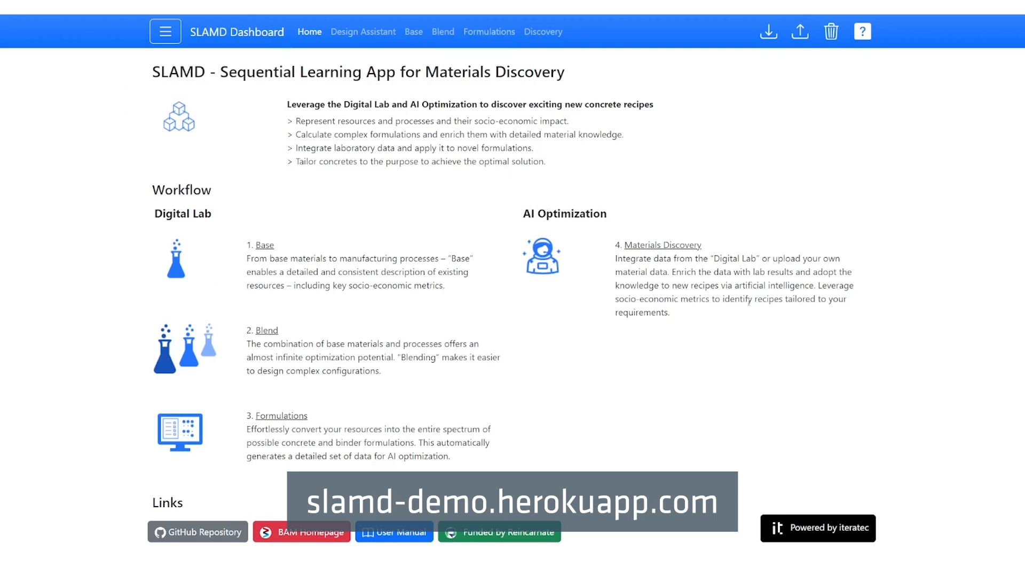
Step: Open the user manual and look through its overview, navigation bar and base materials sections
click(863, 33)
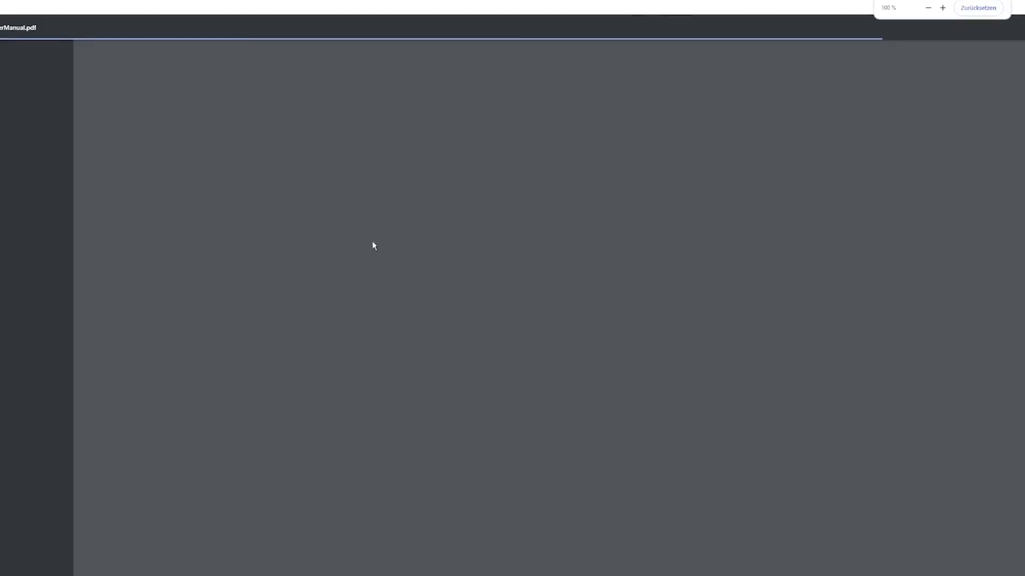
scroll(366, 222, down, 10)
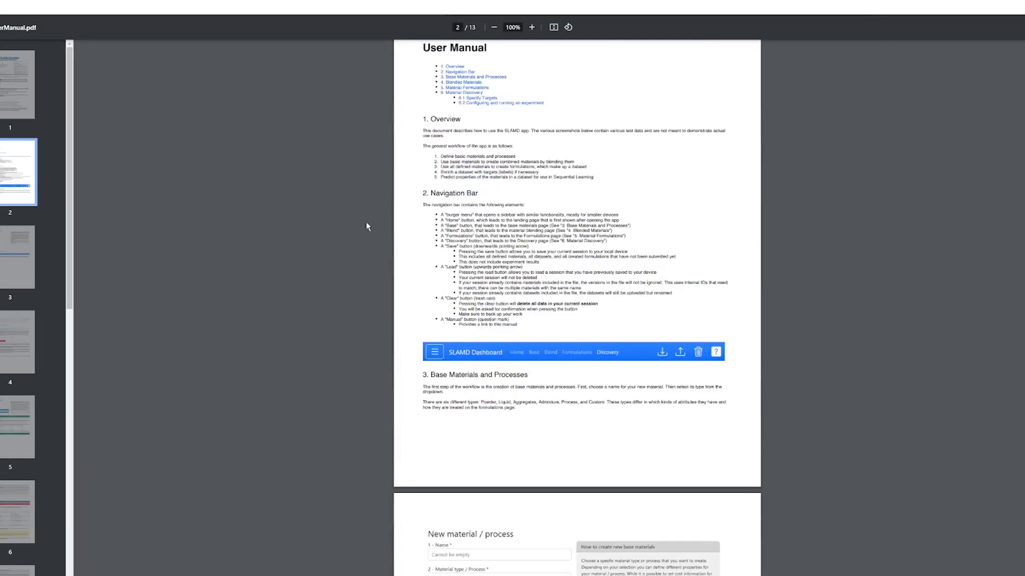
scroll(366, 222, down, 10)
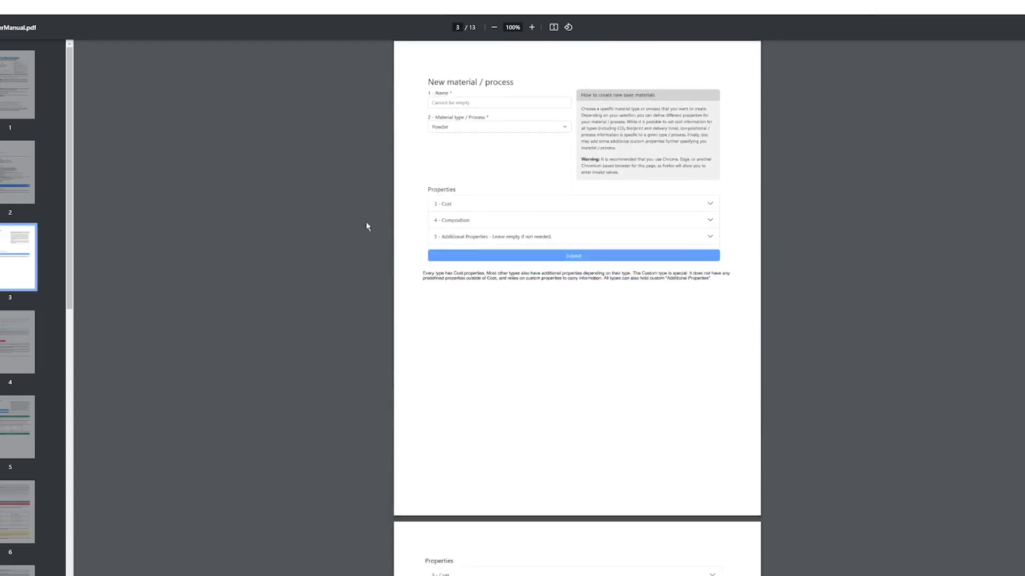
scroll(275, 170, down, 2)
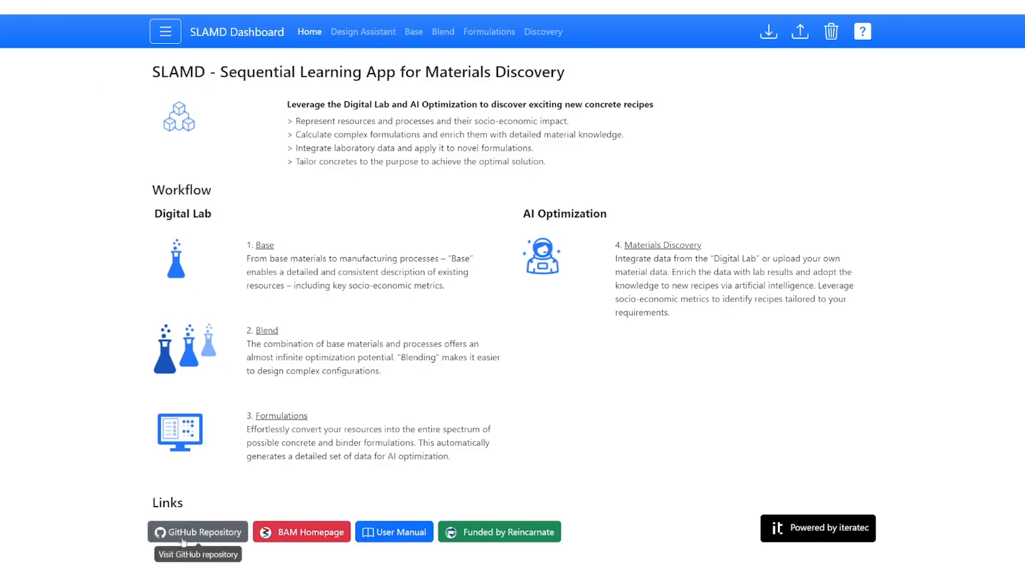
Step: Open the project's GitHub repository and view the options for cloning or downloading the code
click(213, 534)
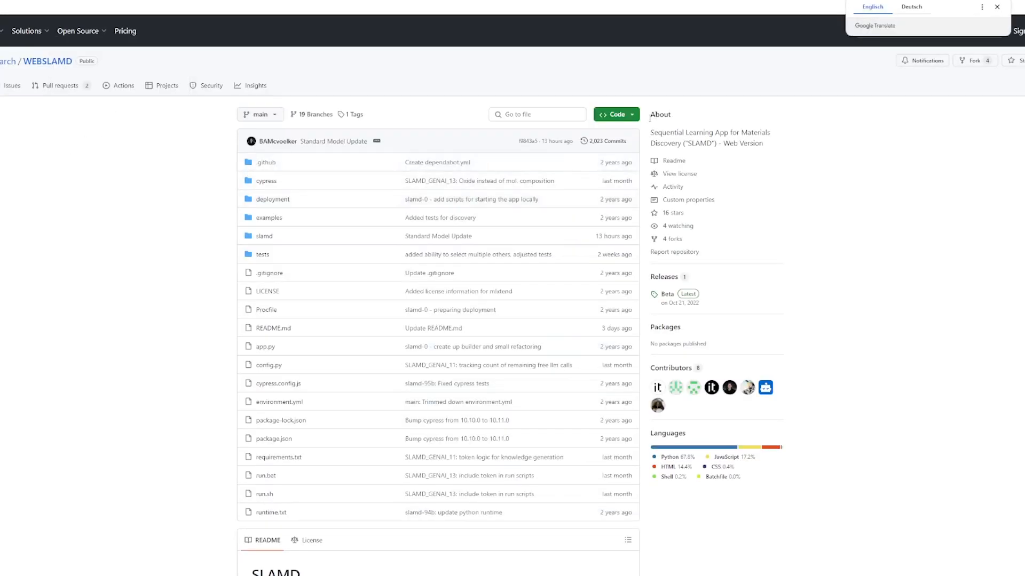
click(632, 118)
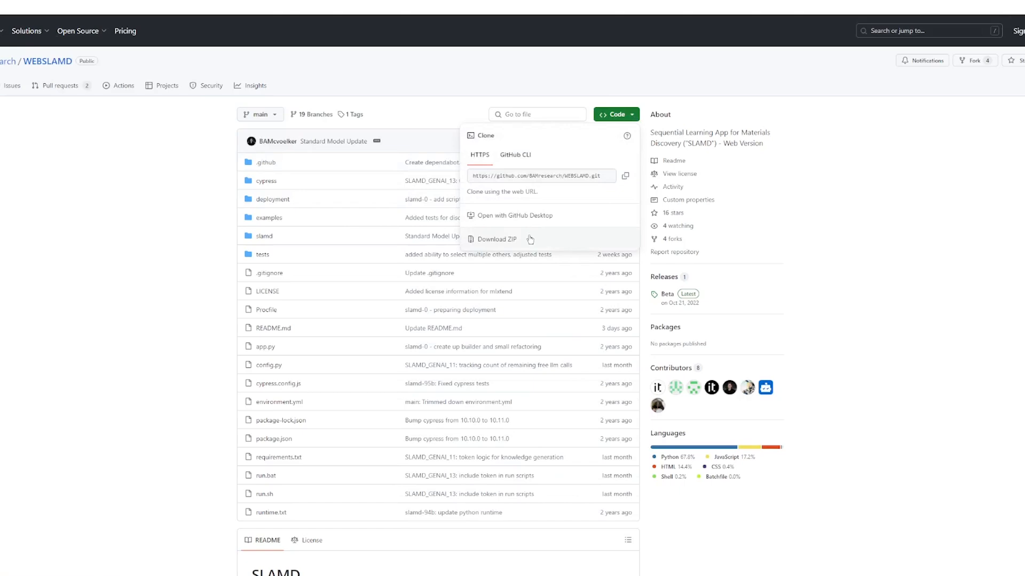
click(230, 249)
Step: Look through the Resources section of the repository's README, including the documentation link, articles and data sets
scroll(230, 248, down, 7)
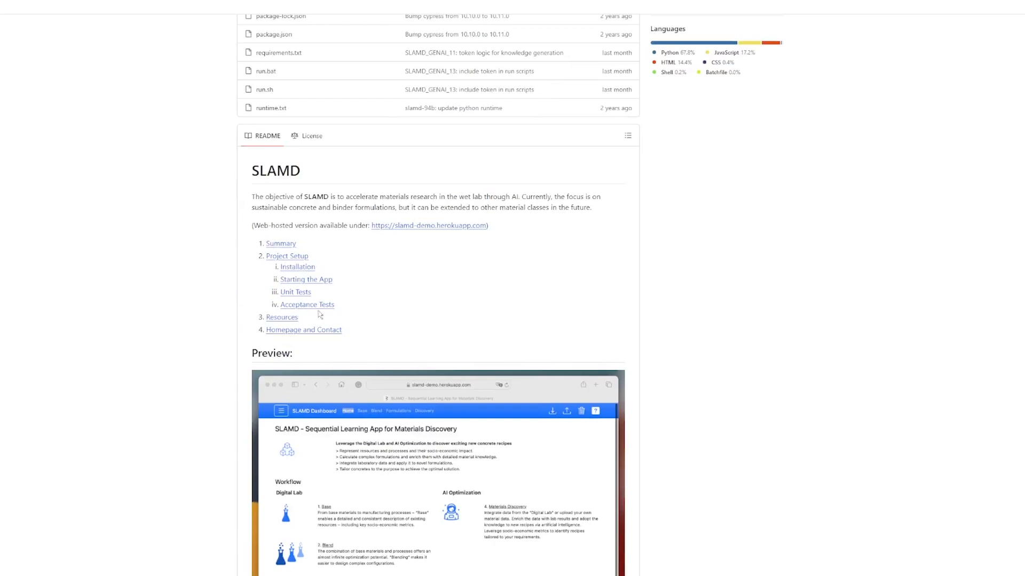
click(284, 318)
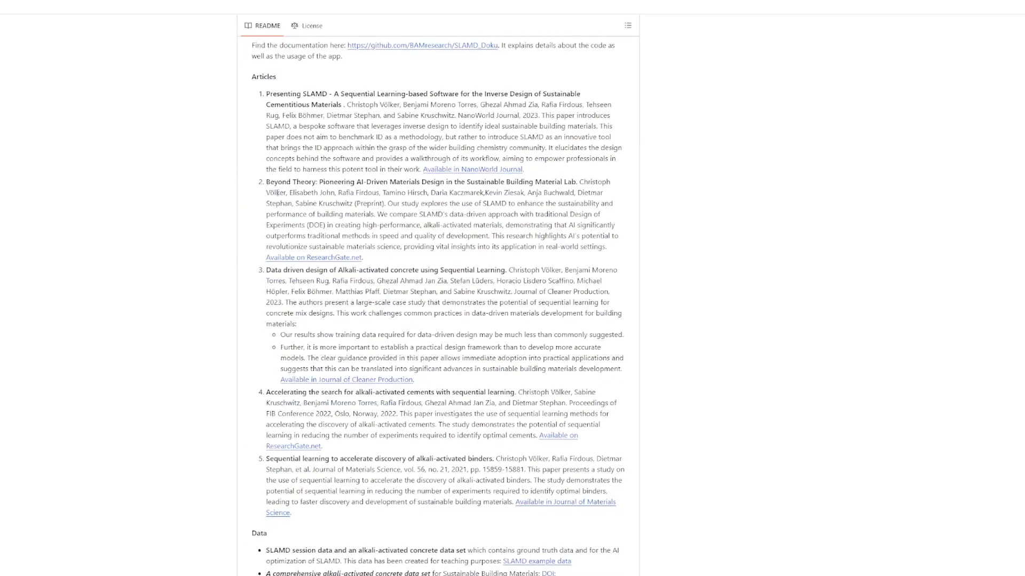
scroll(277, 193, up, 2)
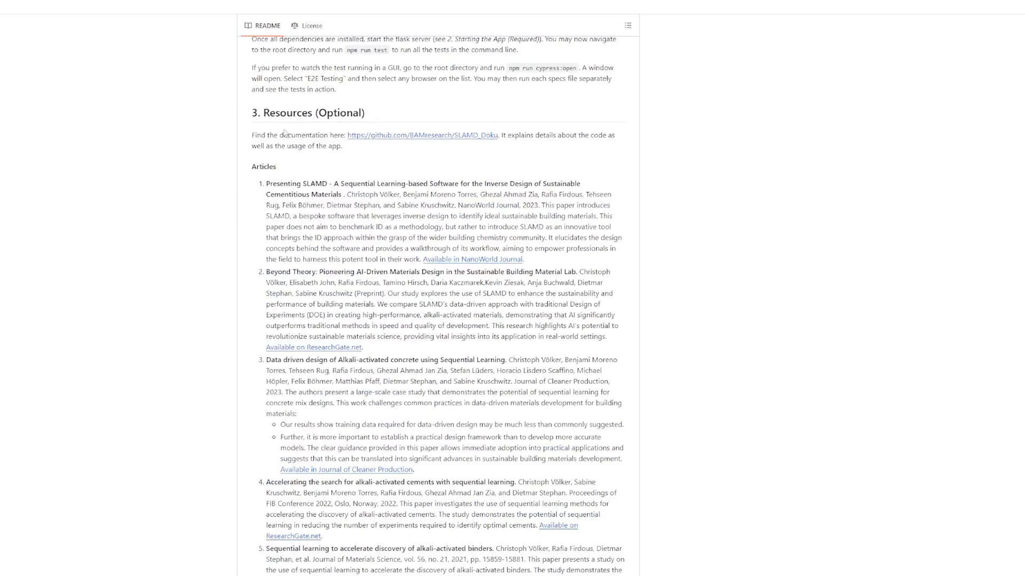
scroll(387, 277, down, 5)
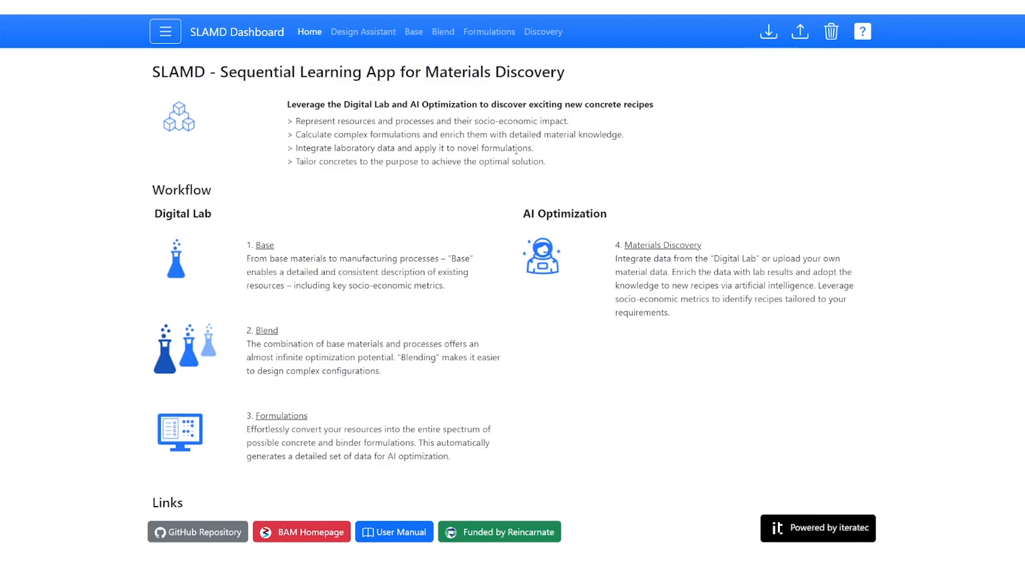
click(768, 35)
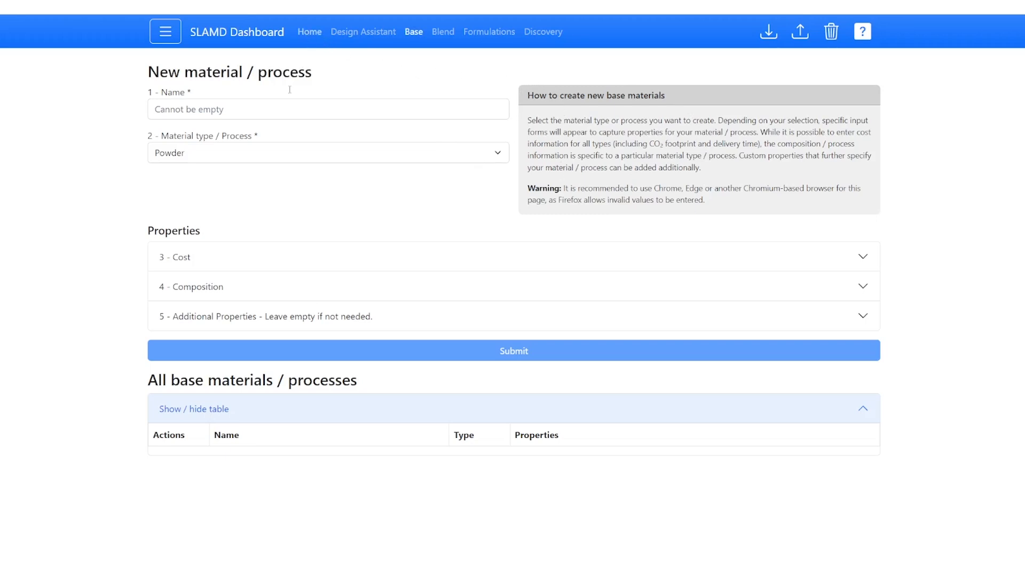
click(308, 33)
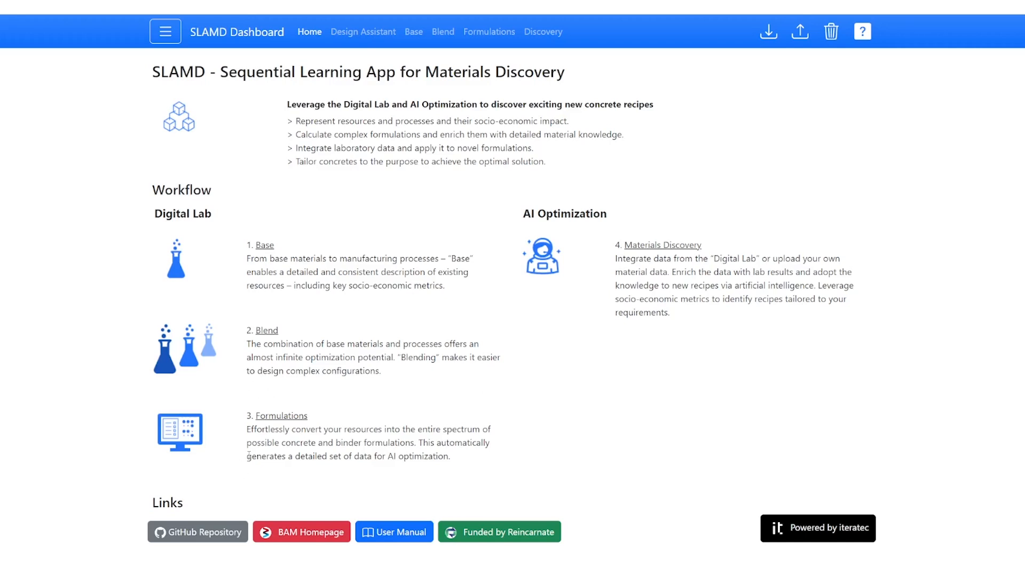
Step: Start a new base material named Cement with the material type Powder
click(417, 41)
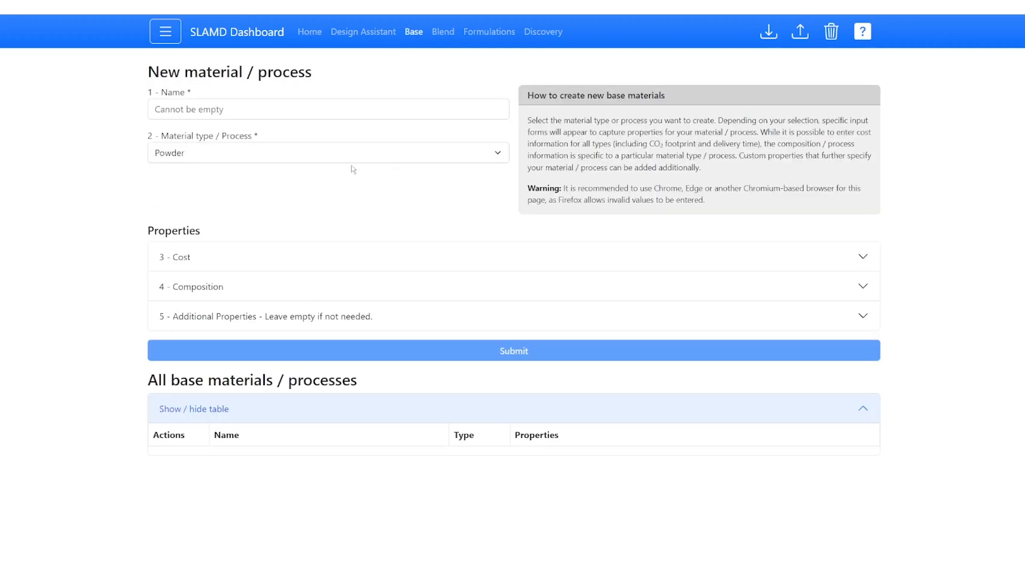
click(281, 109)
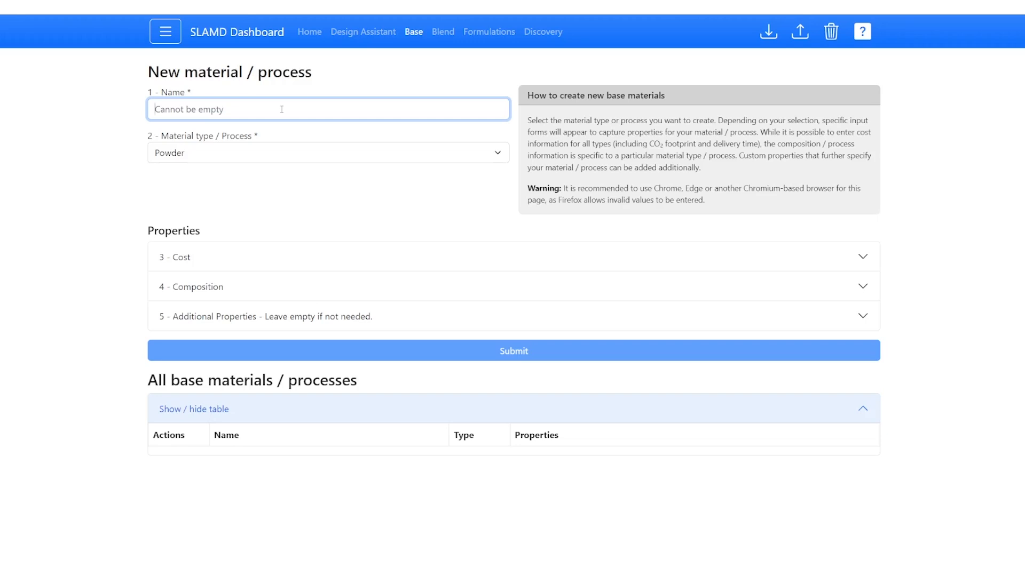
text(Cement)
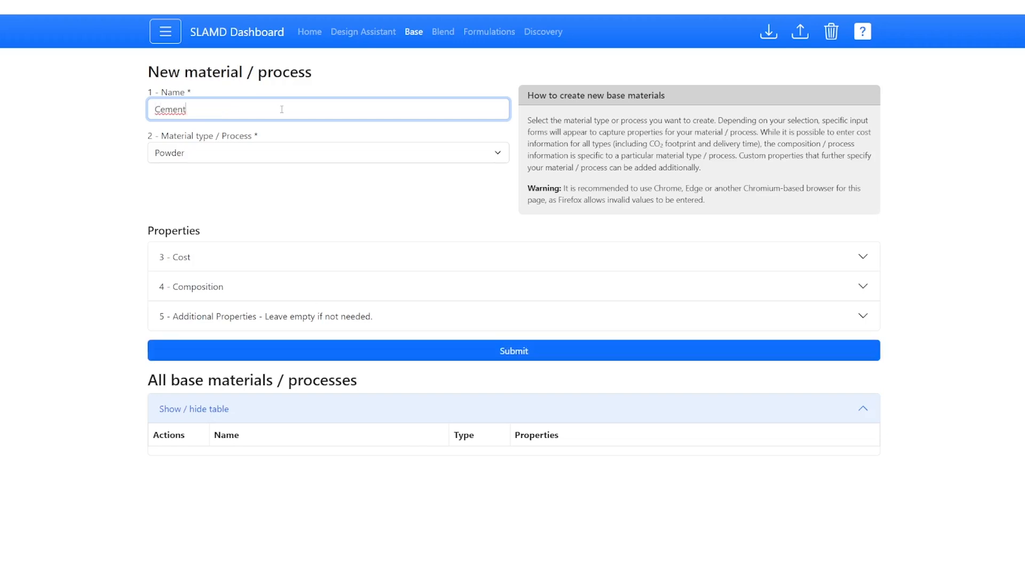
click(202, 157)
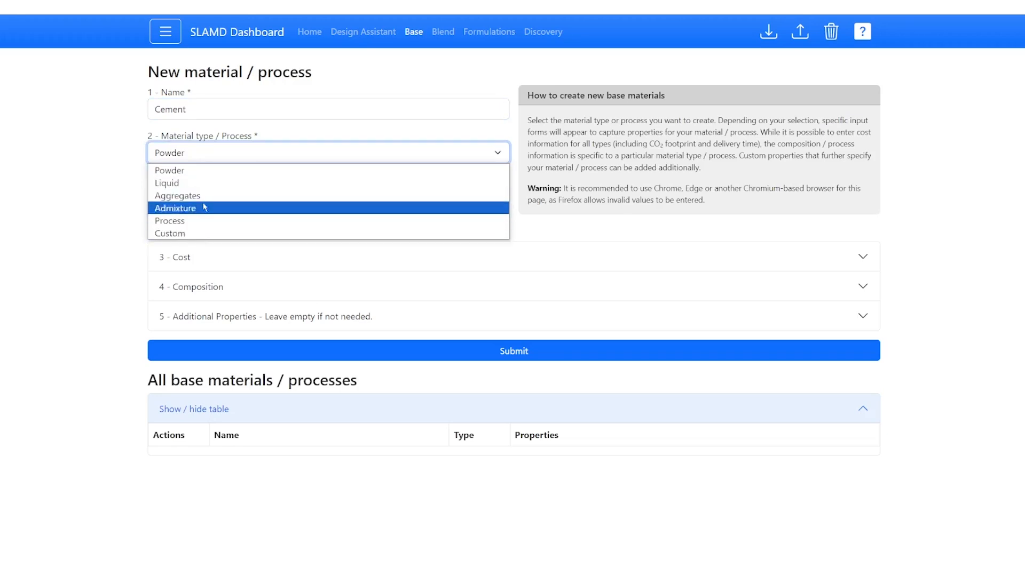
click(136, 172)
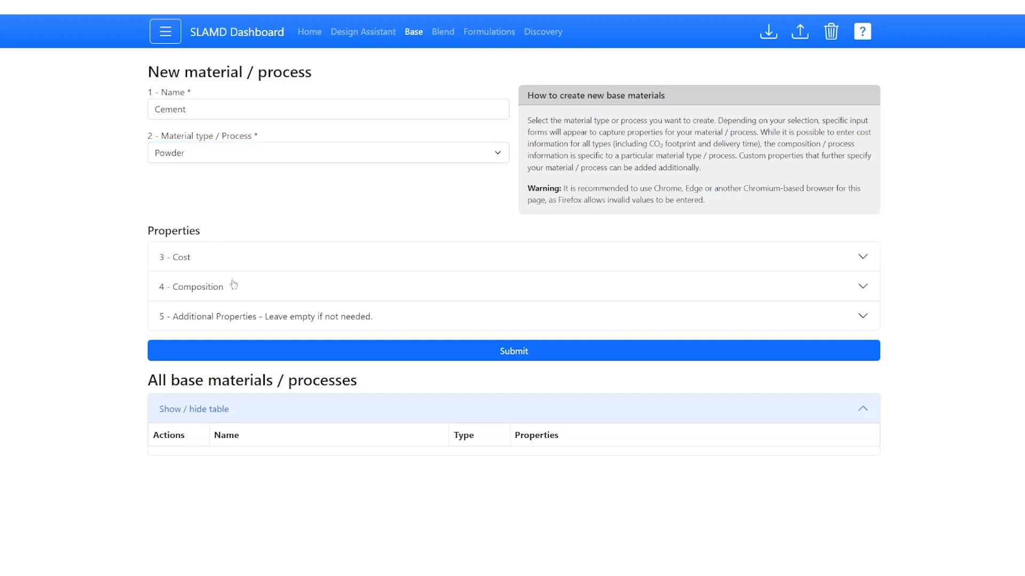
Step: Set the Cement material's CO₂ footprint to 450 kg/ton and its costs to 80 €/ton
click(199, 262)
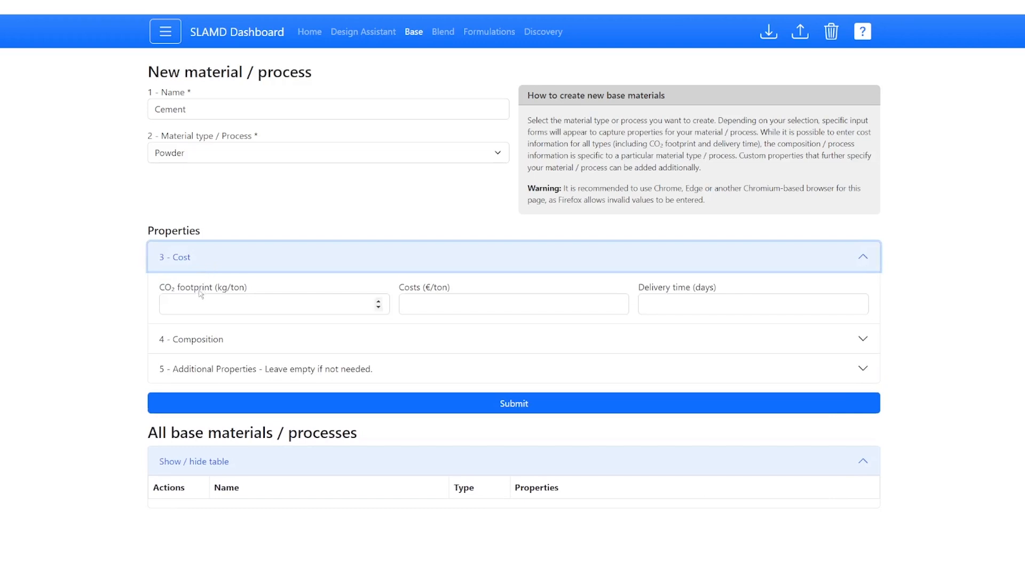
click(196, 306)
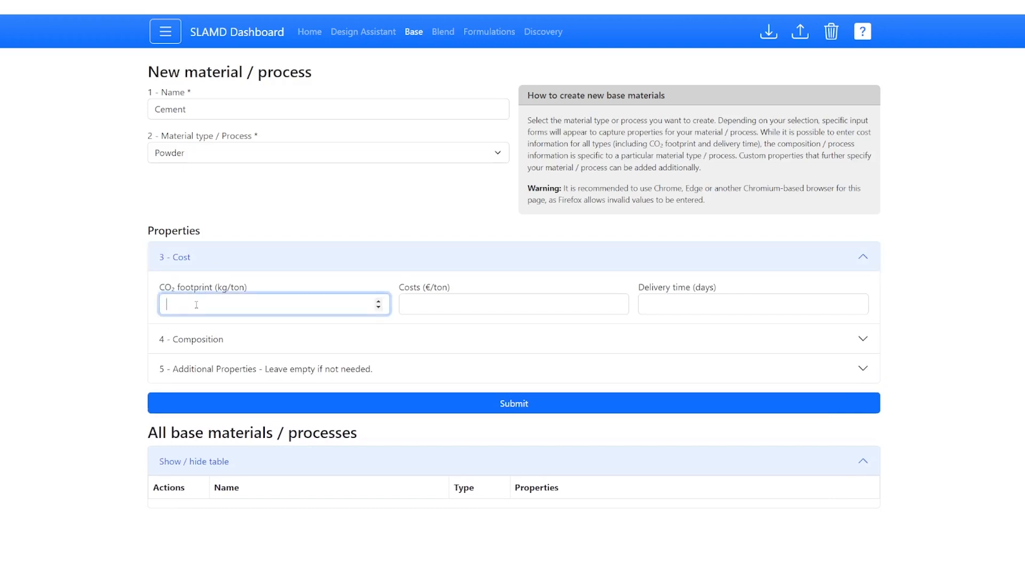
text(80)
click(431, 297)
text(80)
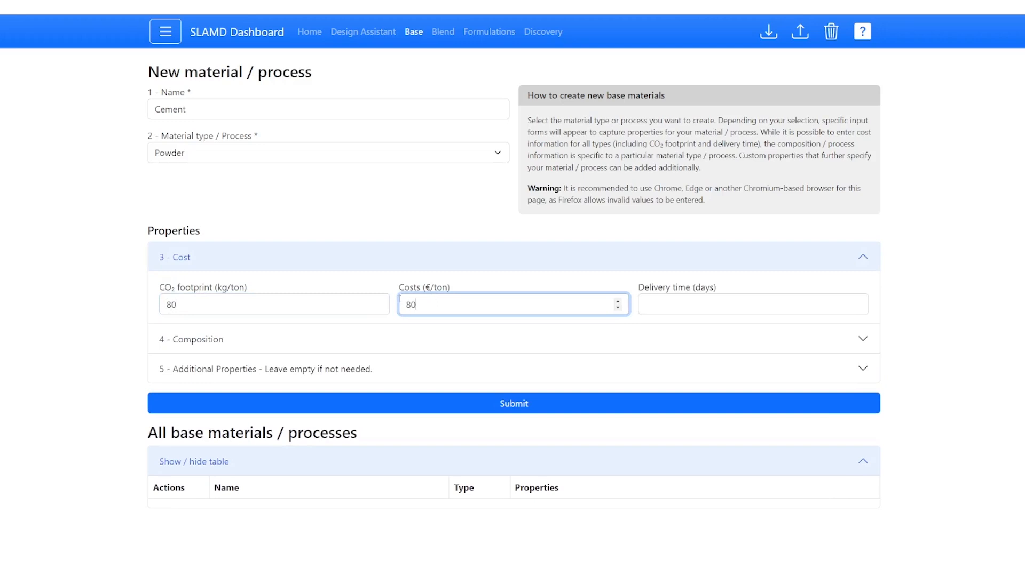
click(323, 299)
double_click(319, 300)
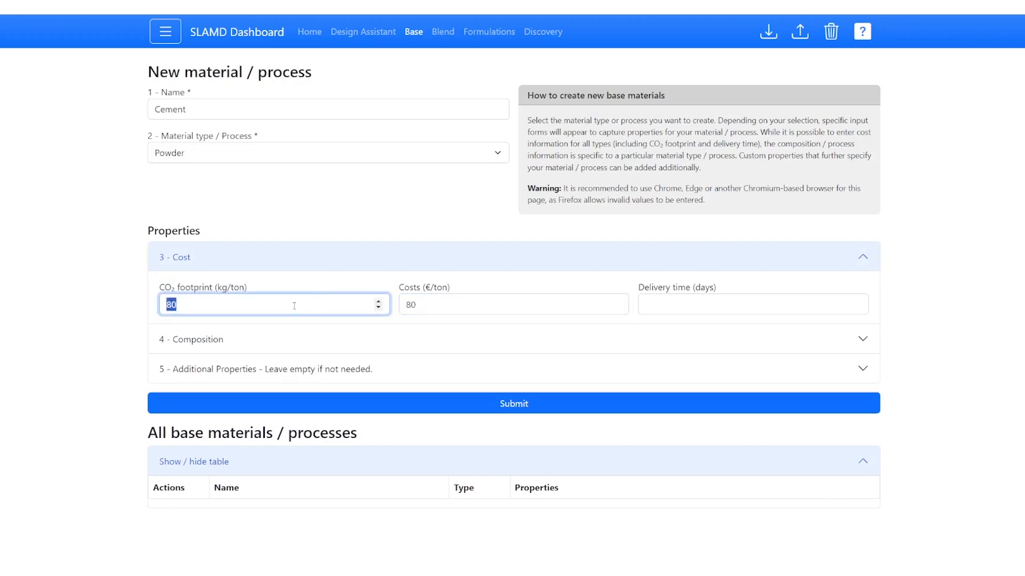
text(450)
click(479, 303)
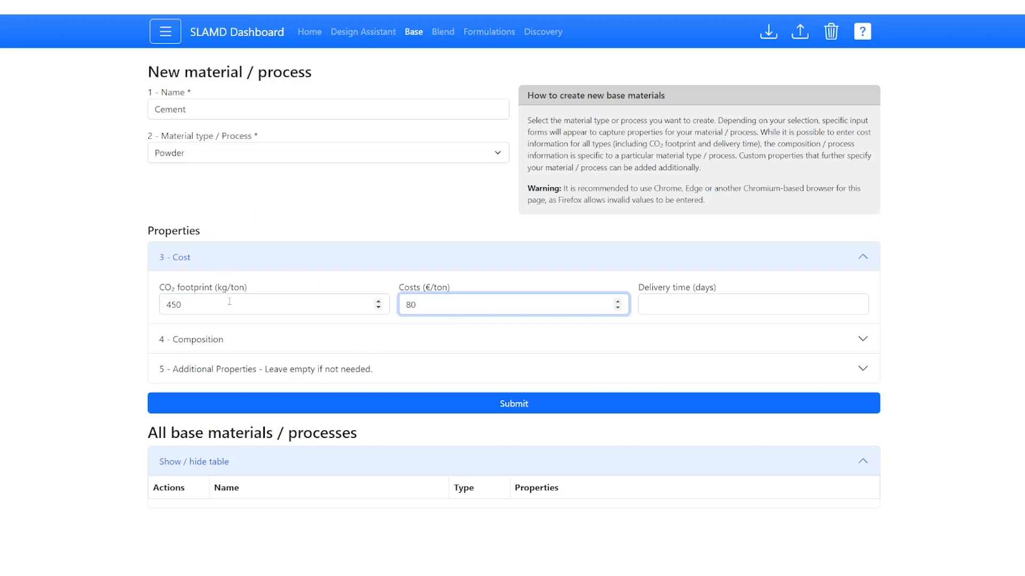
Step: Review the oxide and structural composition fields available for the Cement material
click(231, 343)
scroll(174, 325, down, 2)
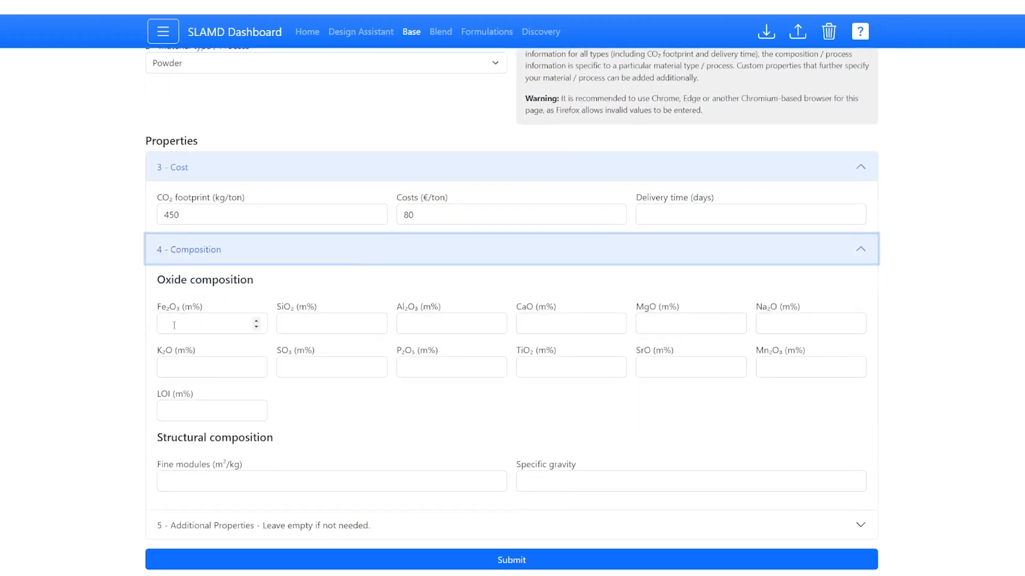
click(173, 325)
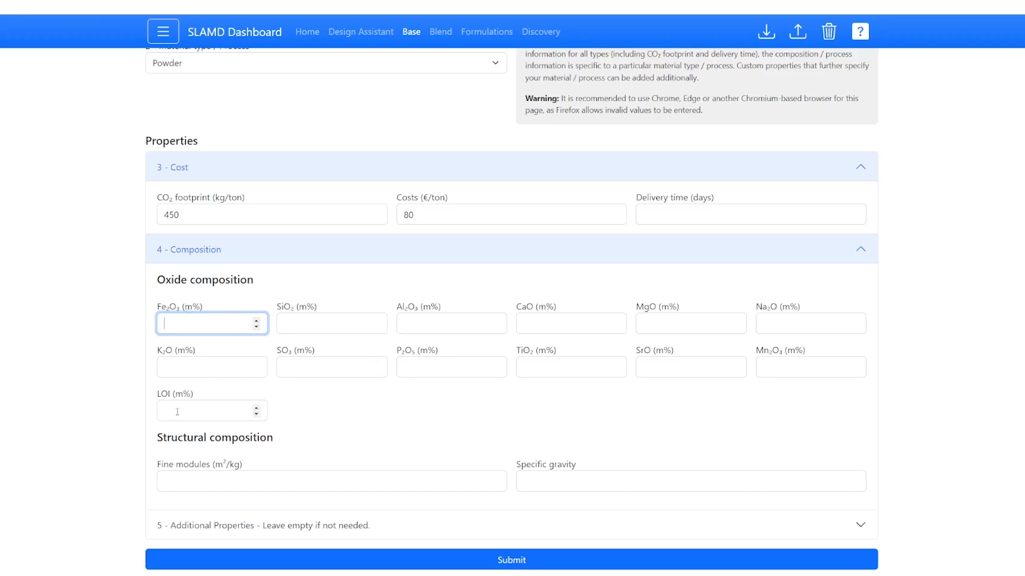
click(182, 482)
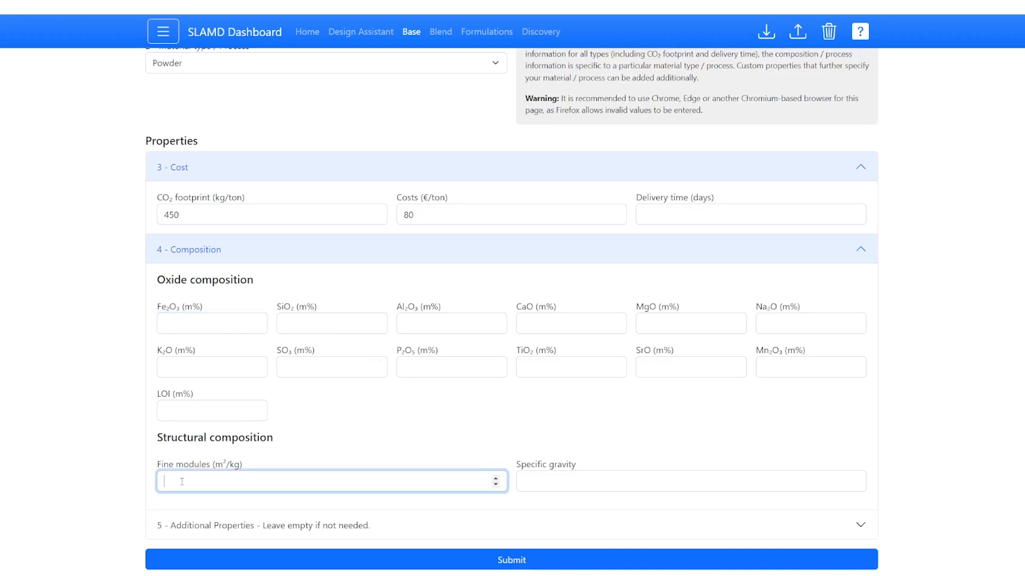
scroll(182, 481, down, 1)
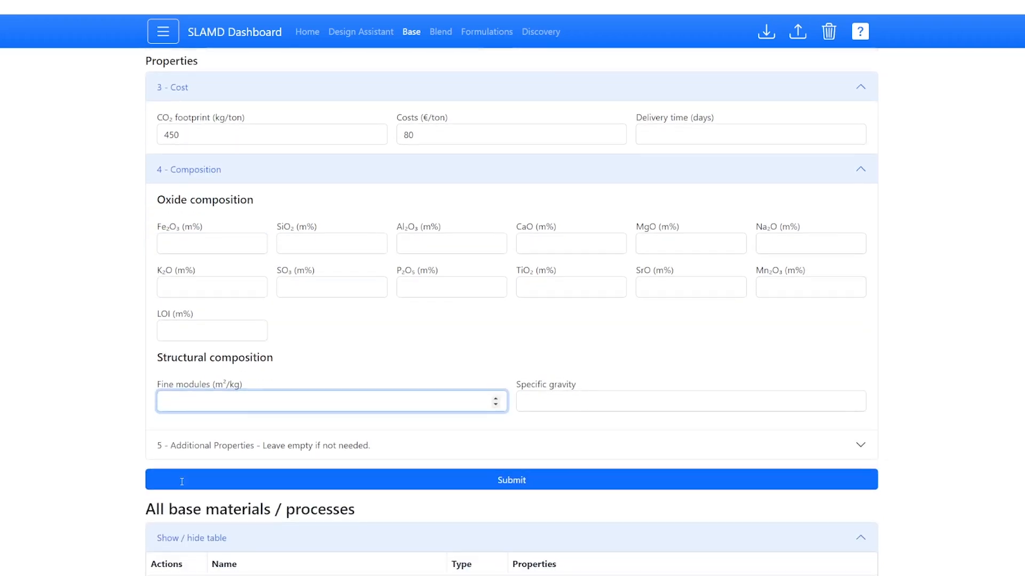
Step: Add a custom property named color with the value gray, and submit the Cement material
click(183, 446)
scroll(184, 448, down, 1)
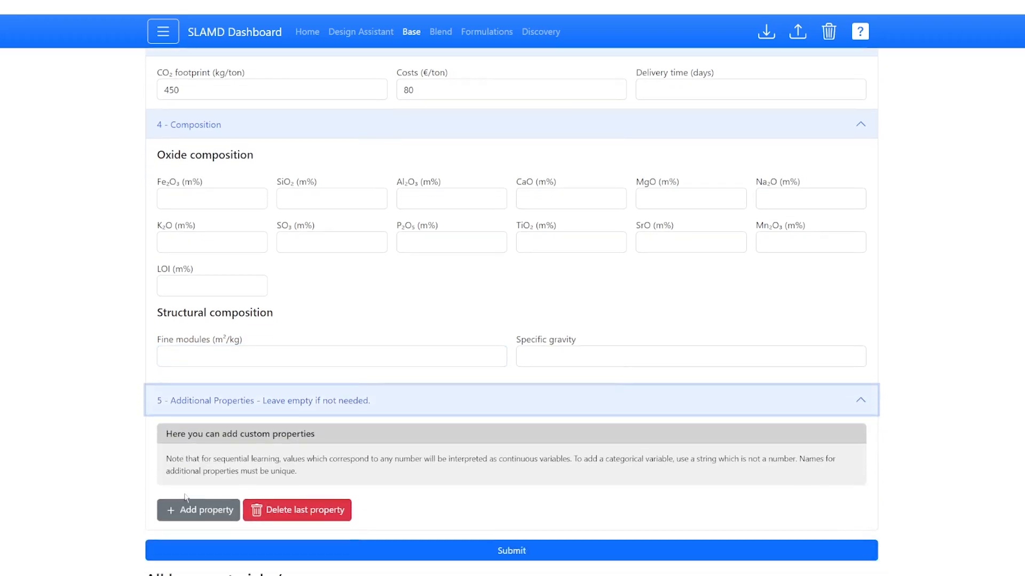
click(185, 510)
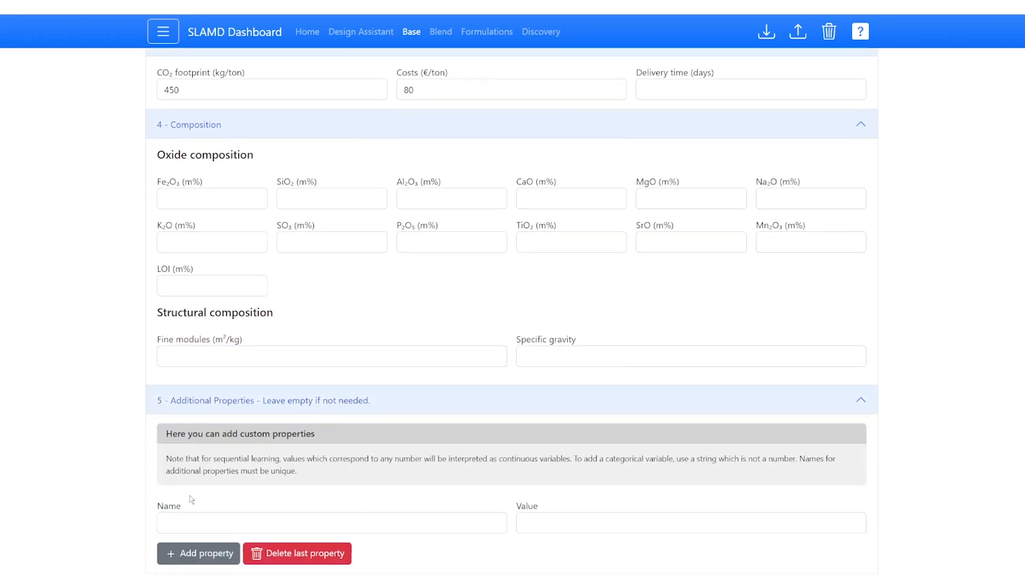
text(color)
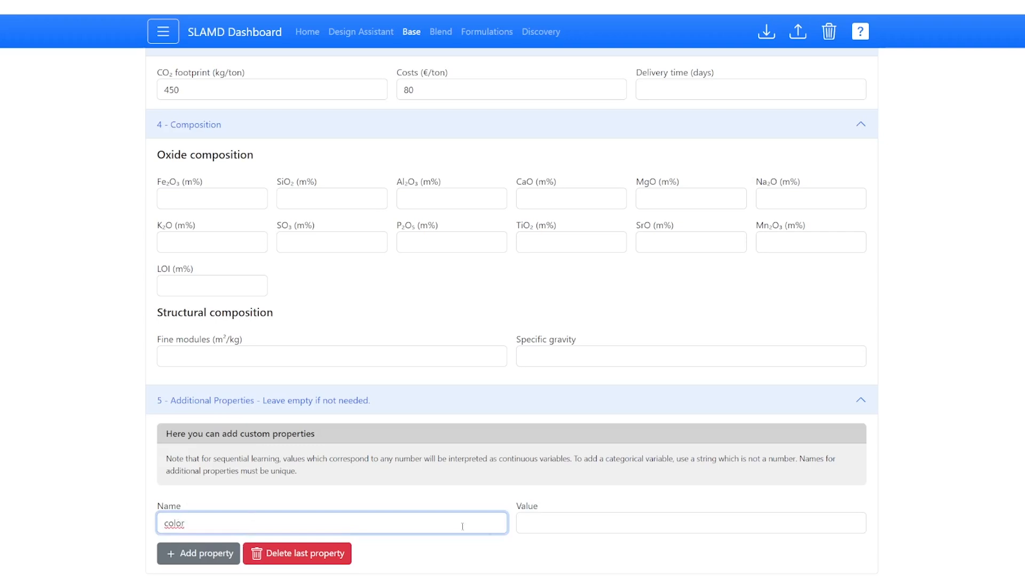
click(570, 524)
text(gray)
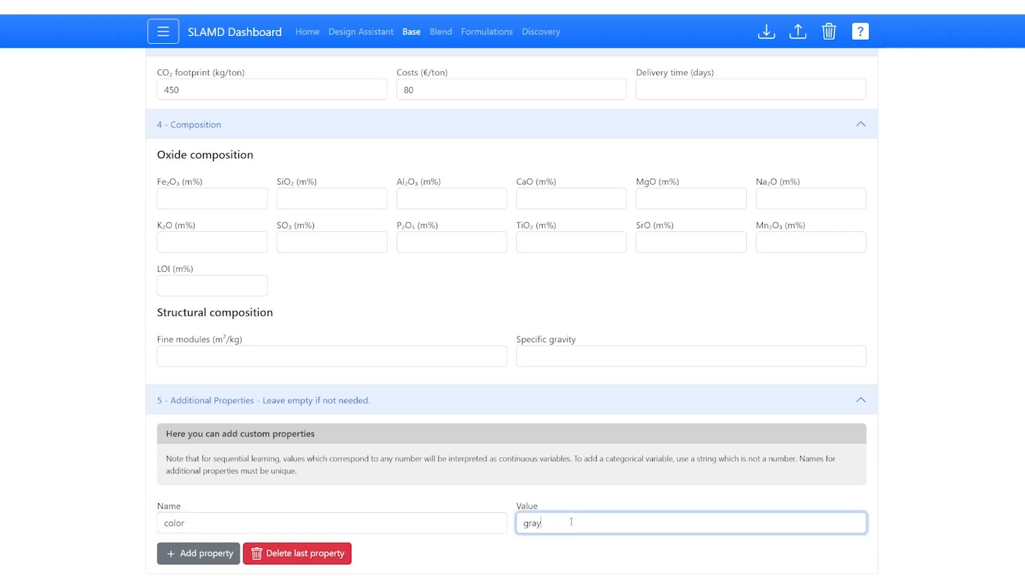
scroll(353, 554, down, 2)
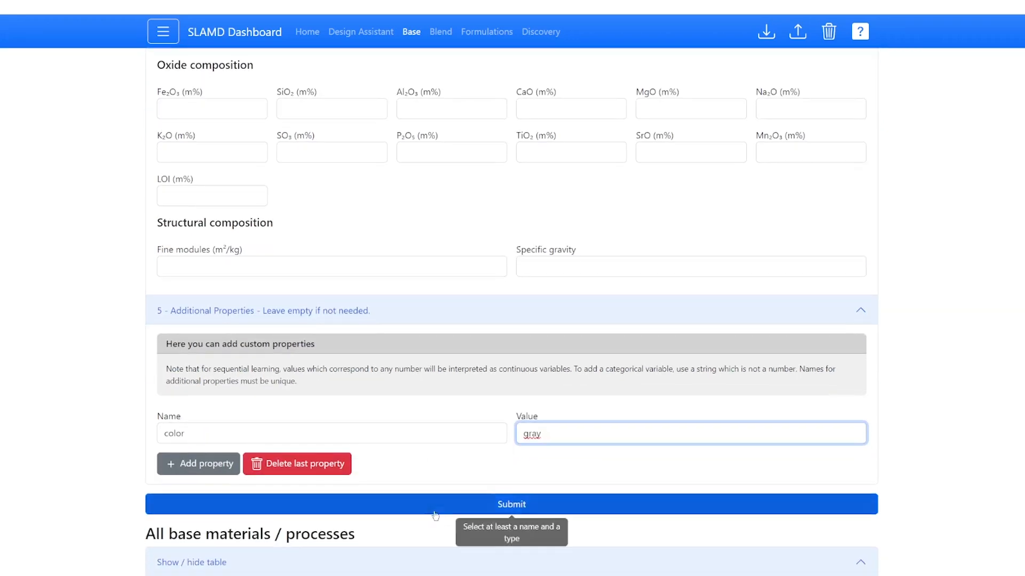
click(444, 506)
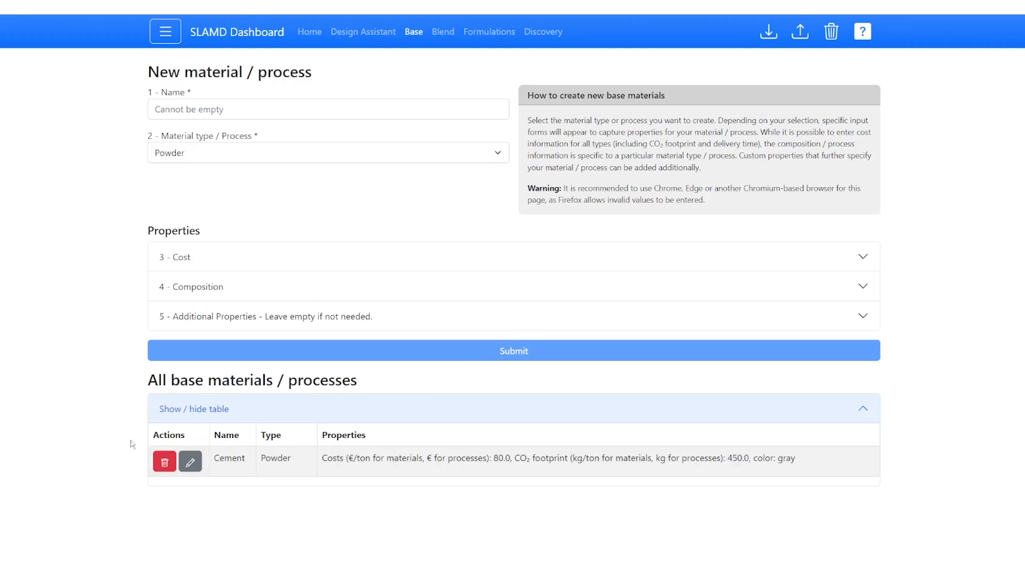
Step: Reopen the saved Cement material for editing and set its Fe₂O₃ content to 12 m%
click(191, 463)
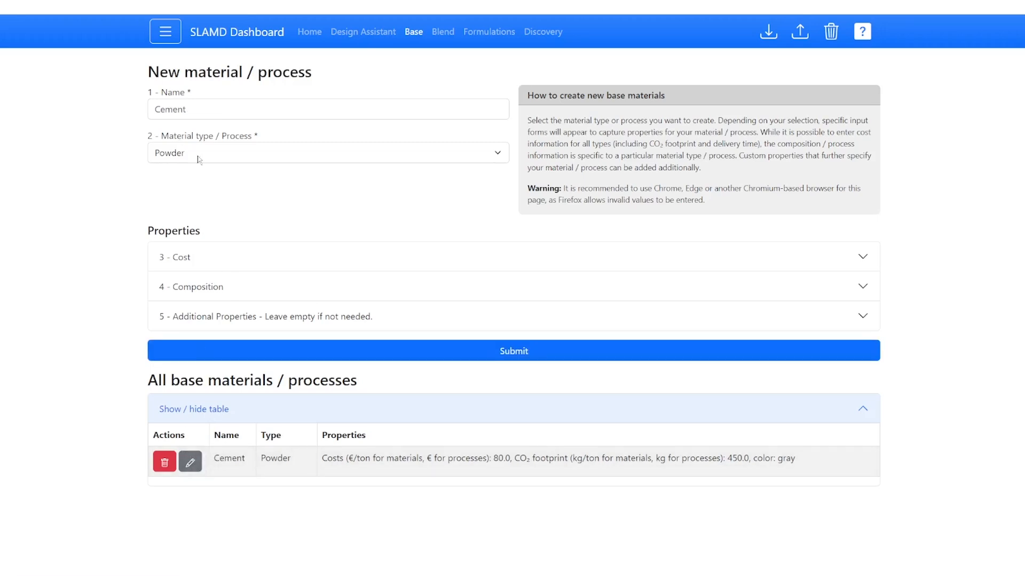
click(184, 286)
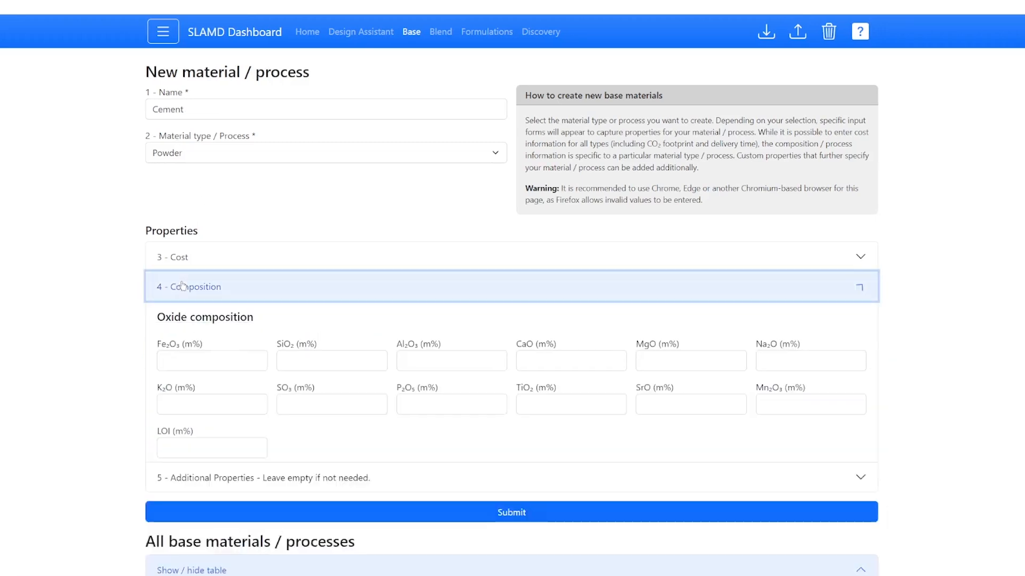
click(193, 355)
text(12)
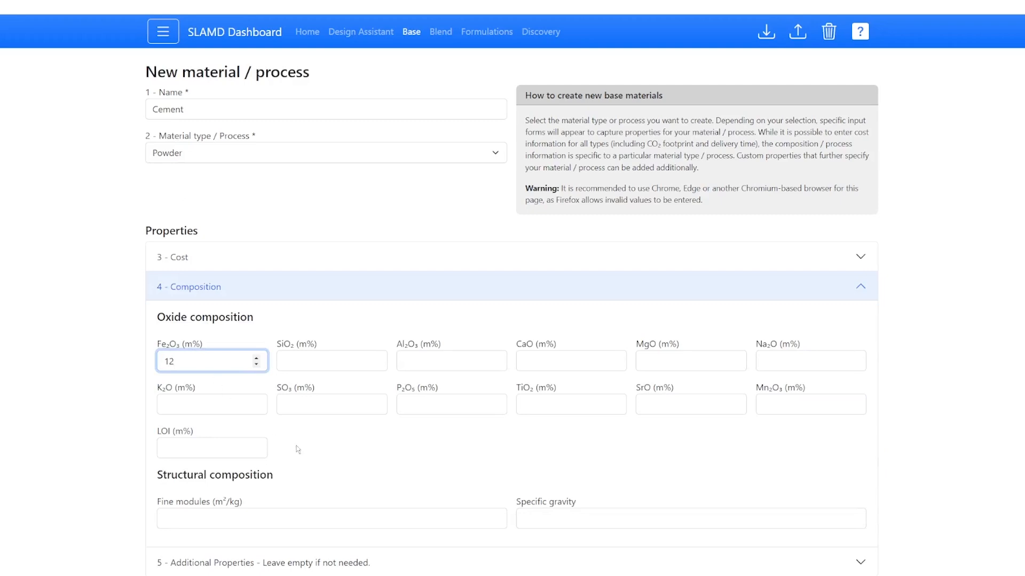
Step: Set the Cement material's costs to 75 €/ton and submit the edited material
scroll(260, 422, down, 2)
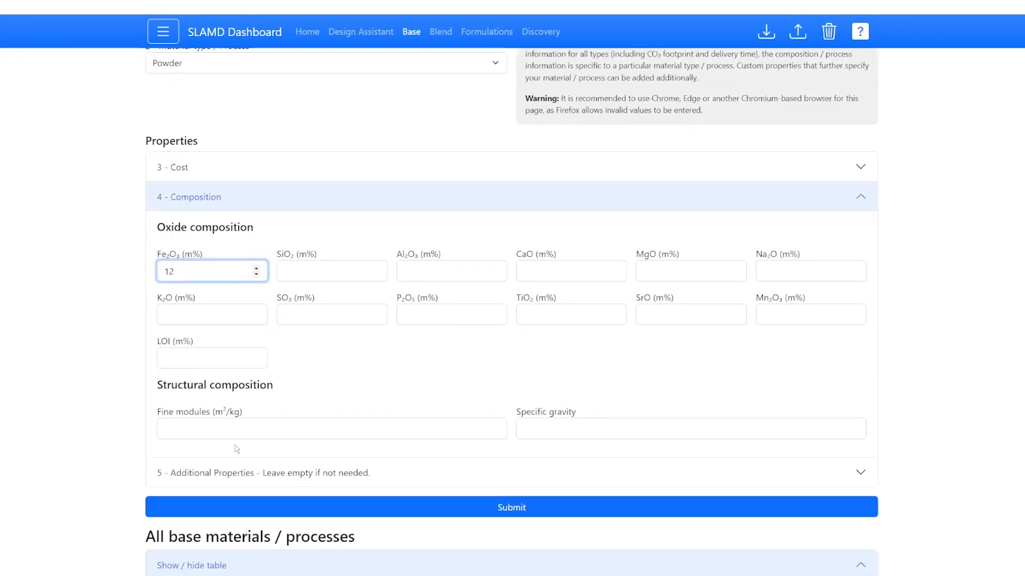
click(272, 174)
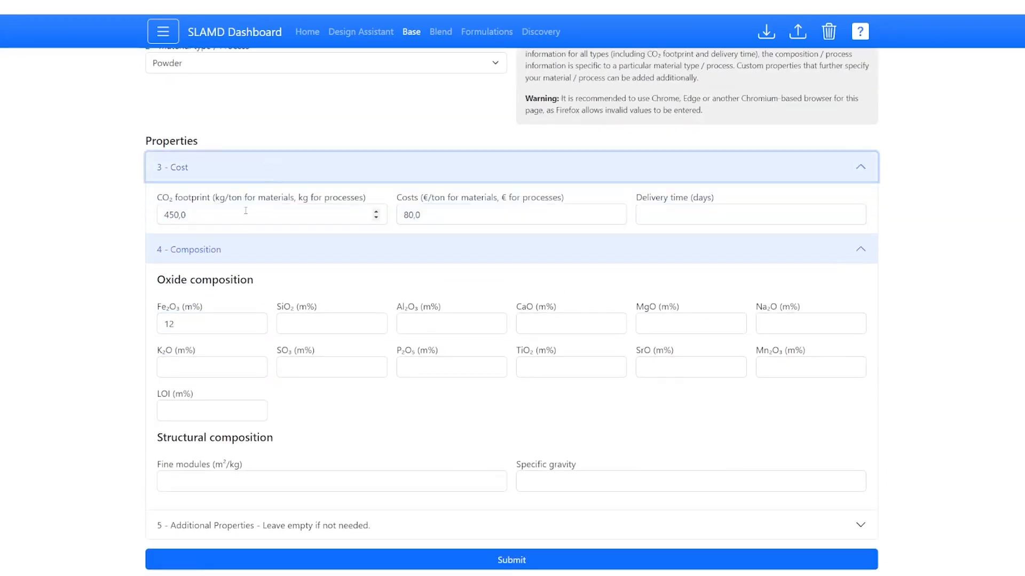
double_click(403, 214)
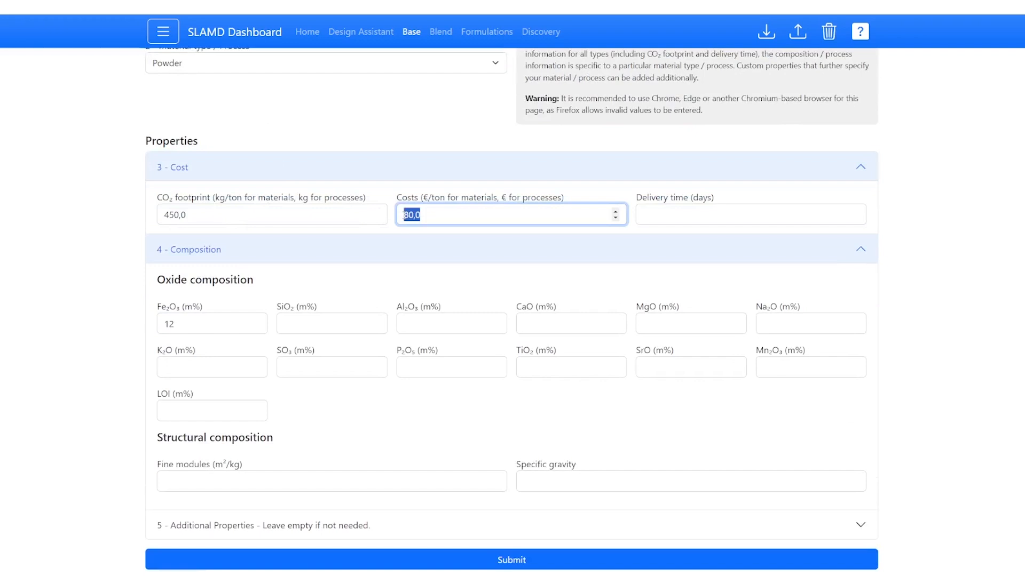
text(17)
text(5)
click(313, 560)
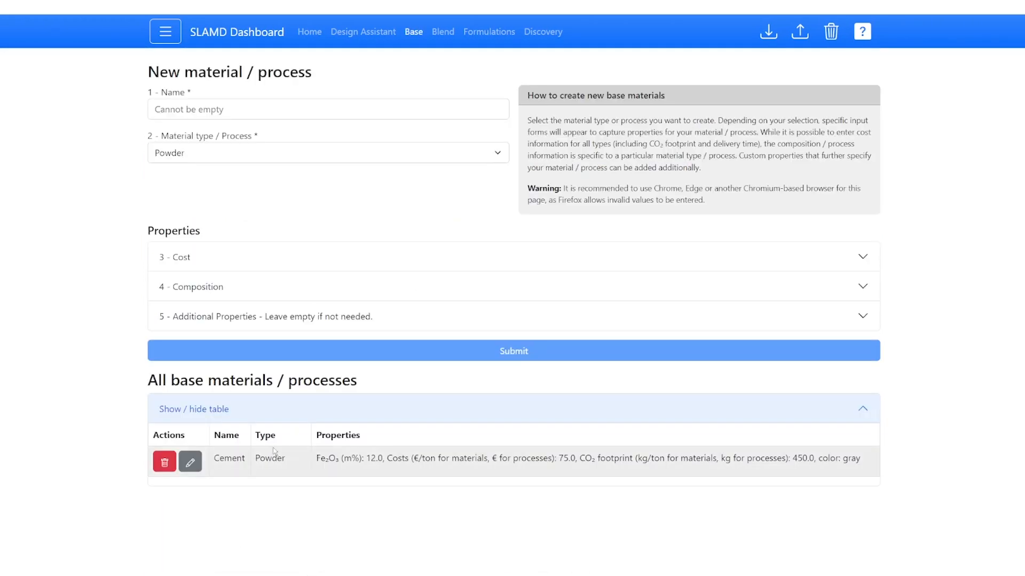
Step: Load the saved session from the file session_complete.json
click(800, 33)
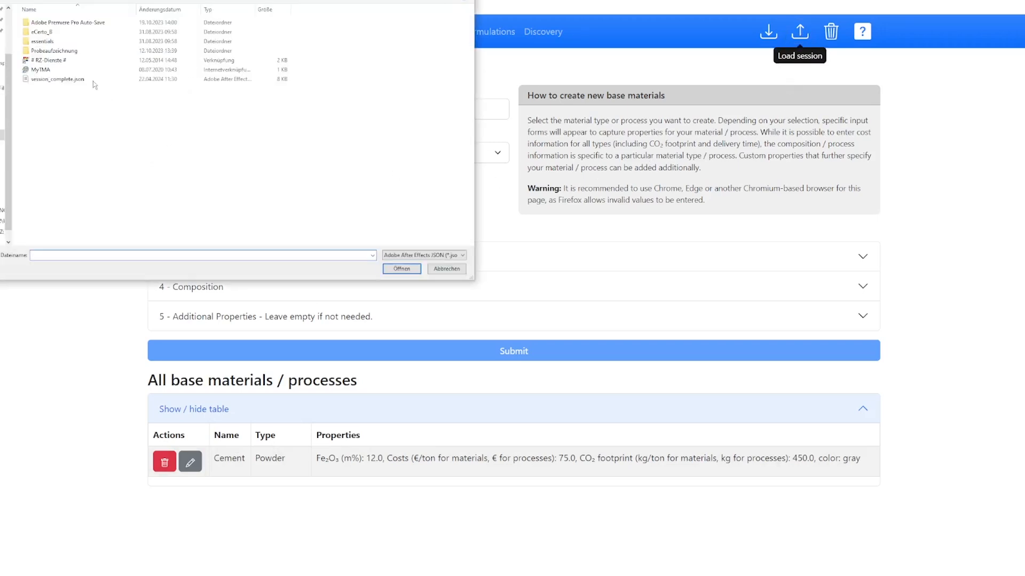
click(59, 79)
click(402, 268)
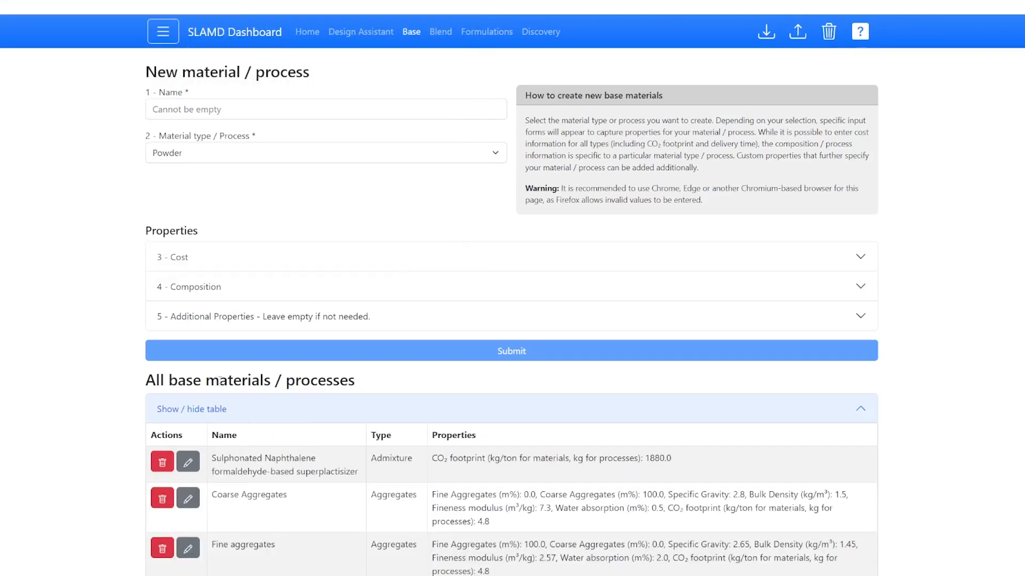
Step: Look through the loaded base materials table and delete the Cement material, confirming the deletion
scroll(272, 471, down, 4)
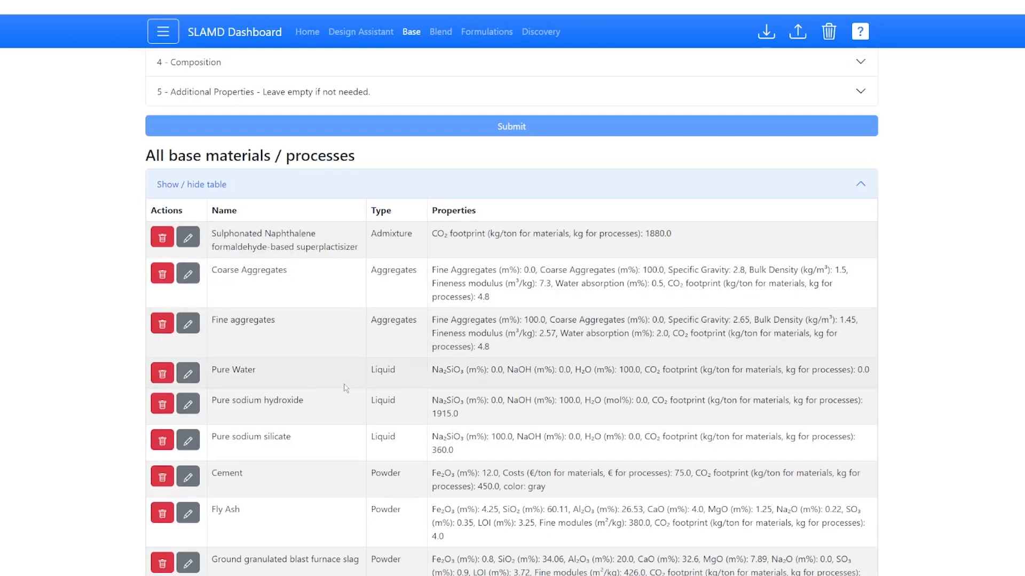
scroll(329, 422, down, 1)
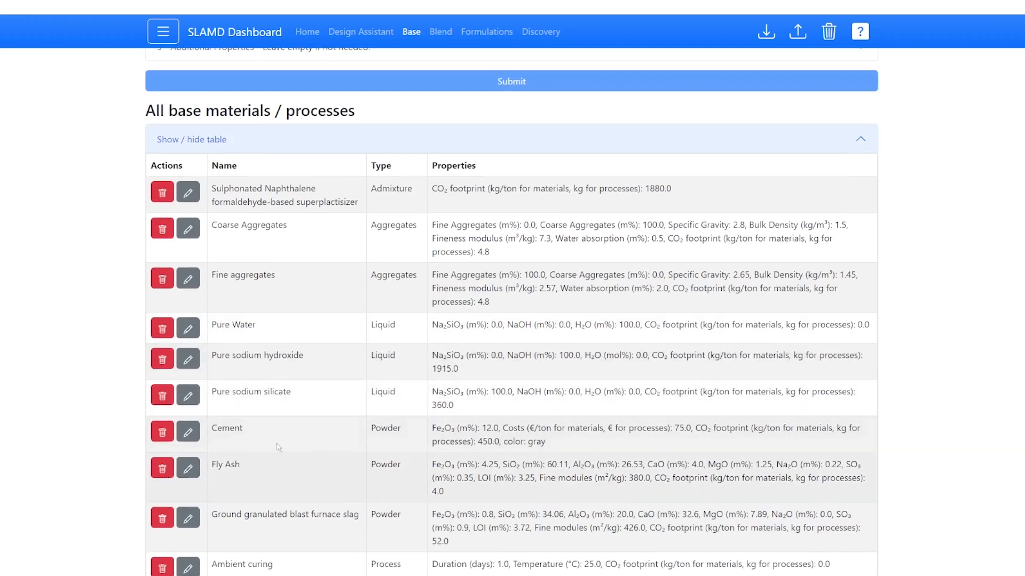
scroll(283, 454, down, 1)
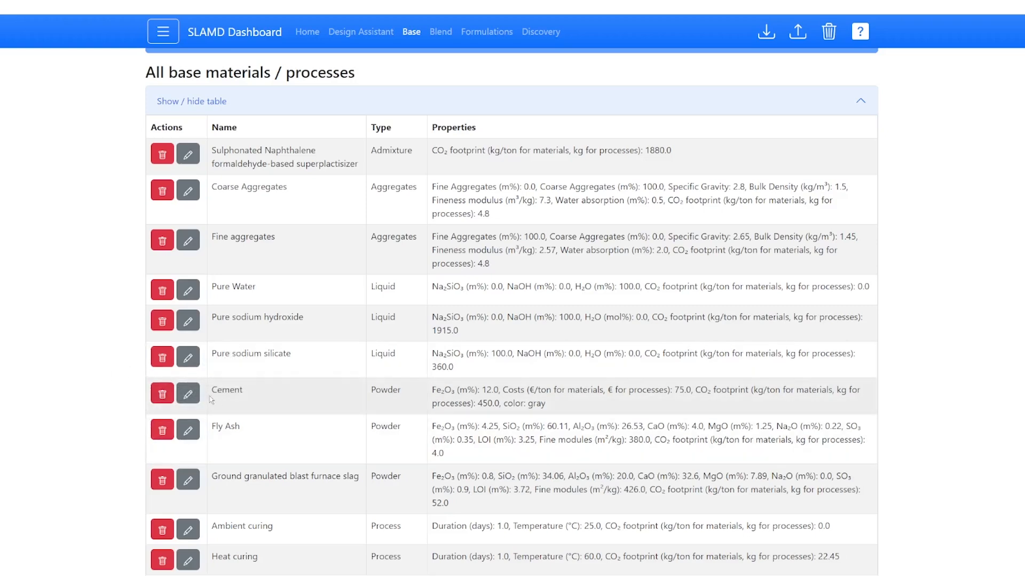
click(162, 393)
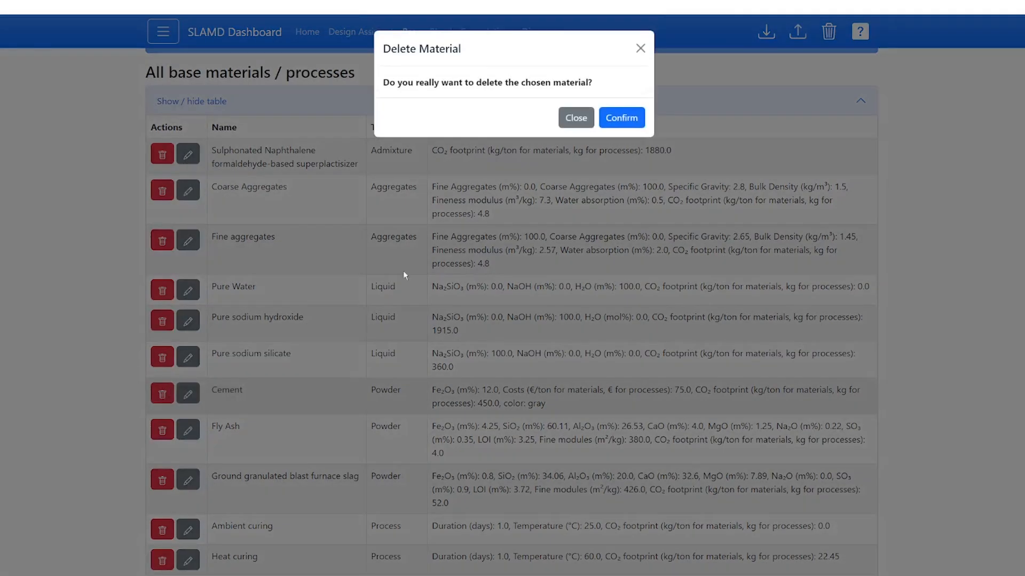
click(621, 117)
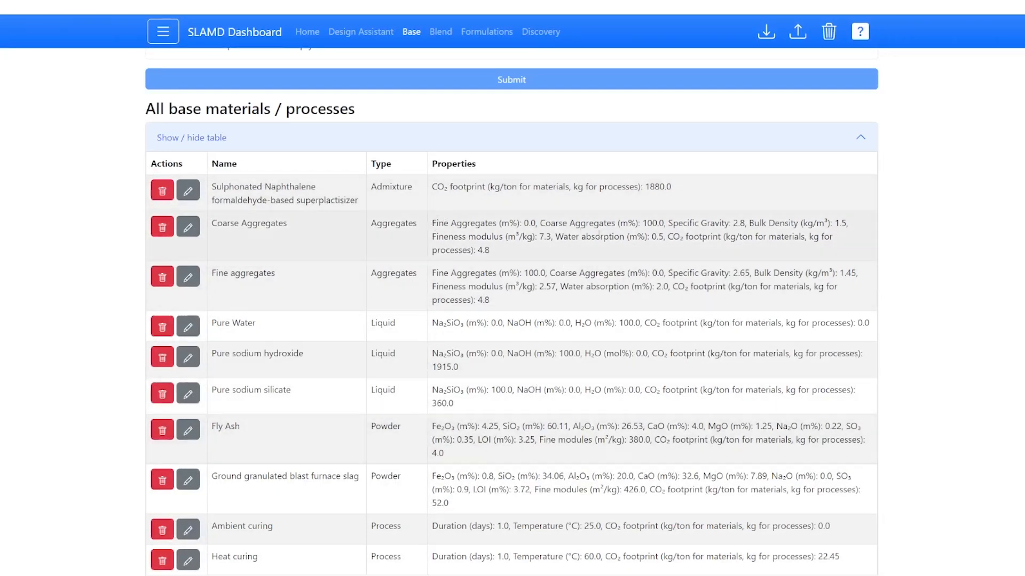
Step: Open the Coarse Aggregates material for editing and review its composition and cost values
click(192, 228)
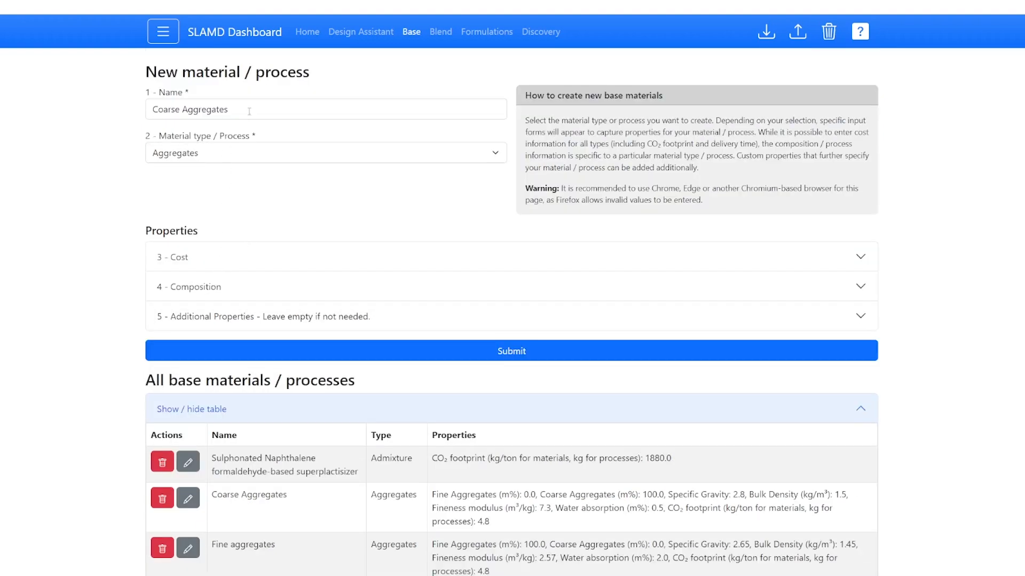
click(187, 286)
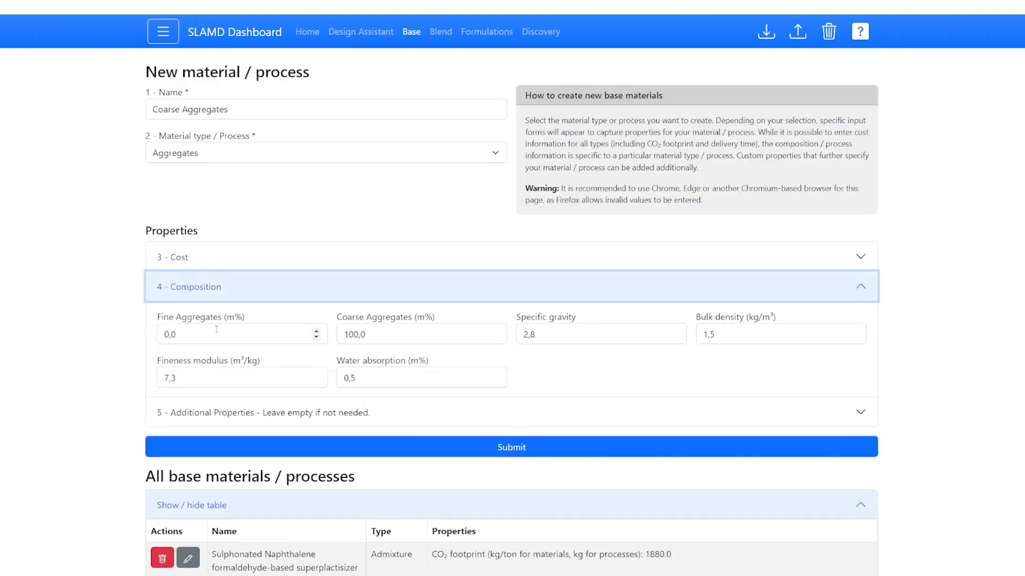
click(228, 259)
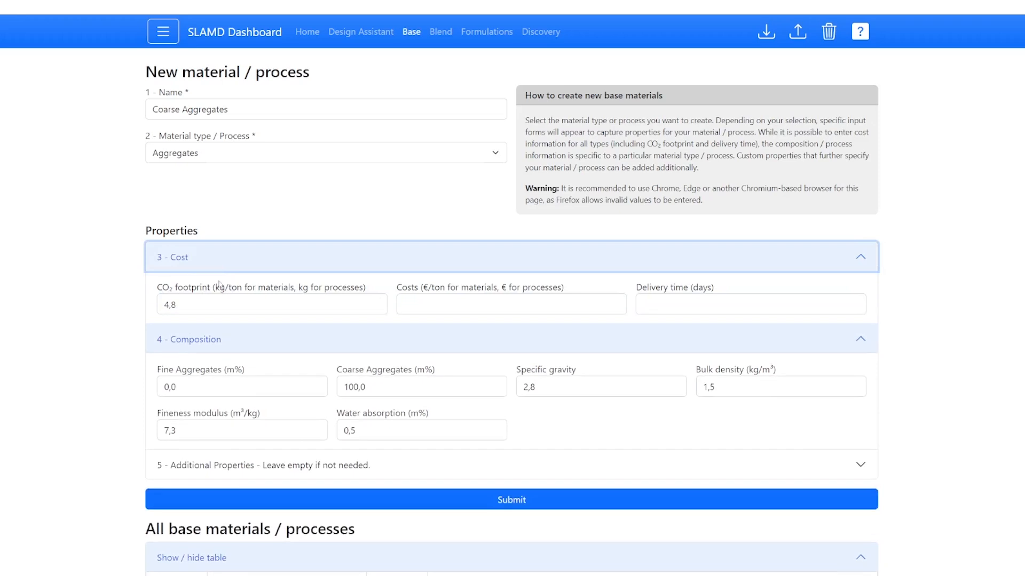
scroll(205, 303, down, 2)
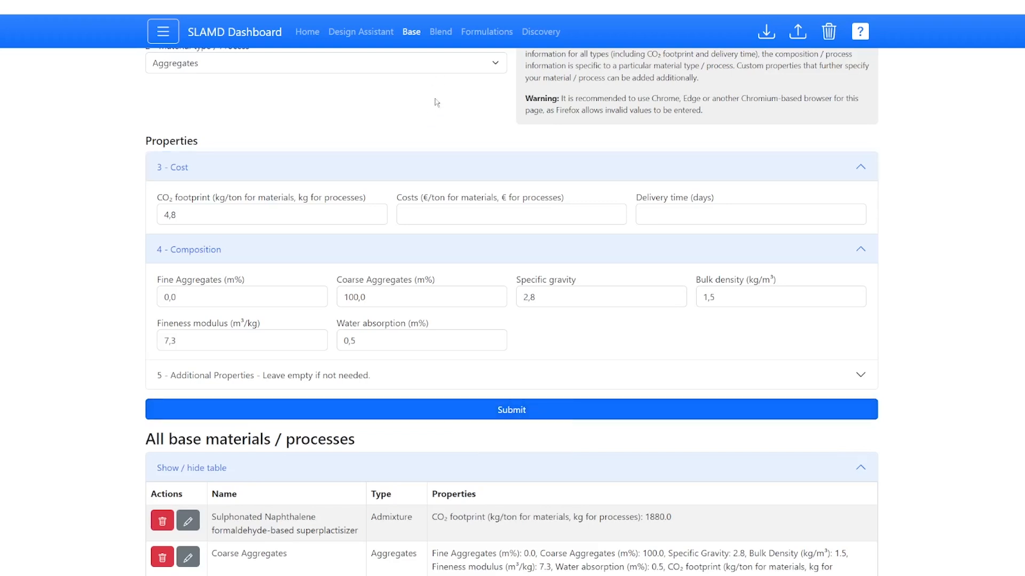
Step: Start a powder blend named Blend FA/GGBFS from the base materials Fly Ash and Ground granulated blast furnace slag
click(443, 33)
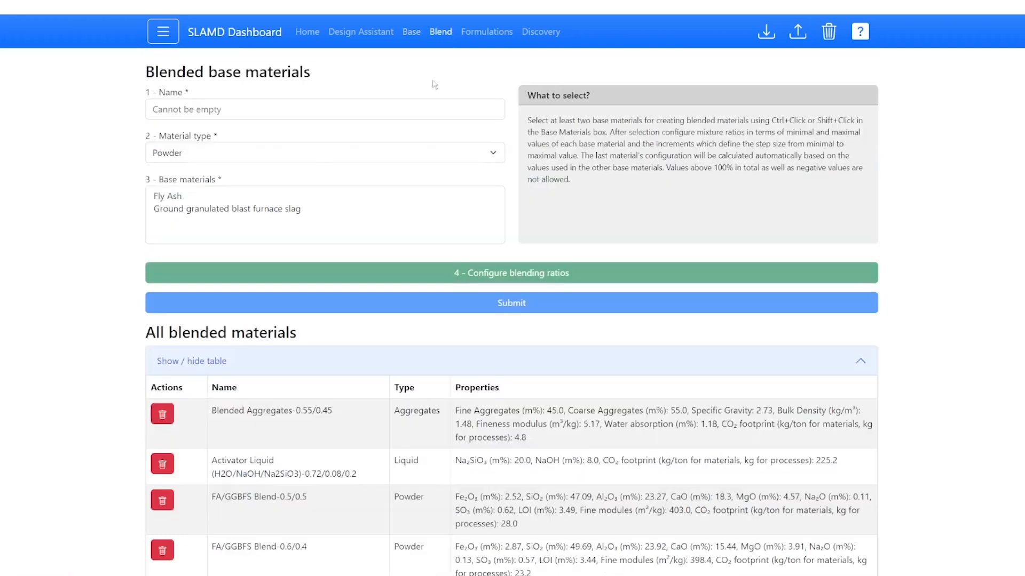
click(231, 107)
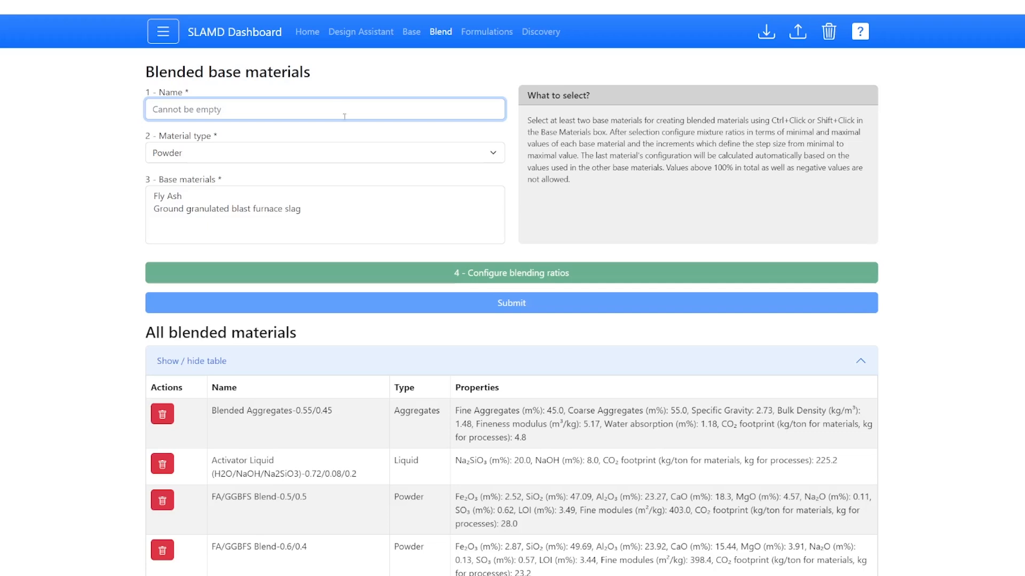
click(215, 199)
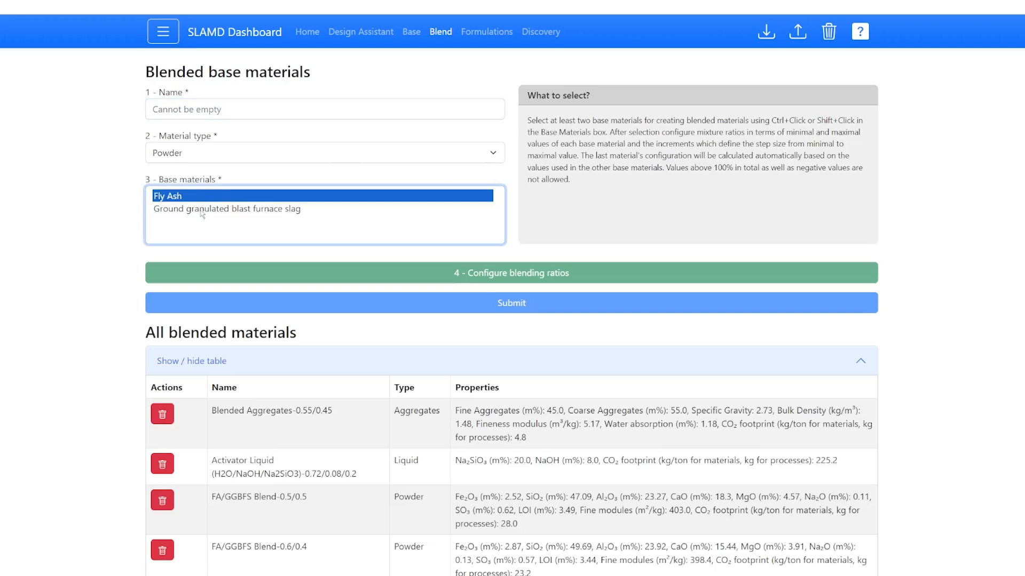
ctrl+click(205, 209)
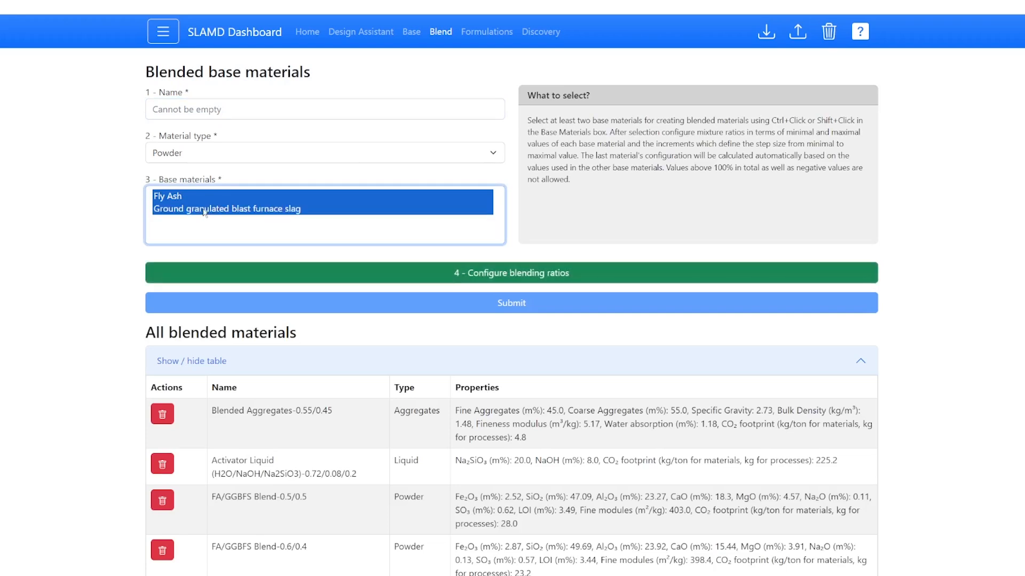
click(181, 109)
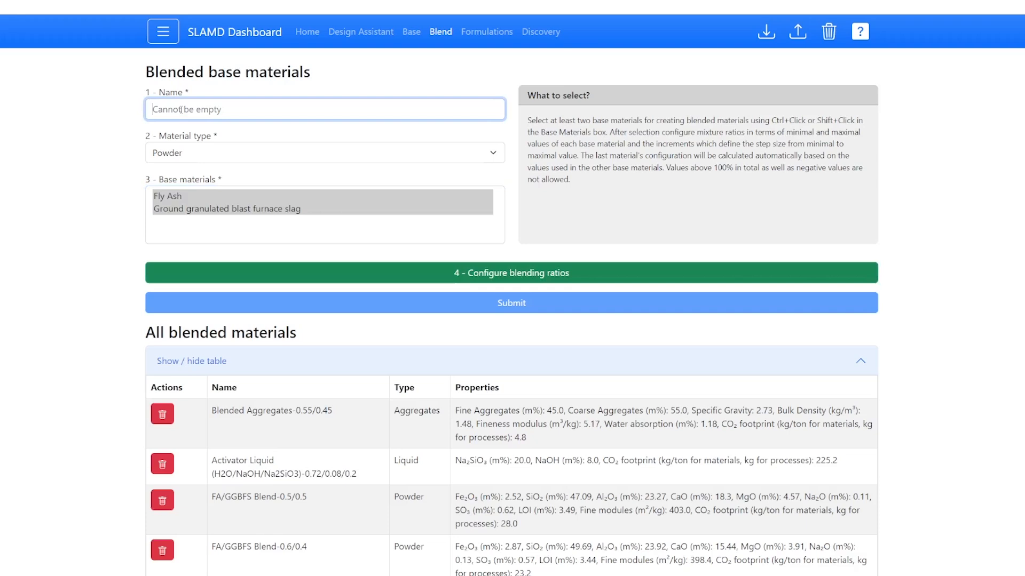
text(Blend FA/GGBFS)
Step: Configure the blending ratios with a Fly Ash minimum of 50 %, a maximum of 70 % and an increment of 10 %
click(404, 280)
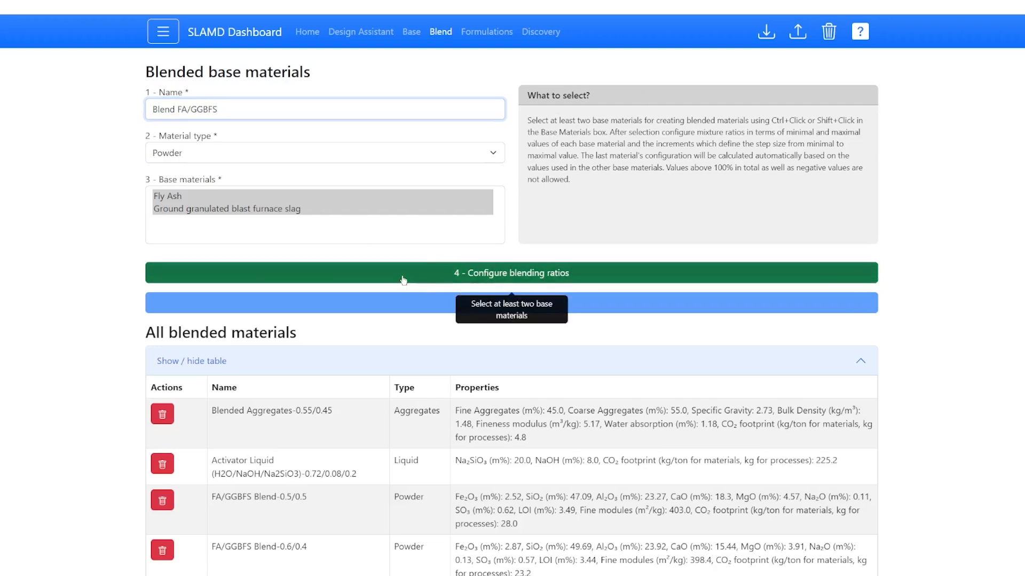
click(627, 114)
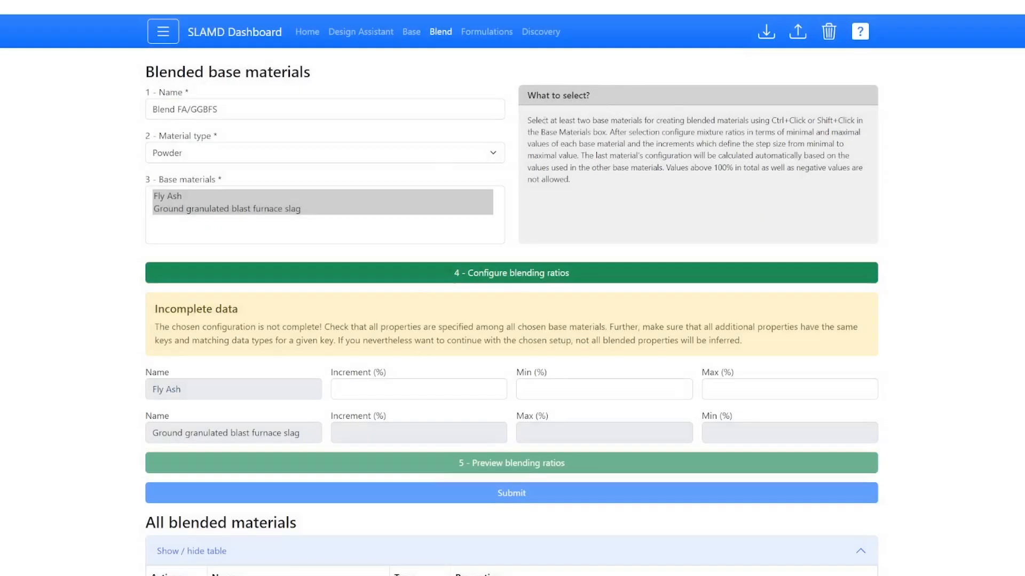
click(389, 389)
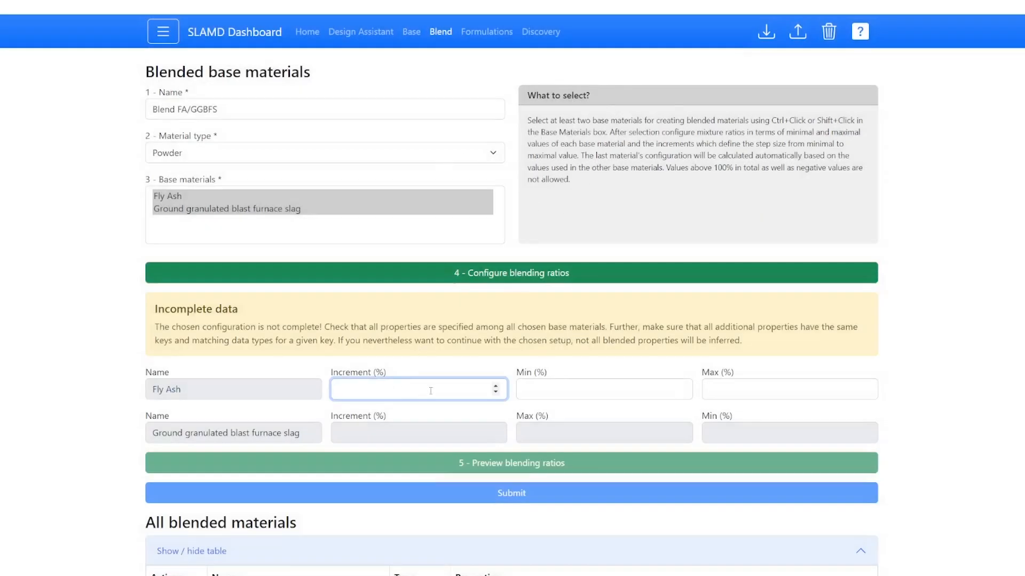
click(544, 386)
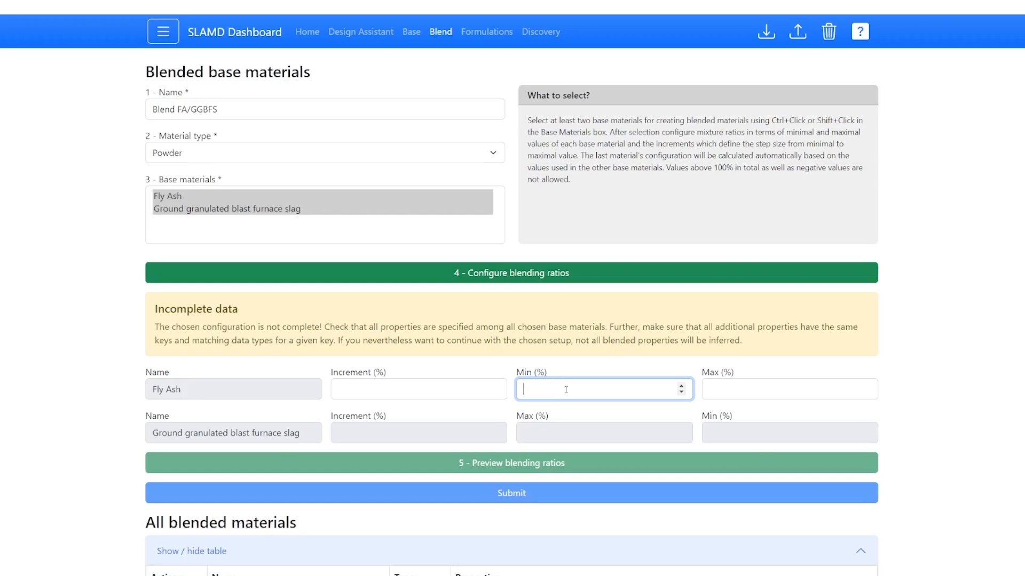
text(50)
click(729, 391)
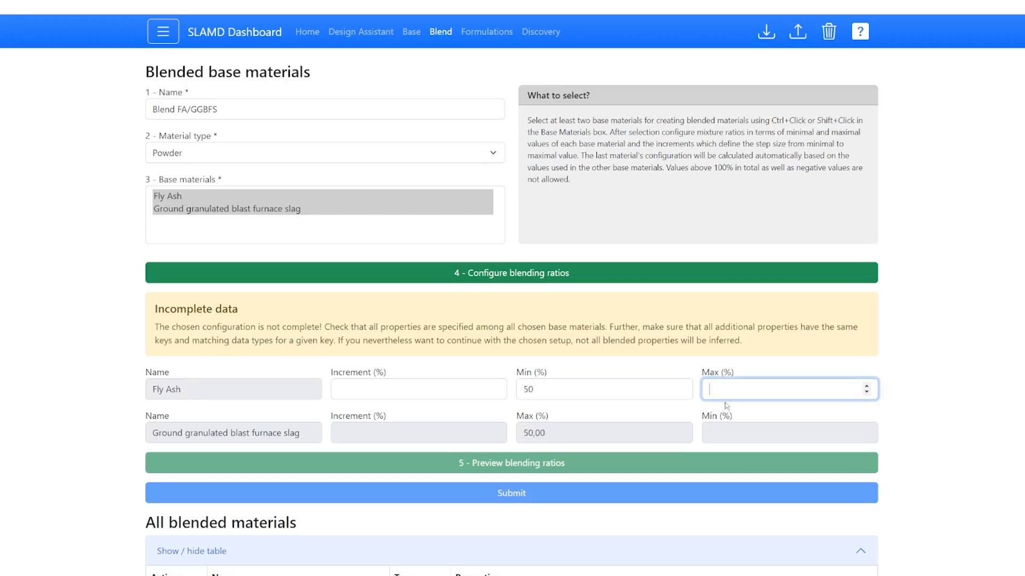
text(70)
click(421, 390)
text(10)
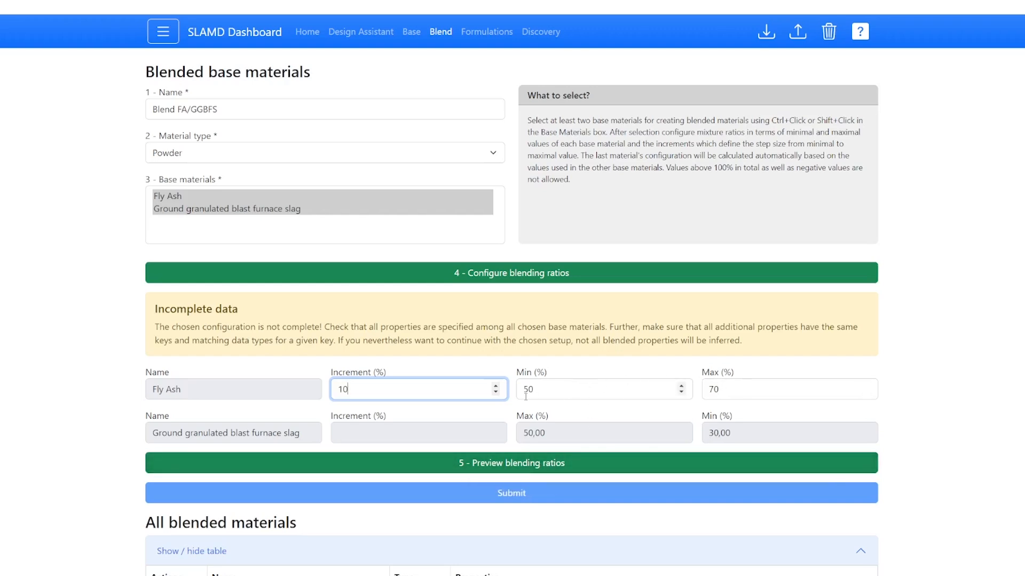
Step: Generate the preview of the blending ratios and check each of the editable ratio combinations
click(558, 462)
scroll(592, 449, down, 3)
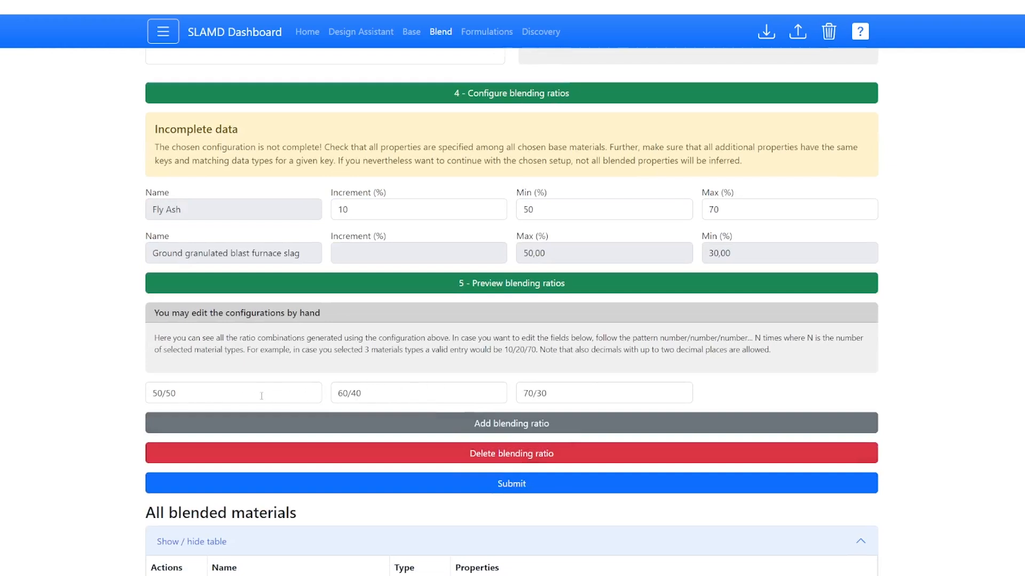
click(372, 393)
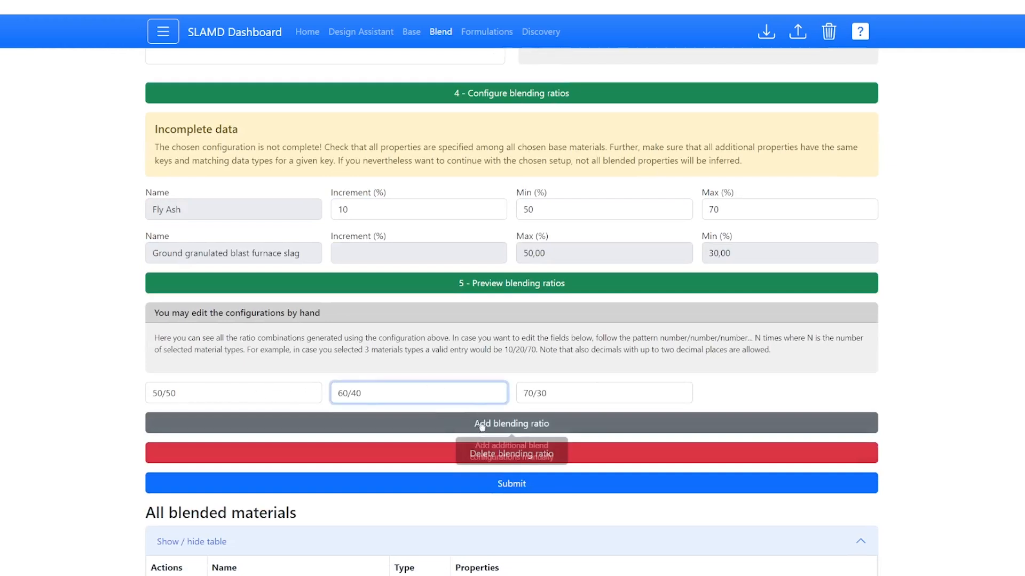
click(555, 391)
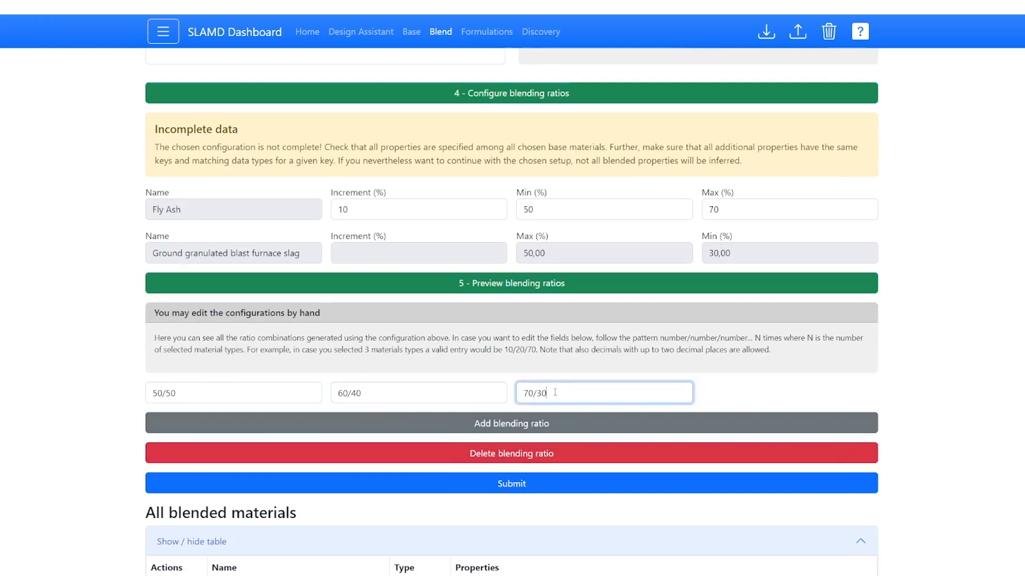
click(426, 387)
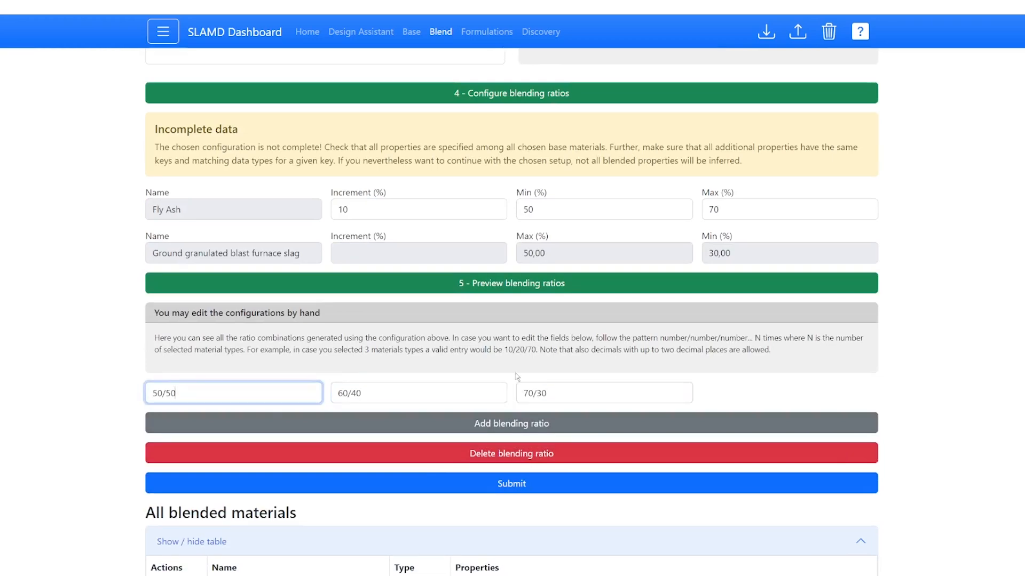
click(499, 393)
click(590, 390)
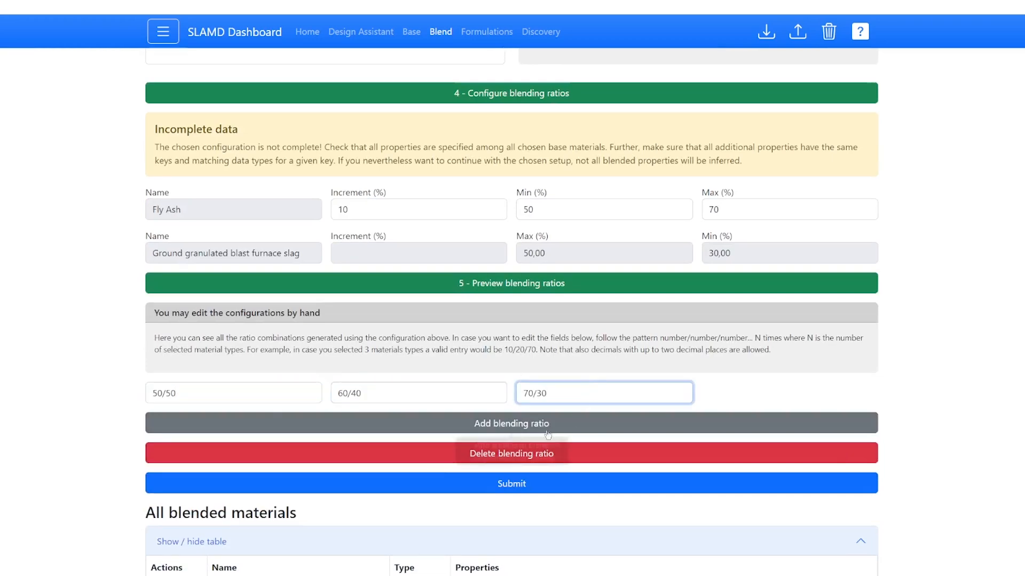
Step: Examine the names and properties of the existing FA/GGBFS blends in the blended materials table
scroll(320, 392, down, 4)
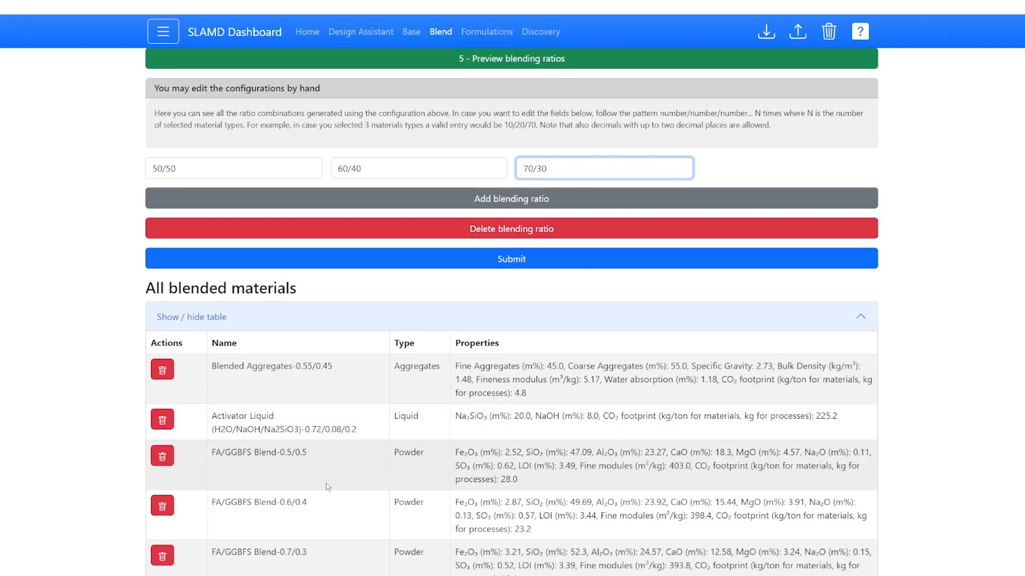
scroll(299, 468, down, 1)
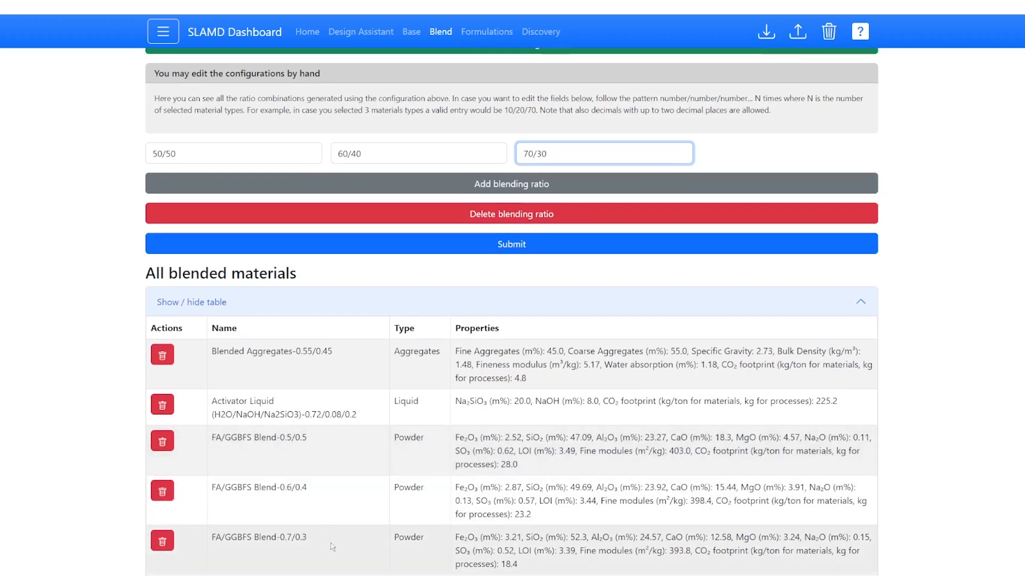
click(512, 440)
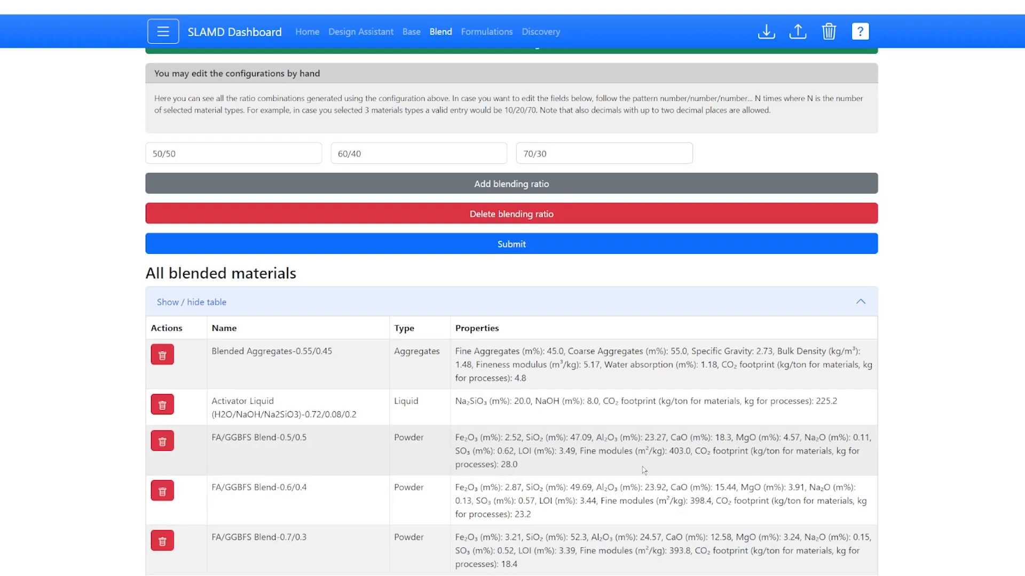
scroll(644, 471, up, 3)
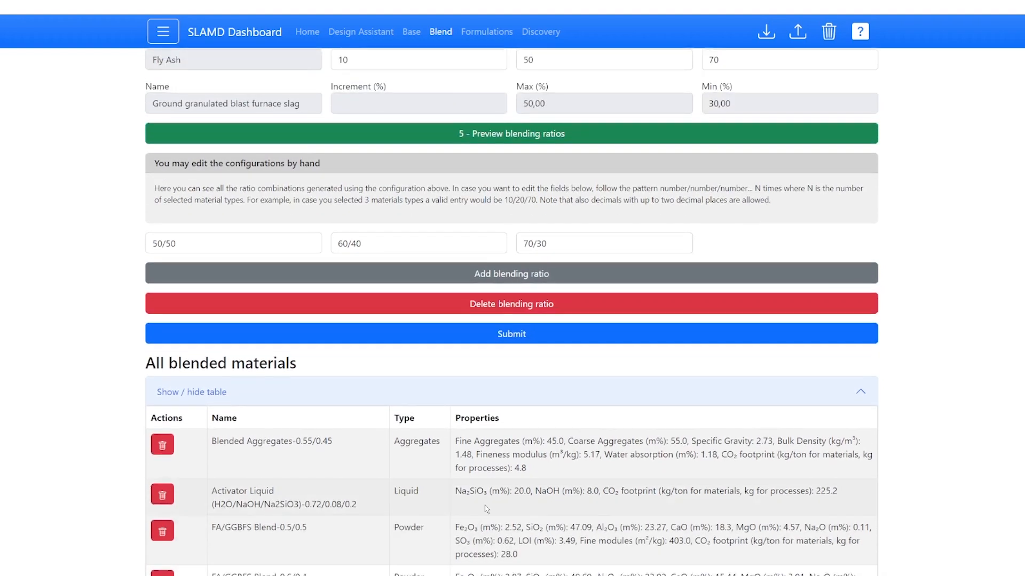
Step: Compare the concrete and binder formulation forms, ending on the concrete formulations form
scroll(483, 501, up, 3)
scroll(498, 283, up, 2)
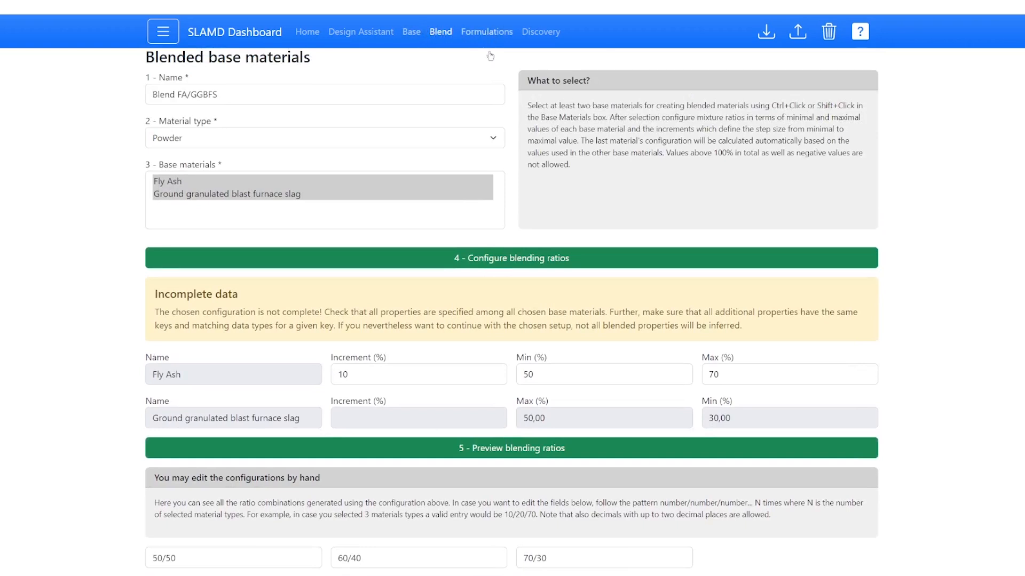
click(492, 33)
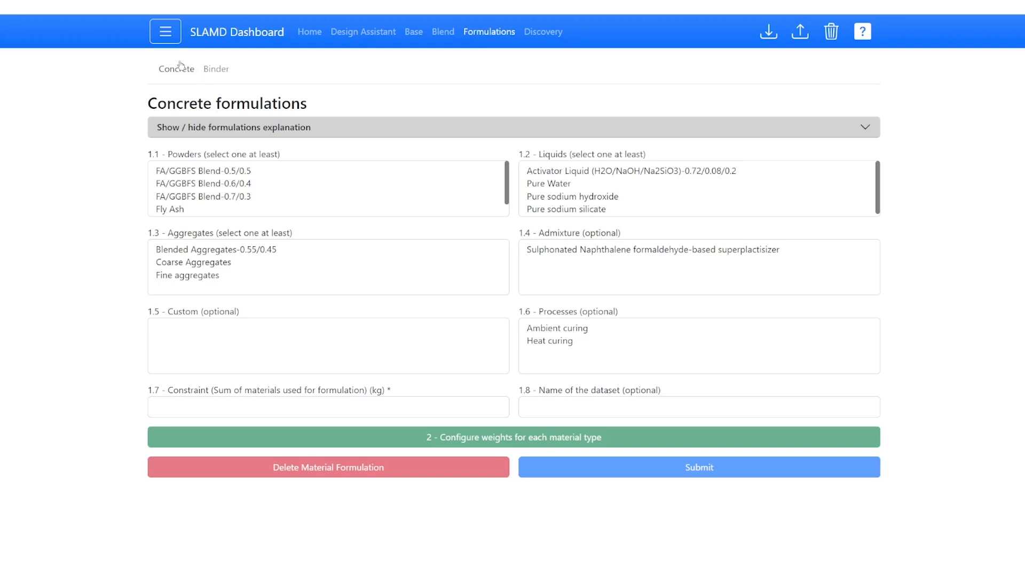
click(221, 70)
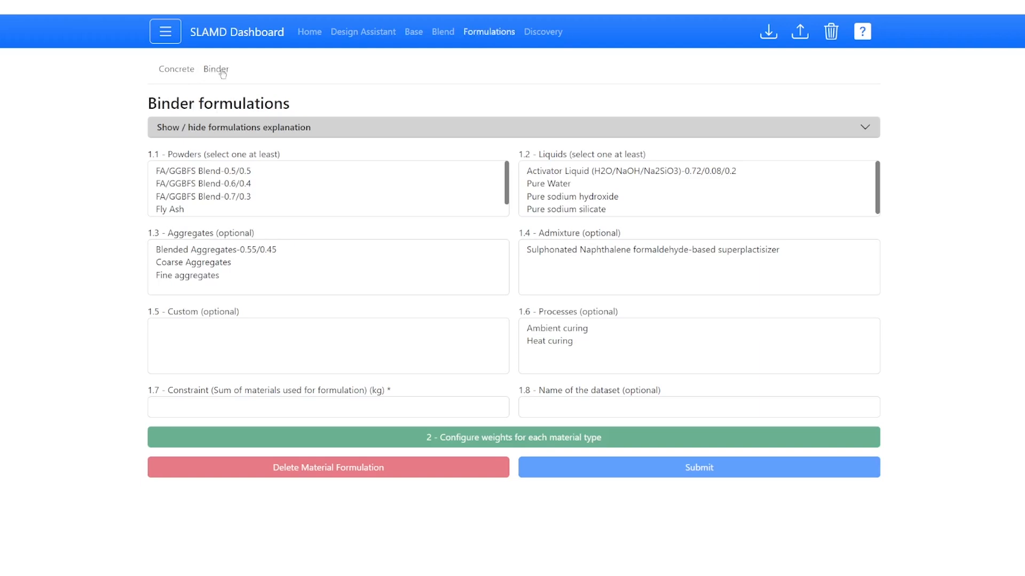
click(182, 69)
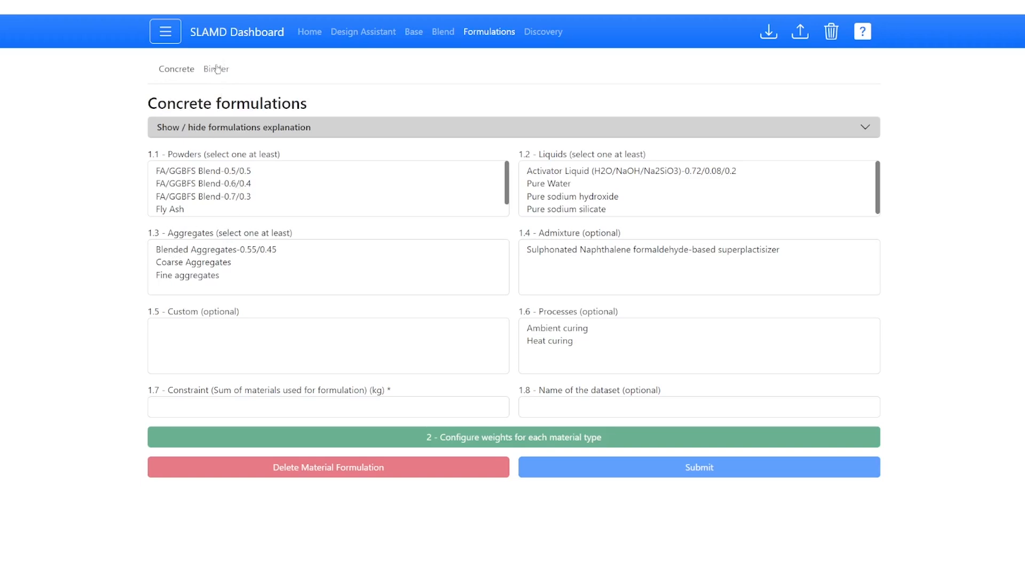
click(208, 80)
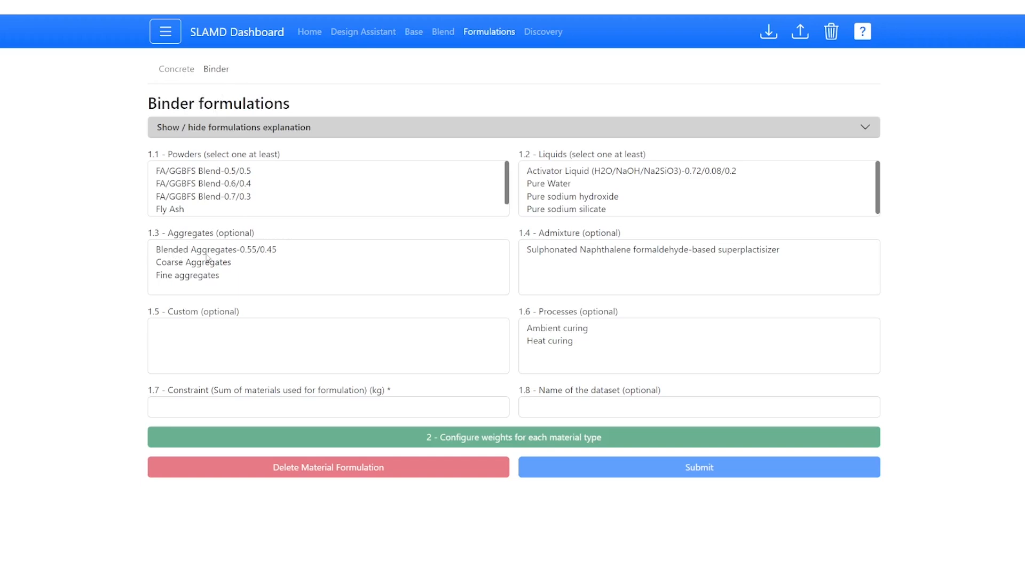
click(173, 77)
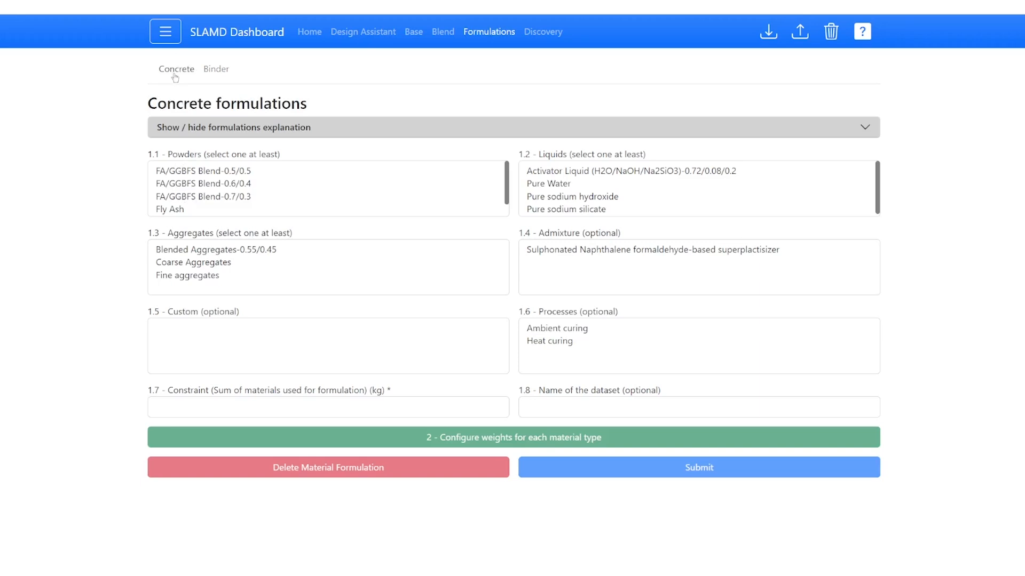
Step: Select all three FA/GGBFS blends as powders, the Activator Liquid blend as liquid, and Blended Aggregates-0.55/0.45 as aggregates for the concrete formulation
click(197, 171)
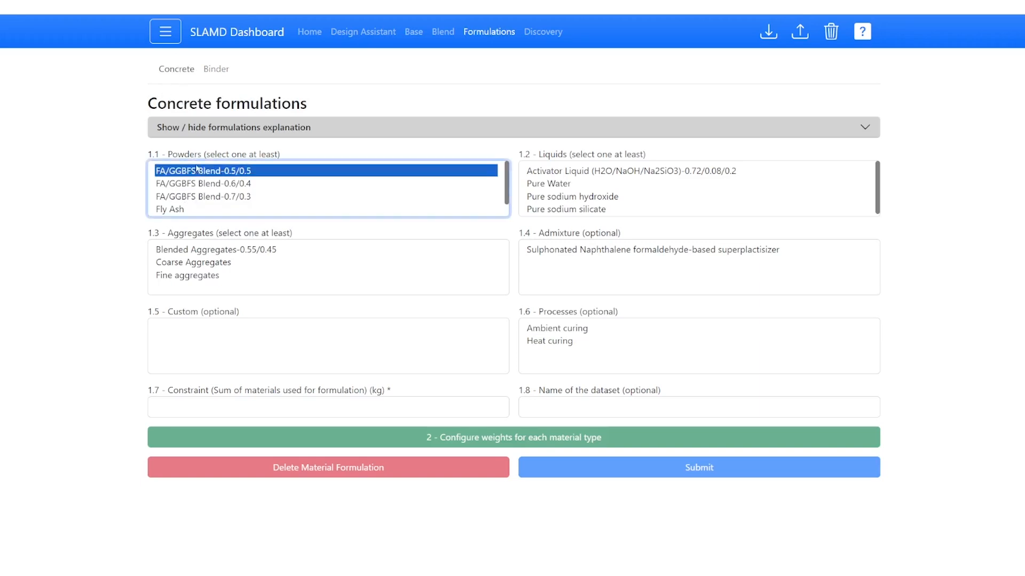
shift+click(227, 200)
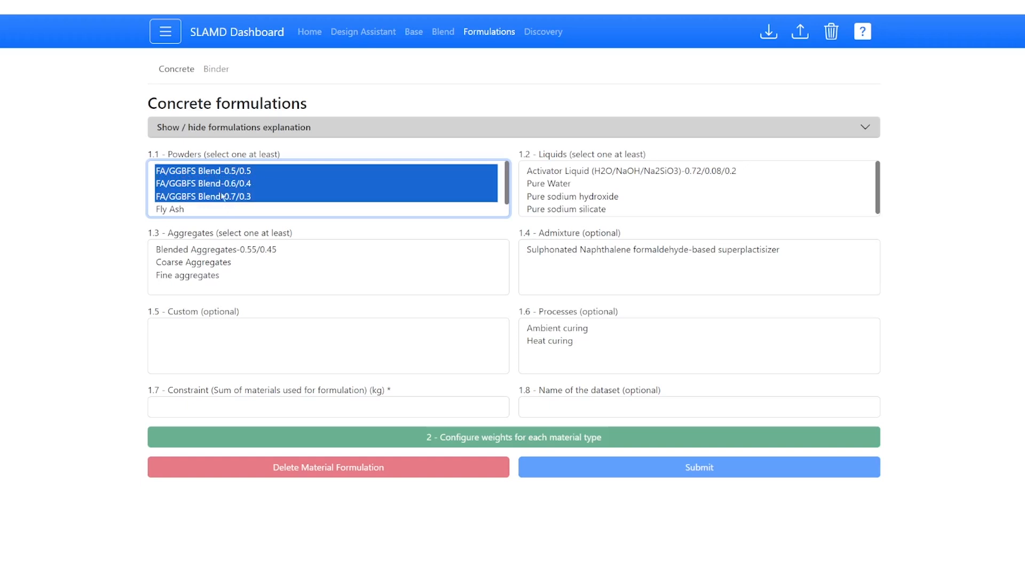
click(548, 172)
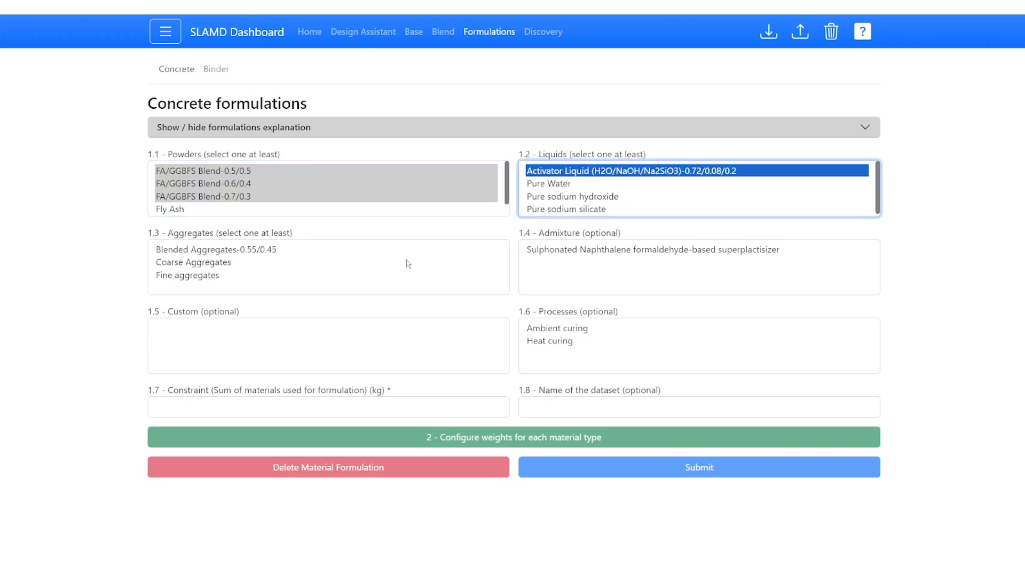
click(206, 252)
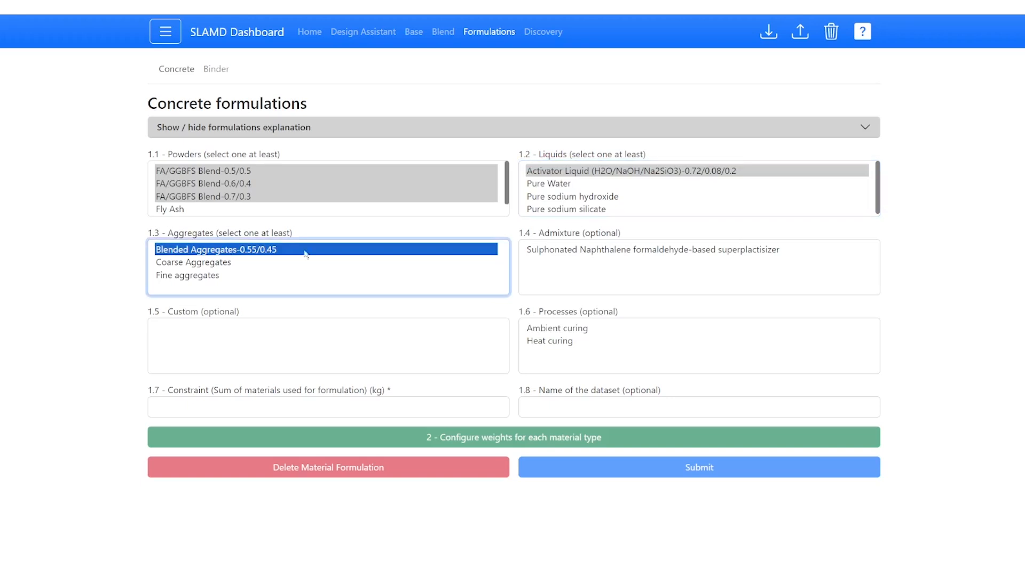
Step: Include the sulphonated naphthalene formaldehyde-based superplasticizer as admixture and both Ambient curing and Heat curing as processes
click(587, 252)
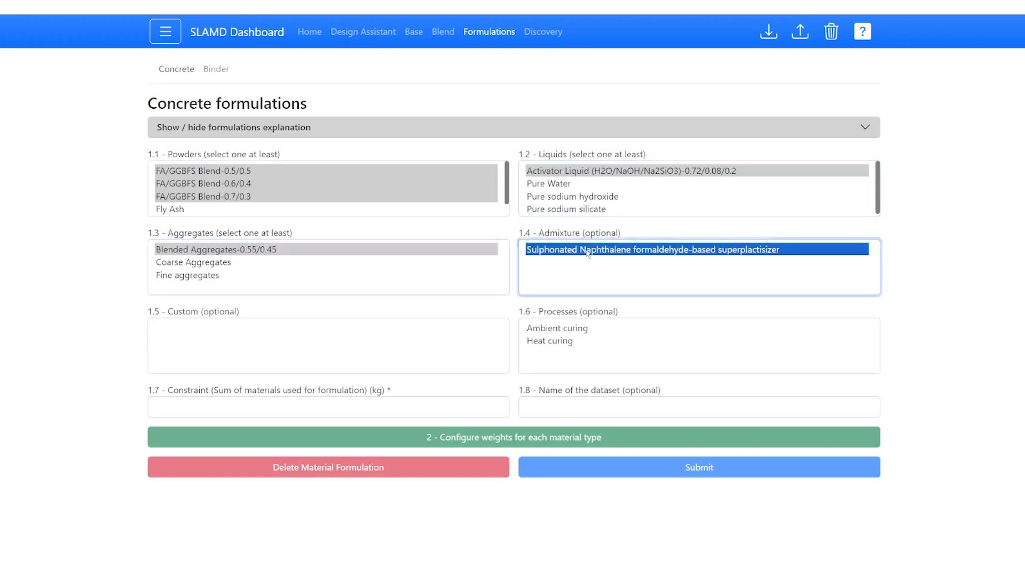
click(562, 330)
ctrl+click(560, 342)
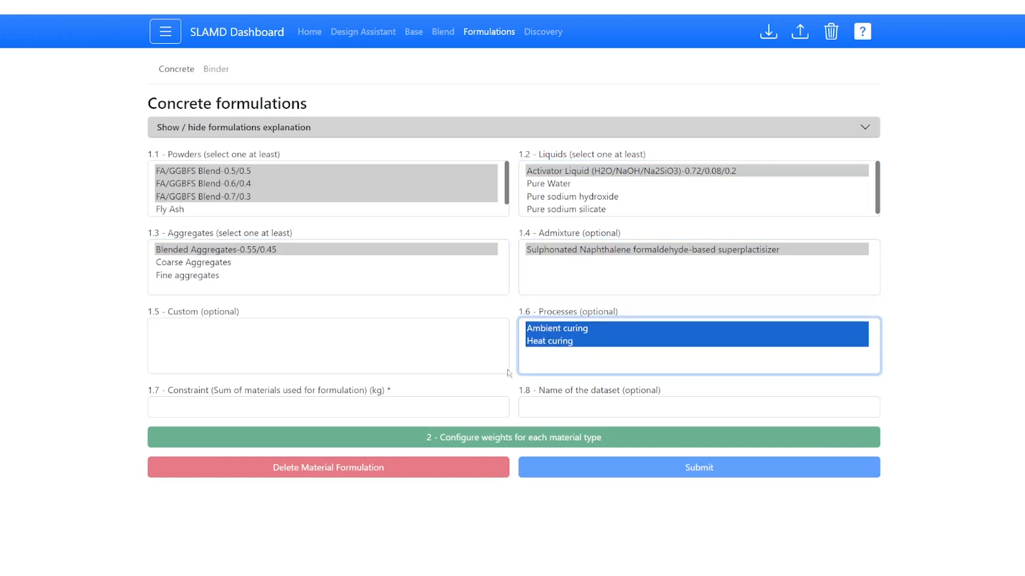
Step: Set the total material constraint to 2400 kg, name the dataset Test, and open the weight configuration for the selected materials
click(424, 401)
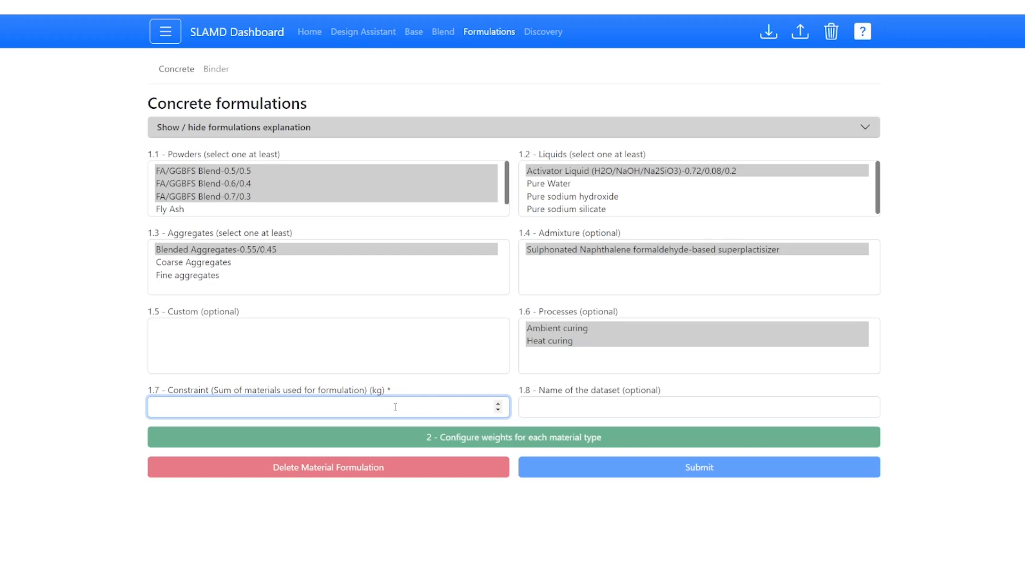
text(2400)
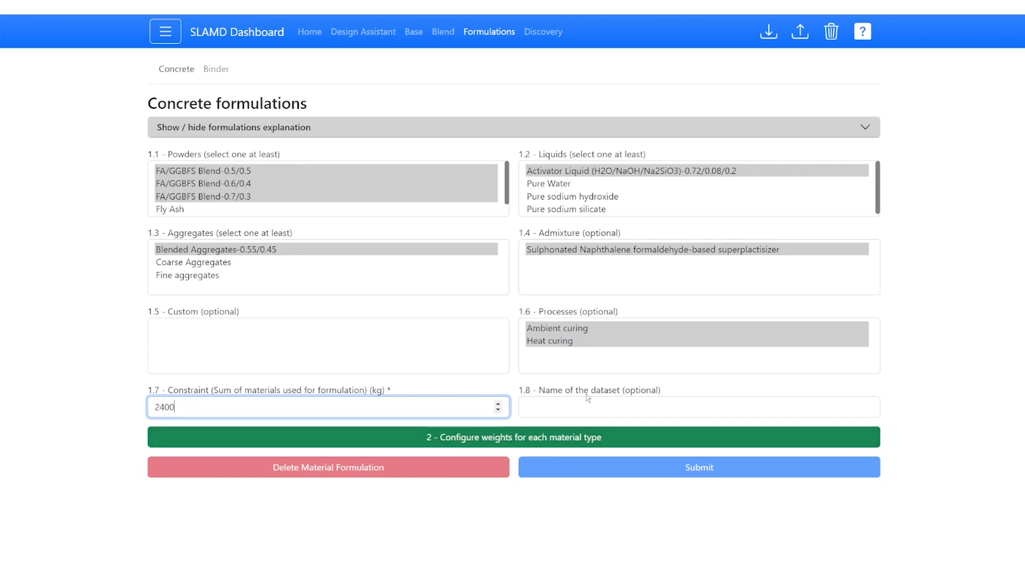
drag(586, 394, 581, 407)
click(581, 407)
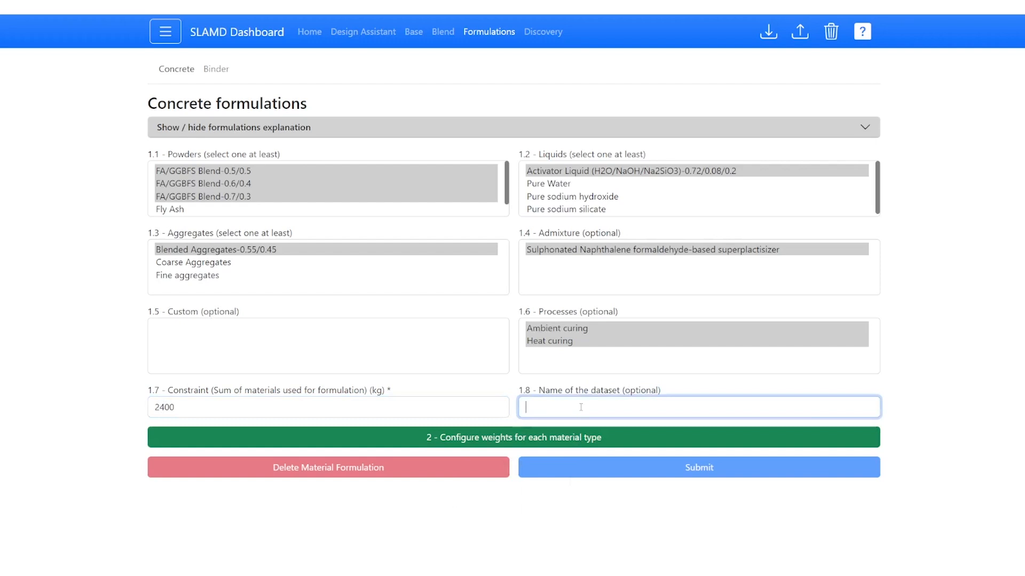
text(Test)
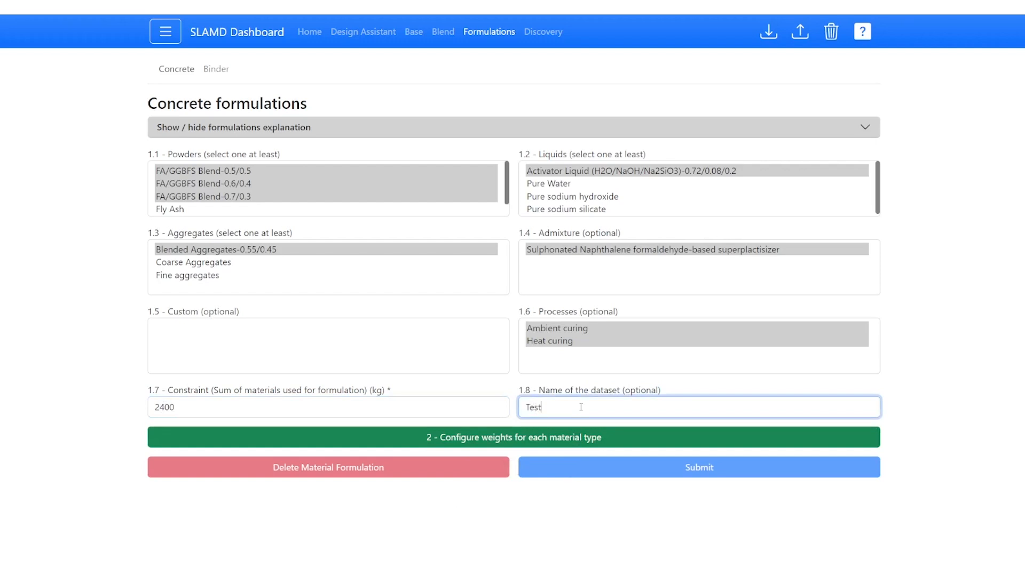
click(581, 436)
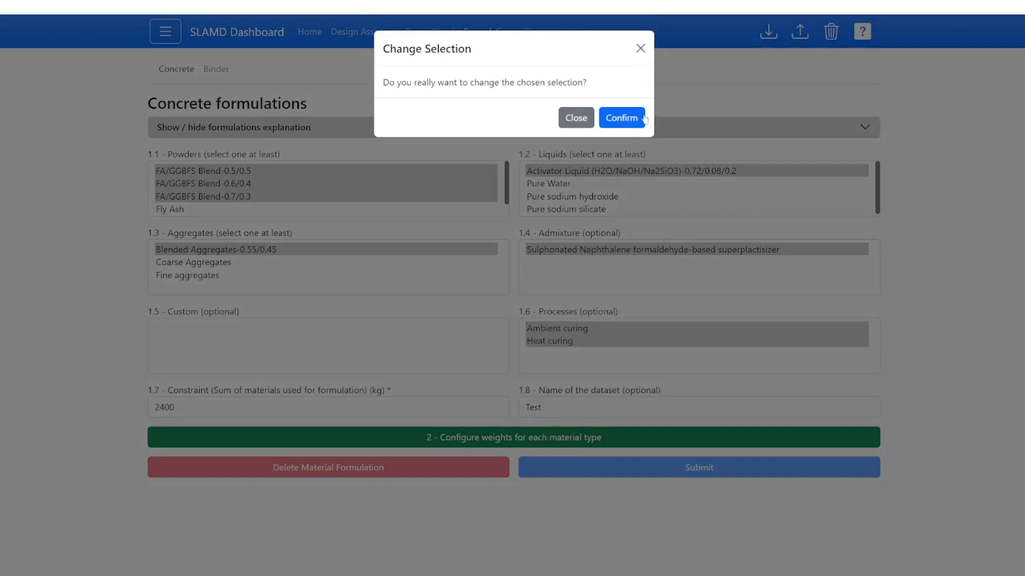
click(621, 118)
Step: Configure the powder weights with a minimum of 350 kg, a maximum of 440 kg and an increment of 10 kg
scroll(515, 432, down, 2)
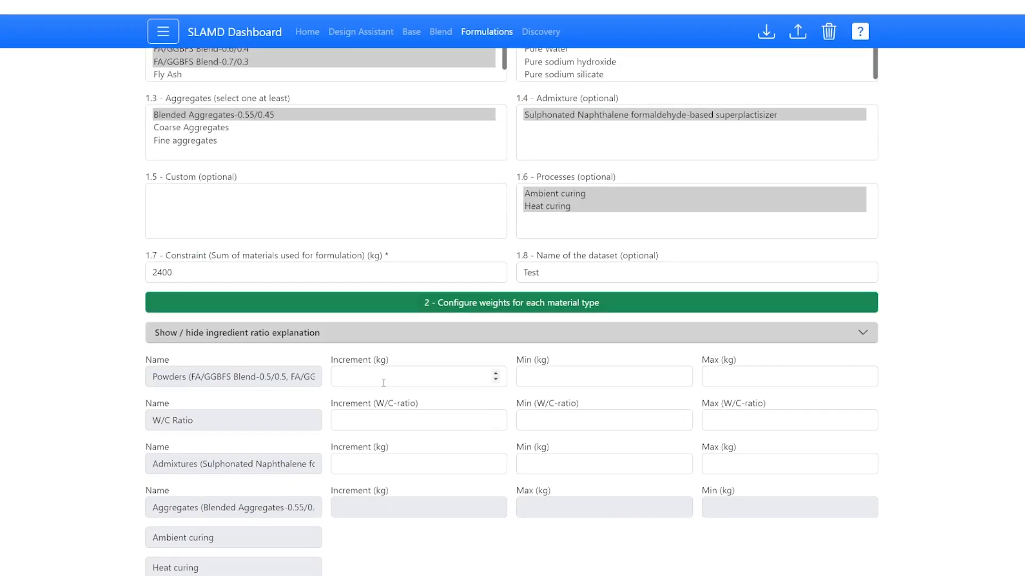
click(544, 374)
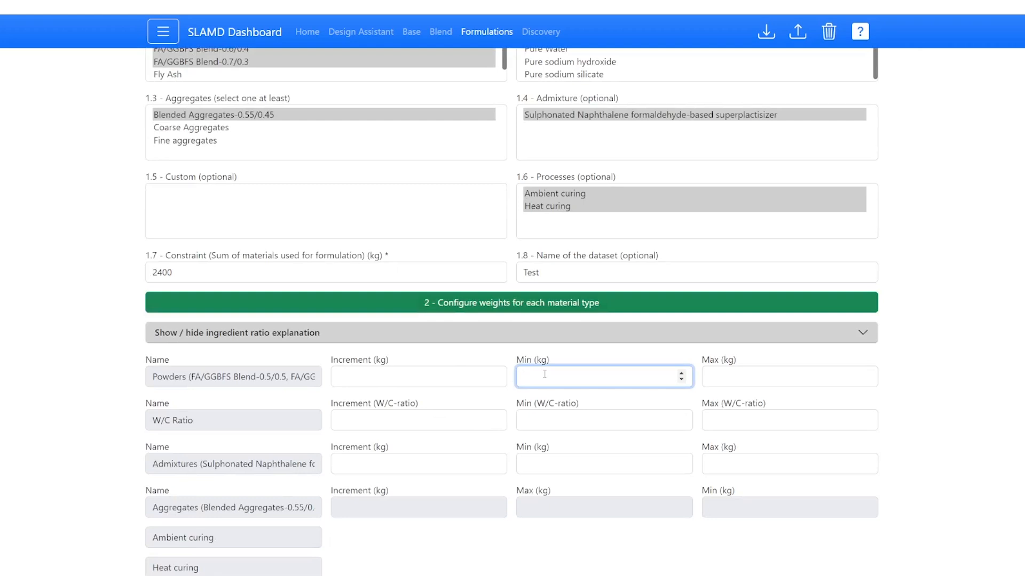
text(350)
click(734, 378)
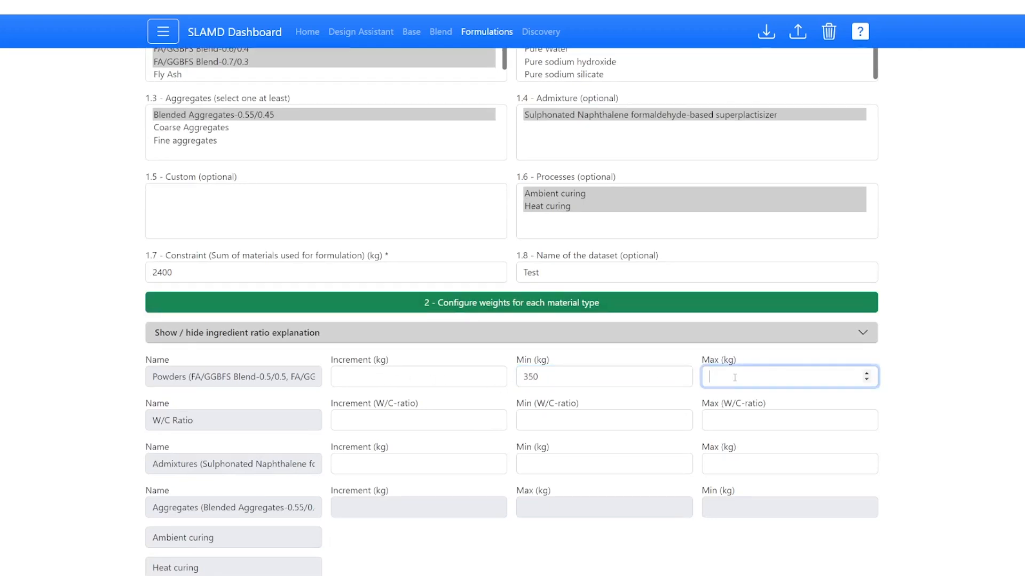
text(440)
click(421, 379)
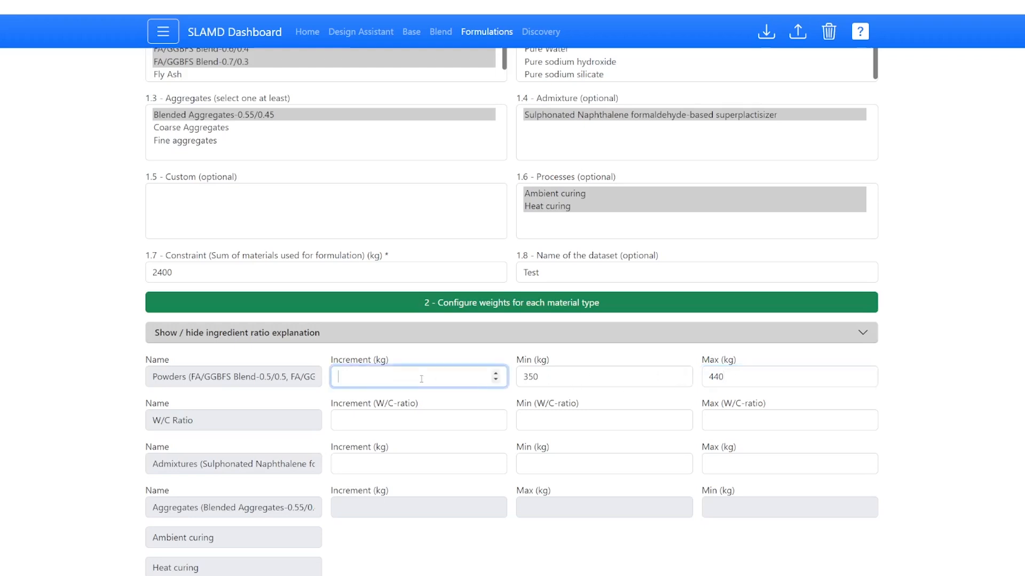
text(10)
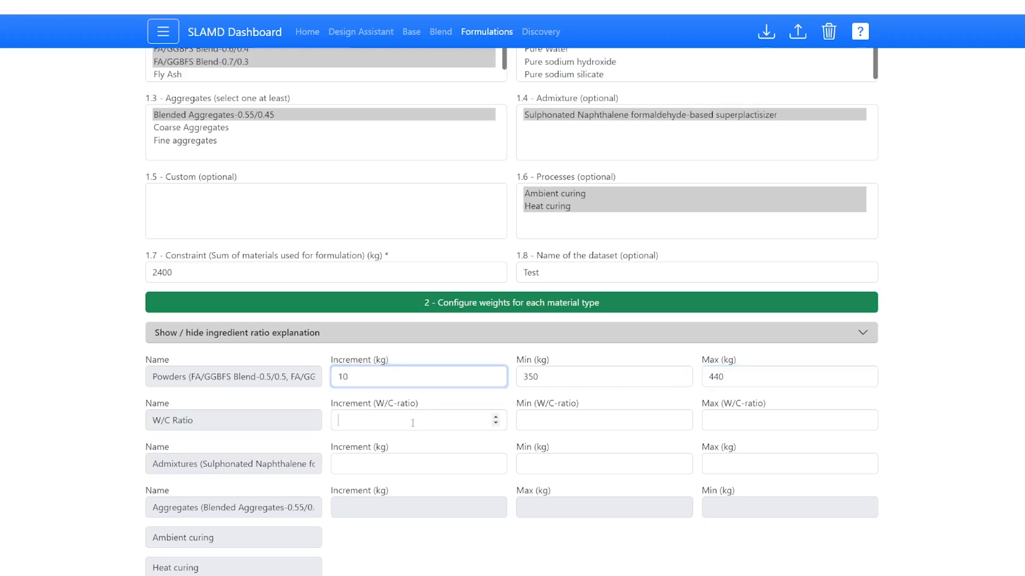
Step: Configure the W/C ratio with an increment of 0,05, a minimum of 0,45 and a maximum of 0,6
click(412, 423)
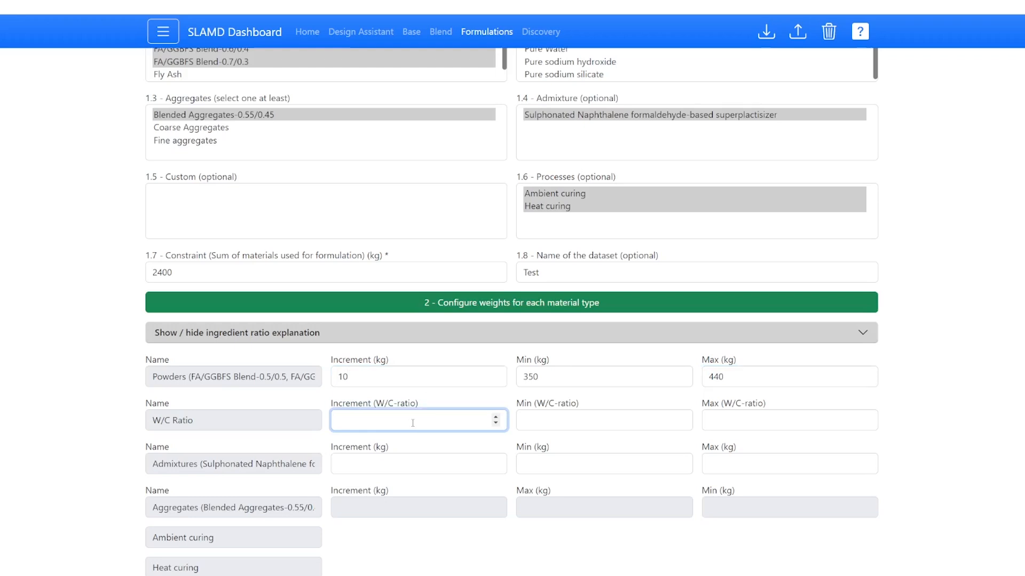
text(0,05)
click(534, 418)
text(0)
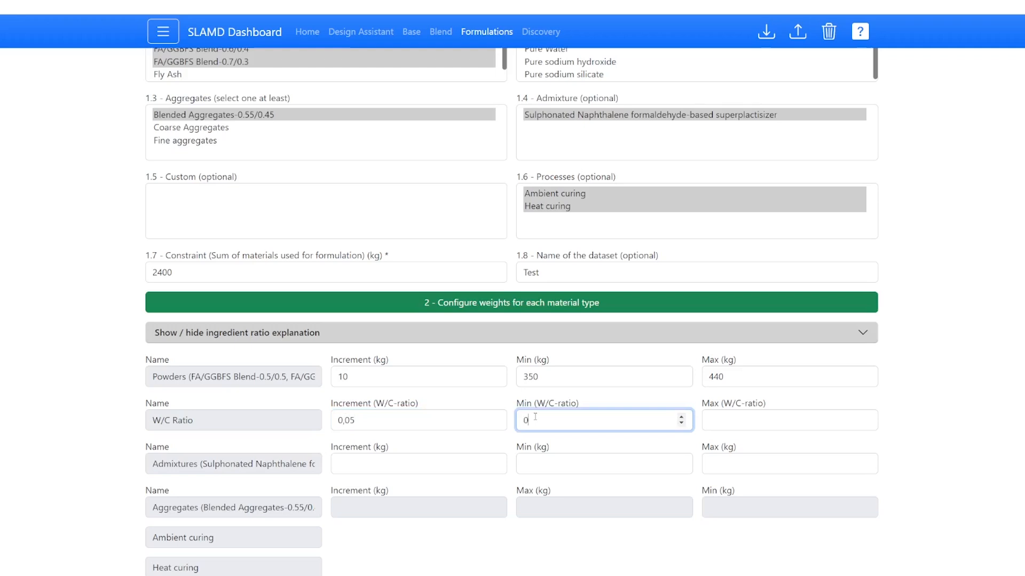
text(,45)
key(BackSpace)
key(BackSpace)
key(BackSpace)
key(BackSpace)
text(0,45)
click(740, 420)
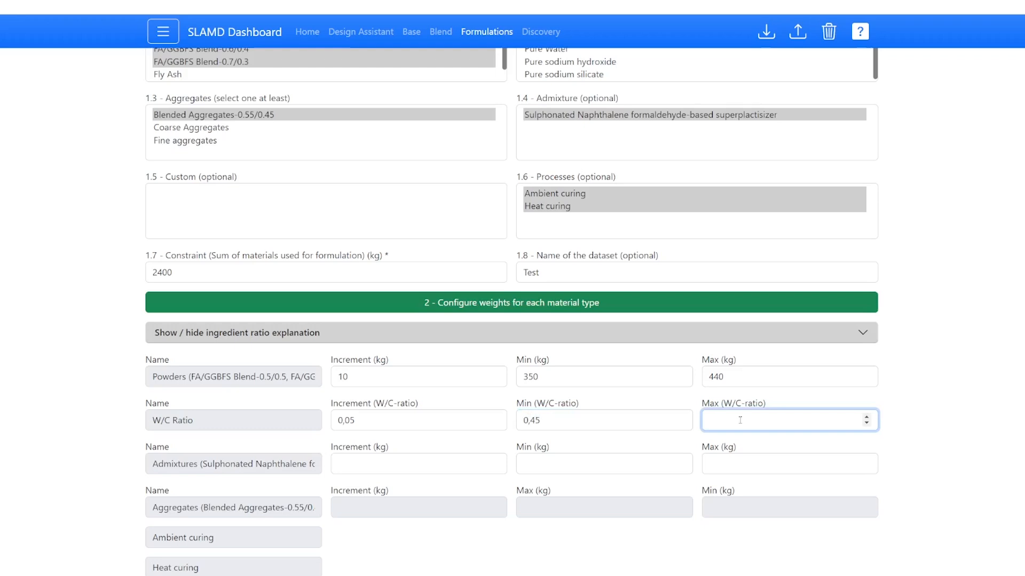
text(0,6)
Step: Configure the admixture weights with an increment of 5 kg, a minimum of 10 kg and a maximum of 15 kg
click(421, 464)
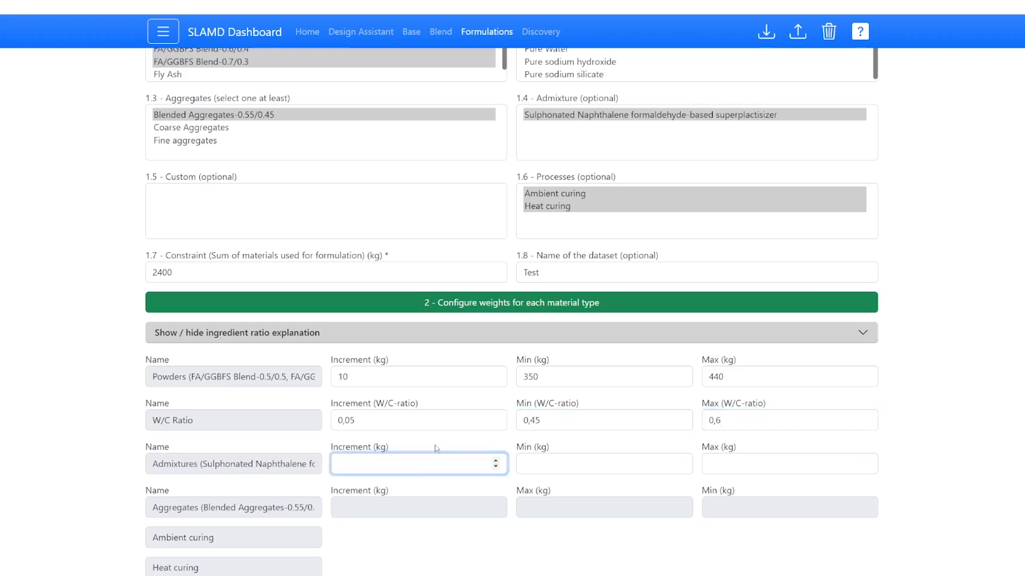
text(1)
click(549, 464)
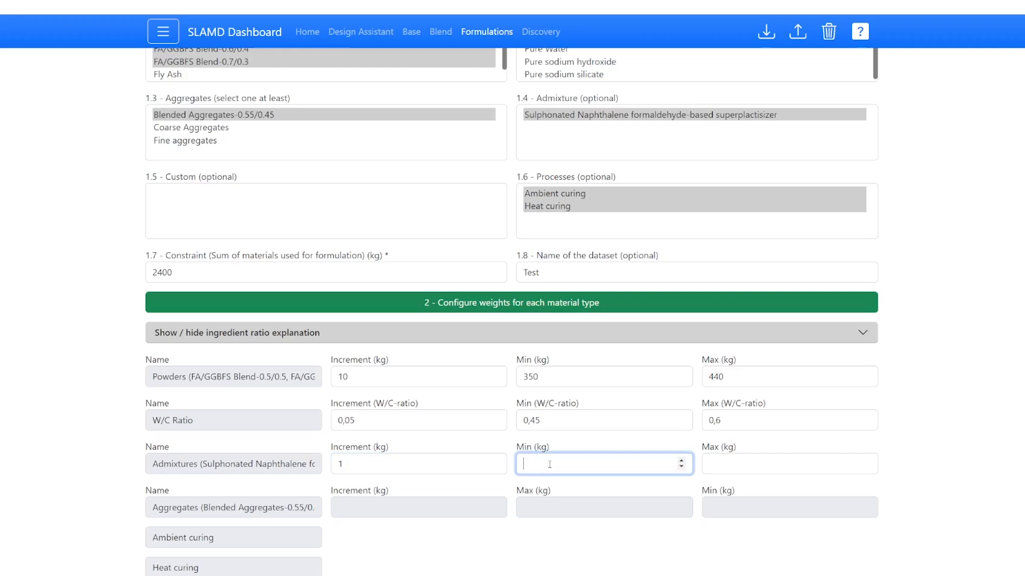
click(500, 466)
double_click(501, 465)
text(5)
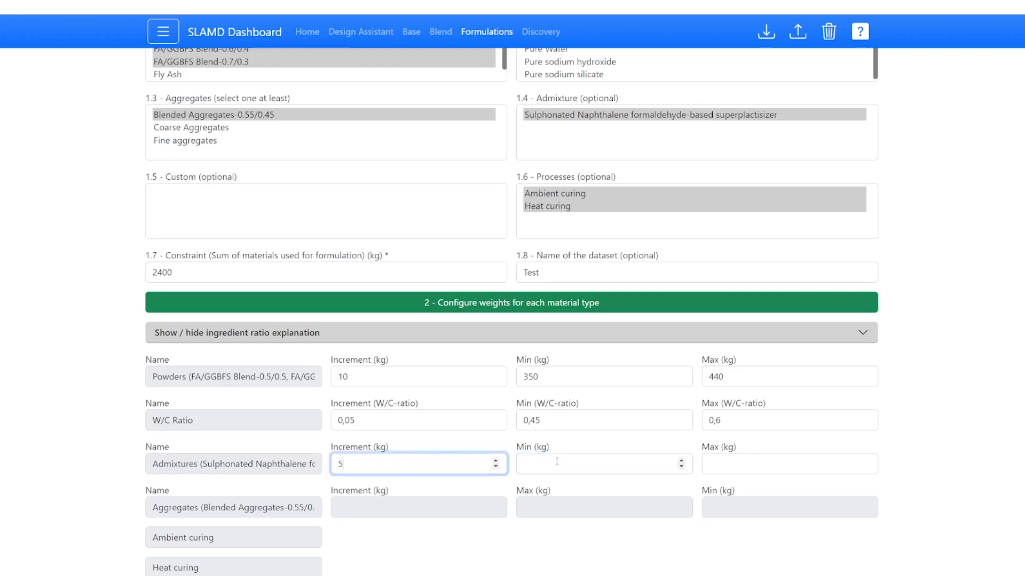
click(557, 462)
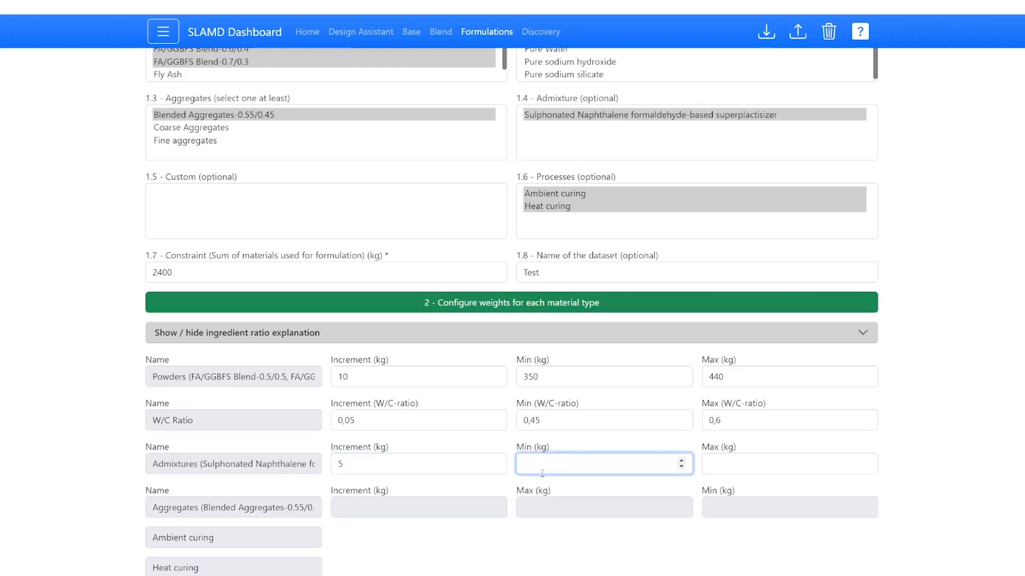
text(10)
click(726, 462)
text(15)
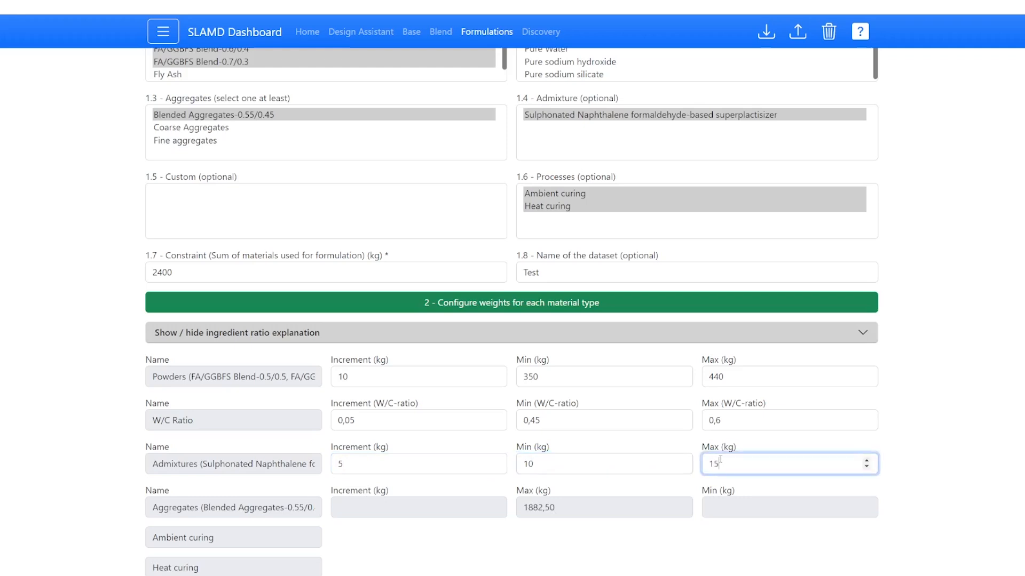
click(650, 463)
click(764, 464)
Step: Generate the mixtures in terms of base material composition and review the list of editable weight combinations
scroll(570, 464, down, 2)
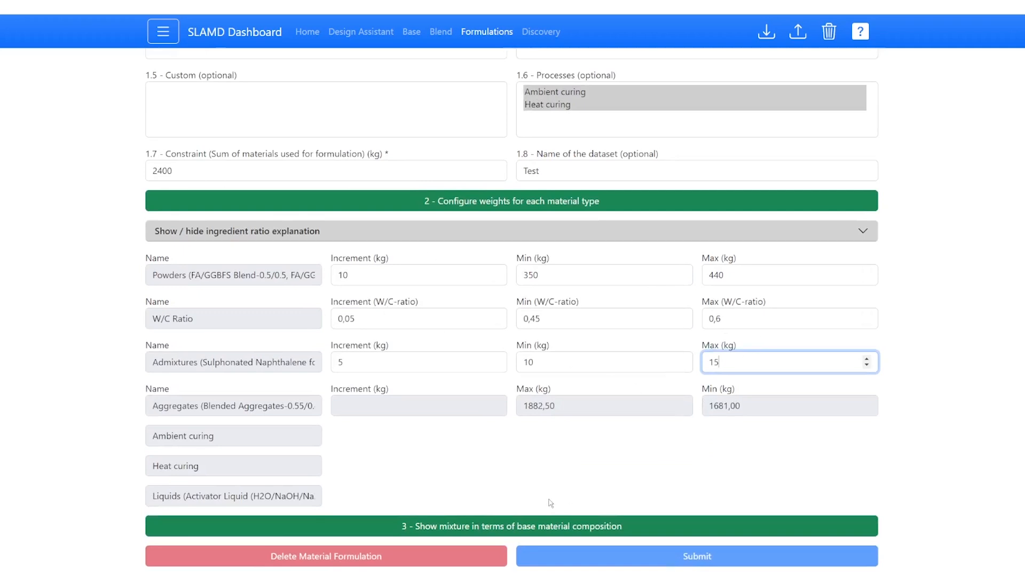
click(476, 527)
scroll(629, 412, down, 3)
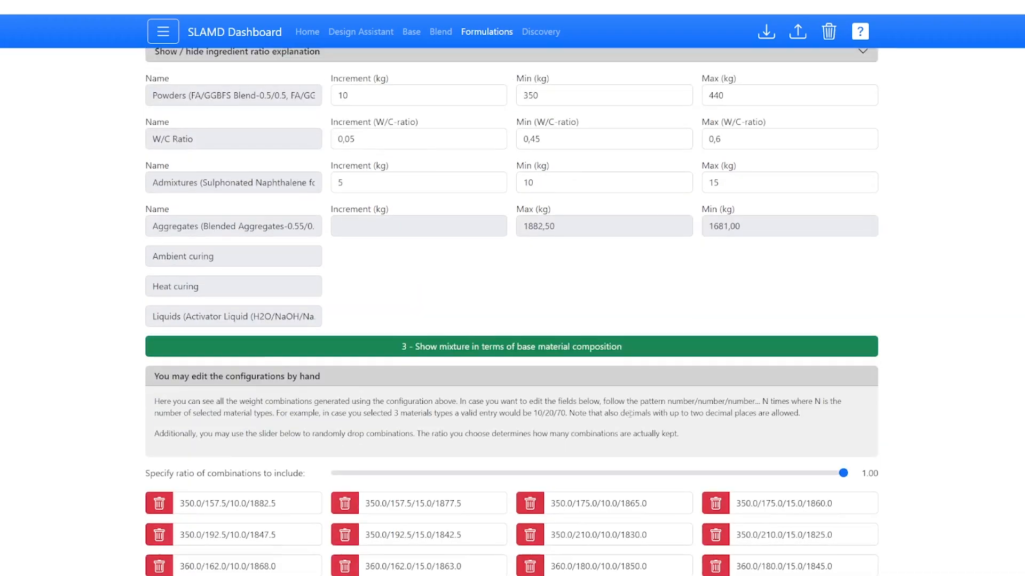
scroll(630, 414, down, 9)
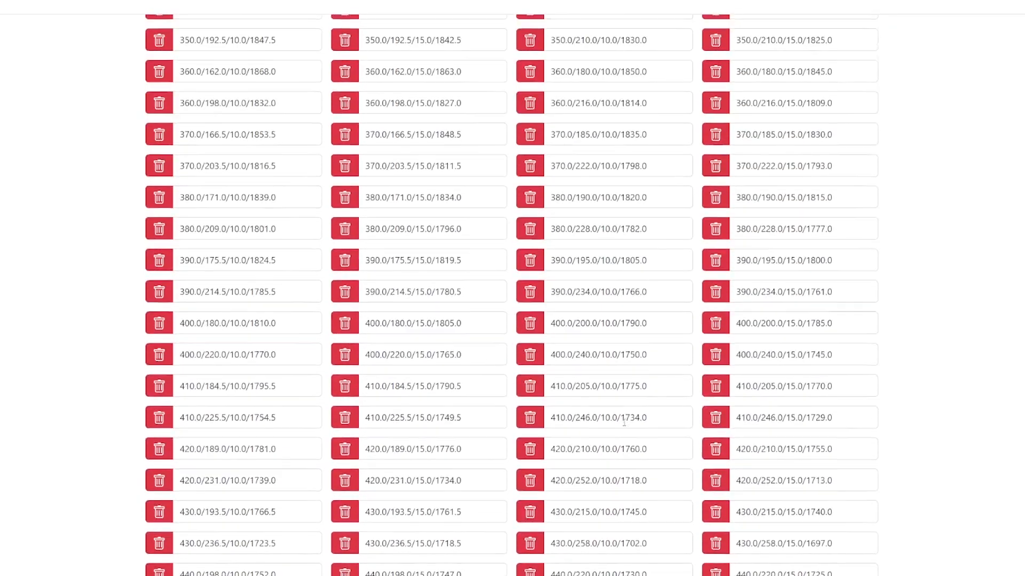
scroll(624, 421, down, 2)
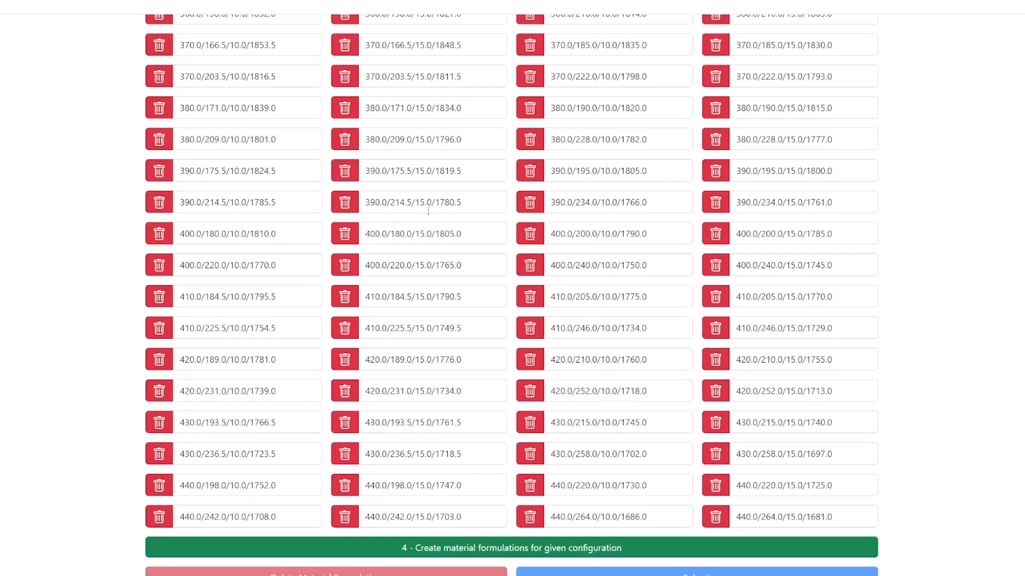
scroll(428, 323, up, 4)
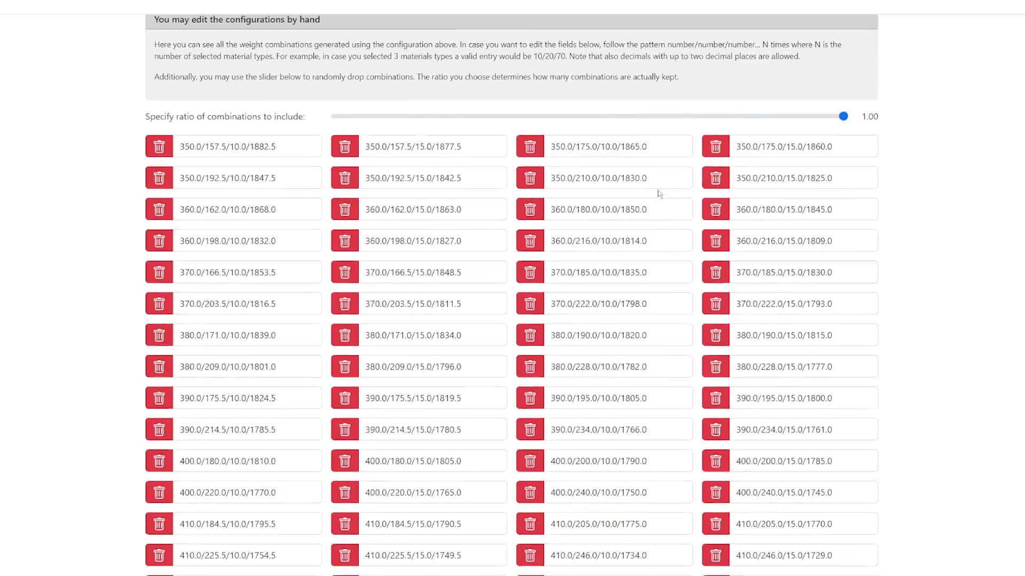
Step: Review the formulation settings and examine the generated formulations table, including weights, materials, curing processes and the remaining property columns
scroll(658, 195, up, 10)
scroll(544, 204, up, 4)
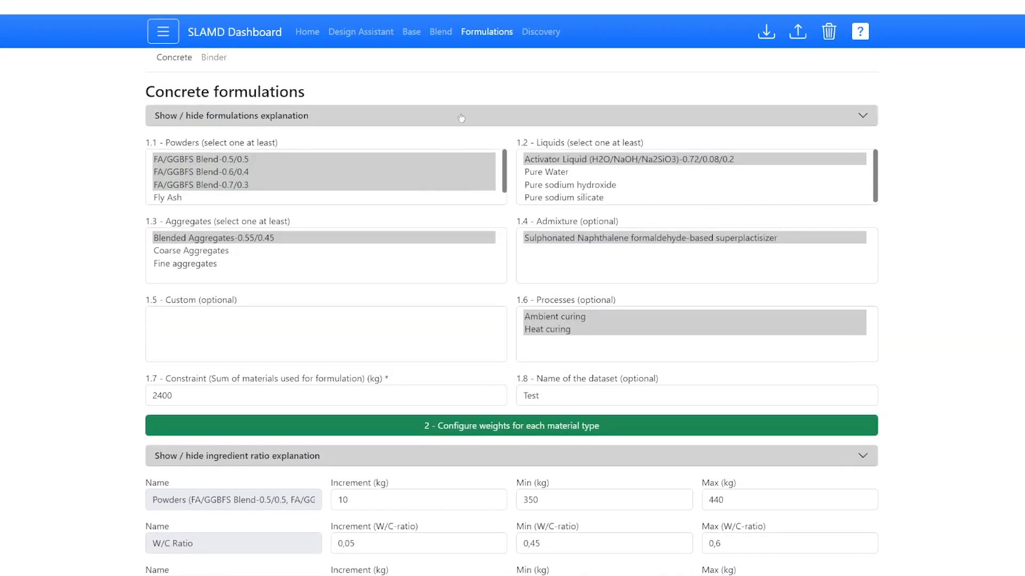
scroll(591, 290, down, 20)
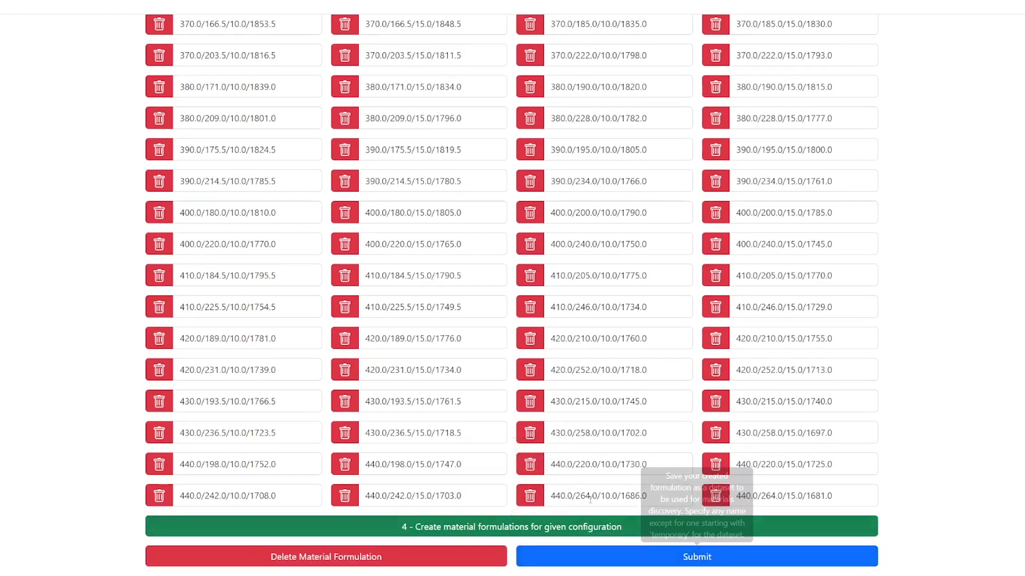
scroll(587, 516, down, 3)
scroll(382, 451, down, 2)
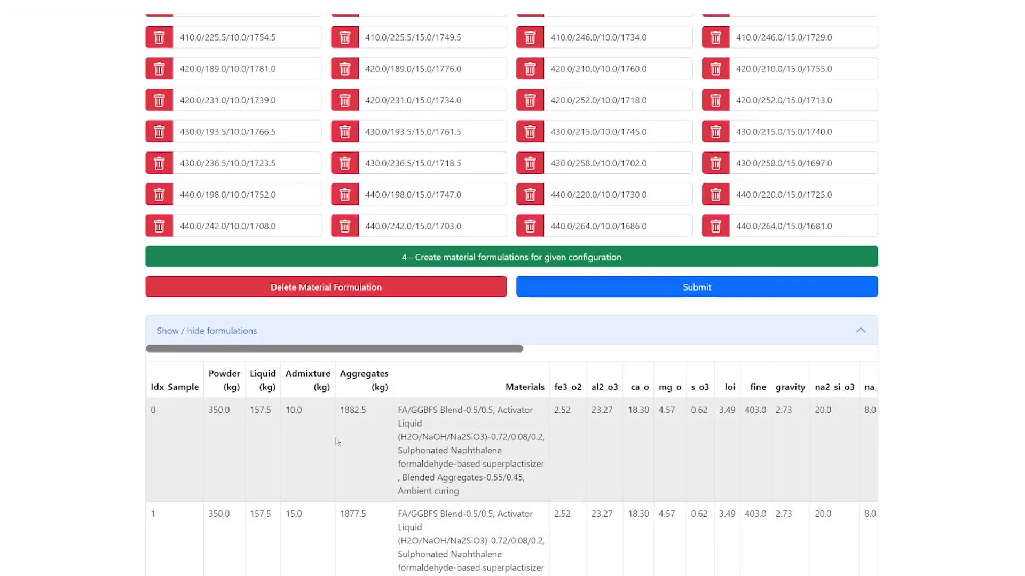
scroll(335, 438, down, 4)
scroll(308, 428, down, 4)
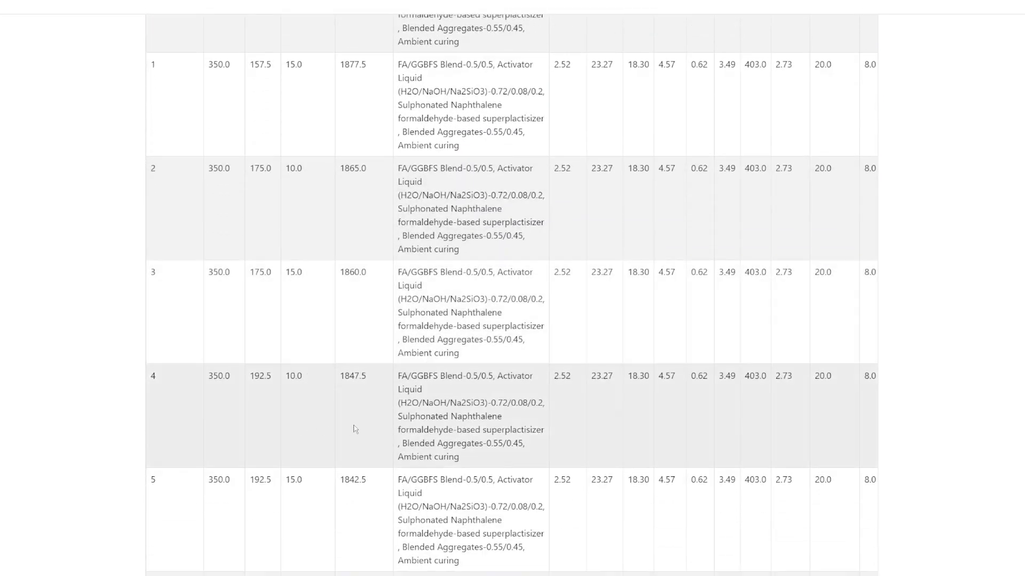
scroll(449, 415, right, 10)
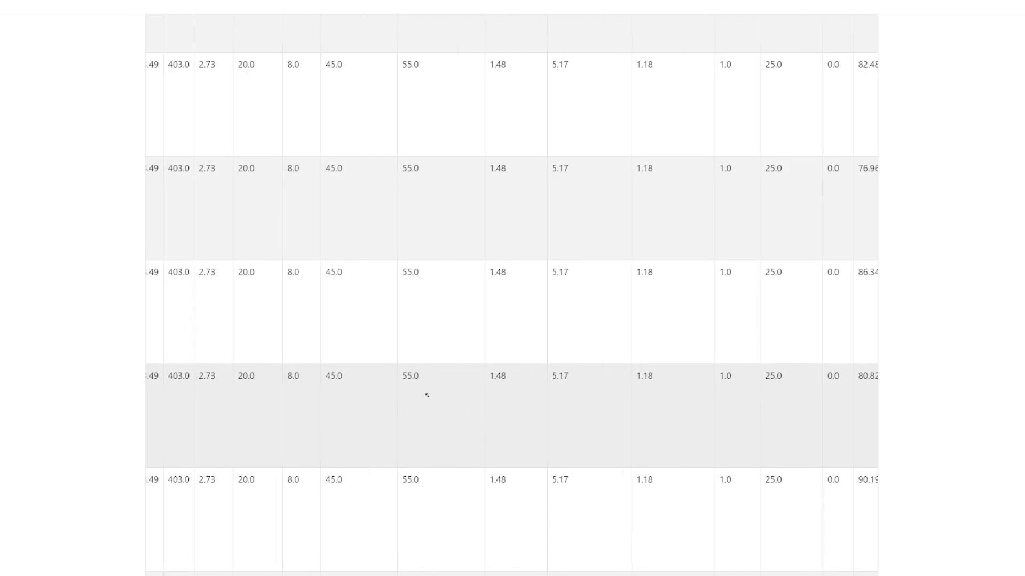
scroll(406, 393, left, 10)
scroll(382, 389, down, 9)
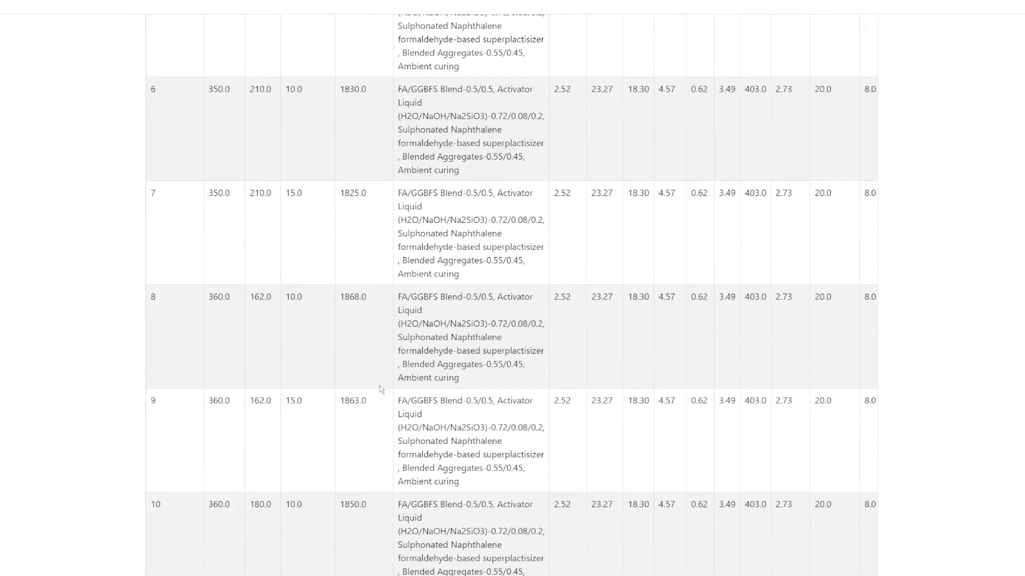
scroll(382, 389, down, 20)
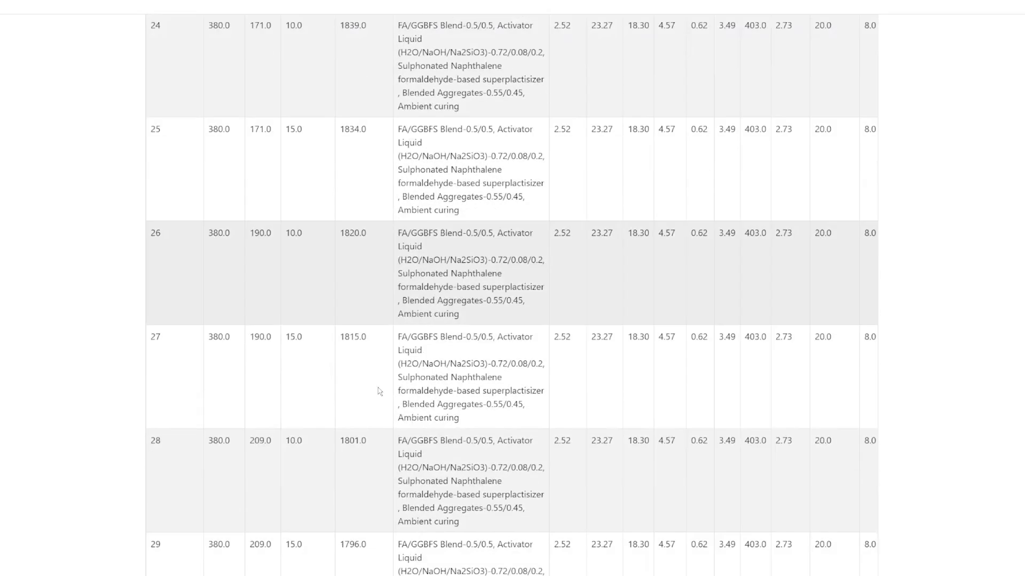
scroll(379, 391, down, 20)
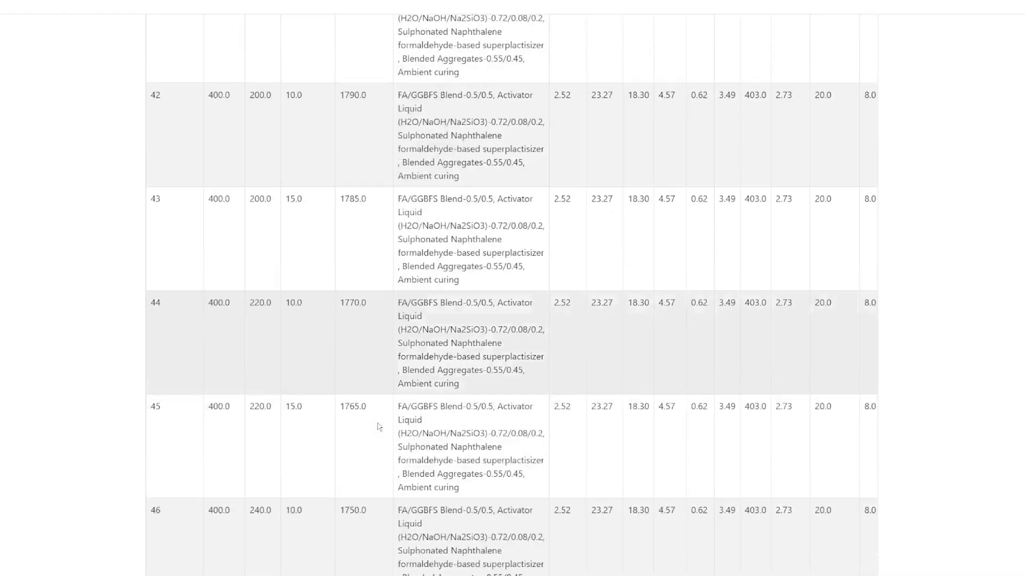
scroll(378, 426, down, 15)
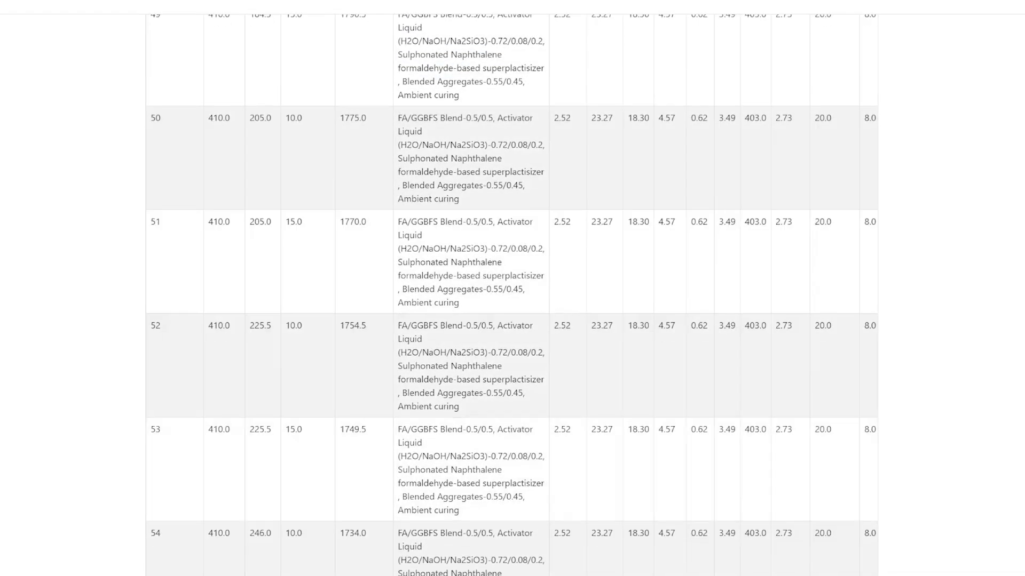
scroll(511, 289, down, 20)
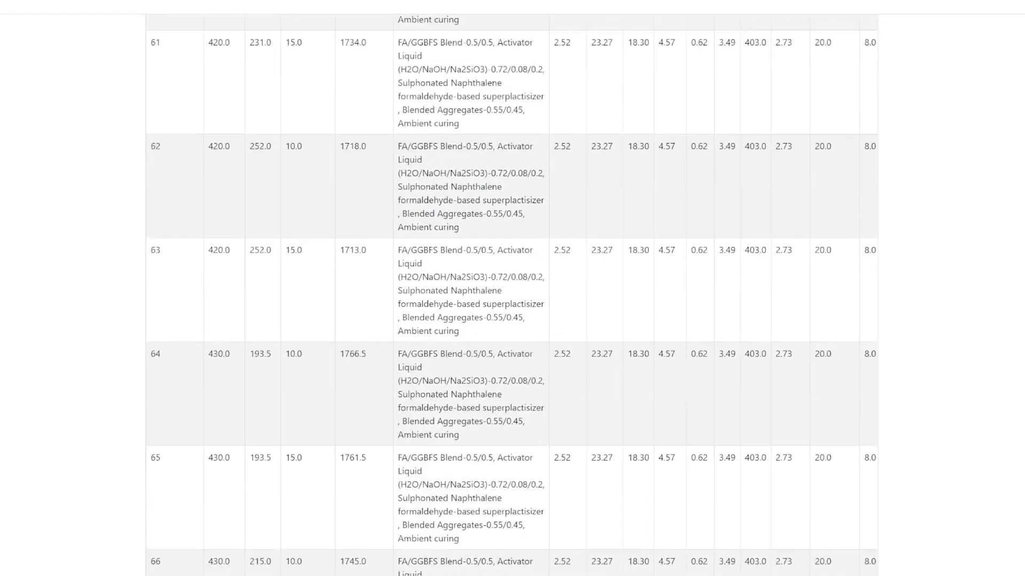
scroll(512, 288, down, 20)
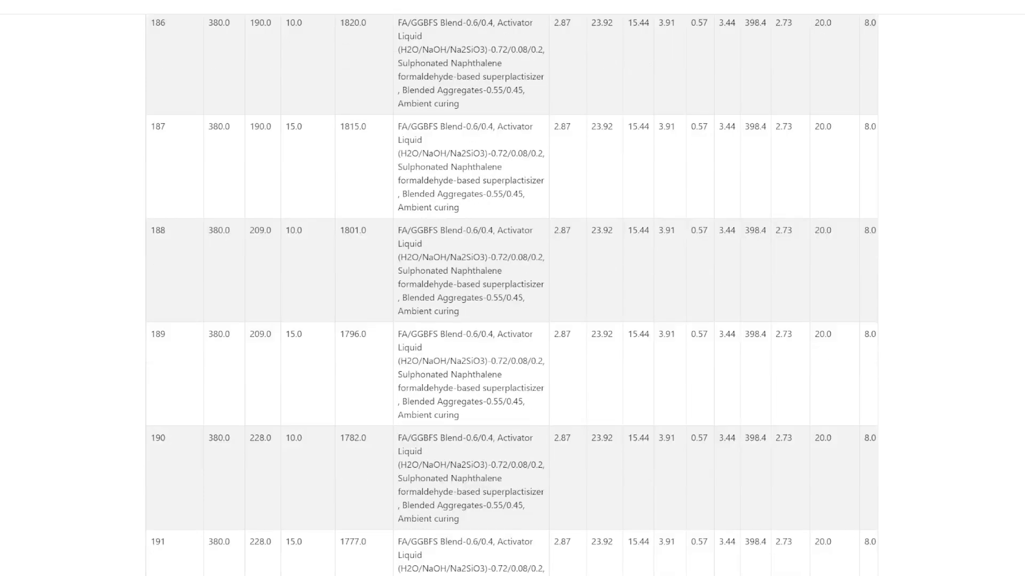
scroll(511, 288, down, 20)
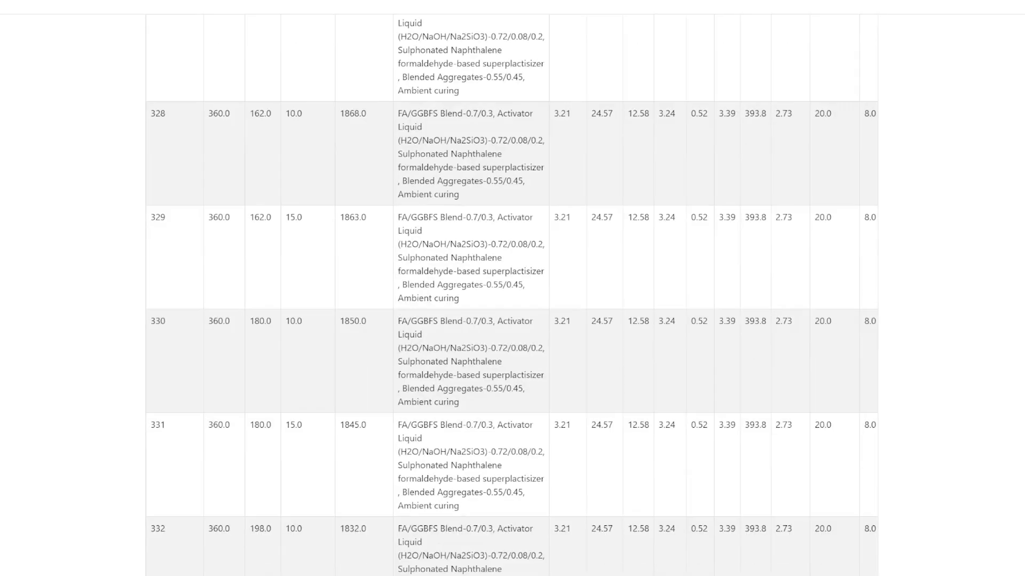
scroll(863, 398, up, 10)
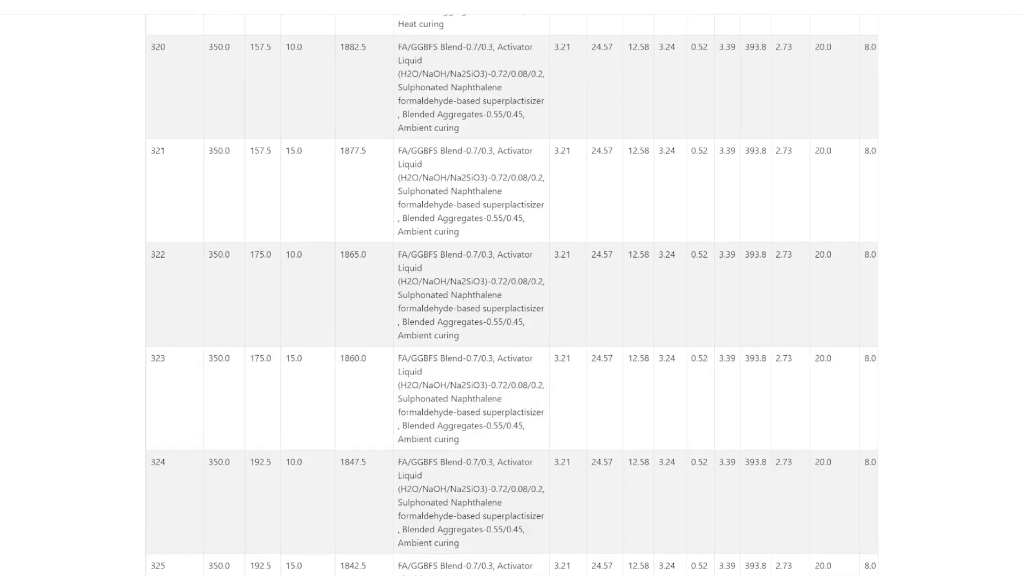
scroll(511, 288, up, 20)
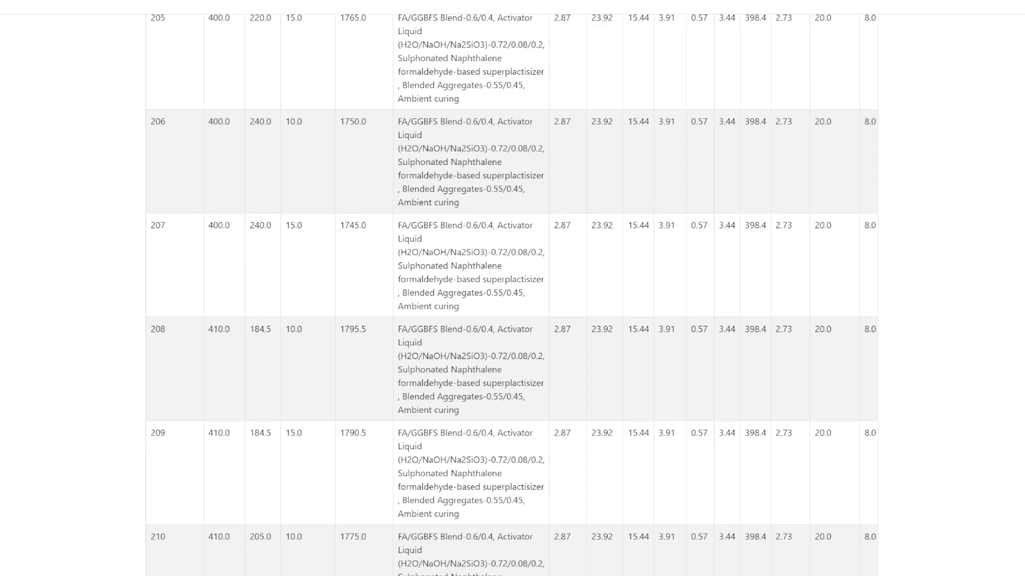
scroll(511, 288, up, 20)
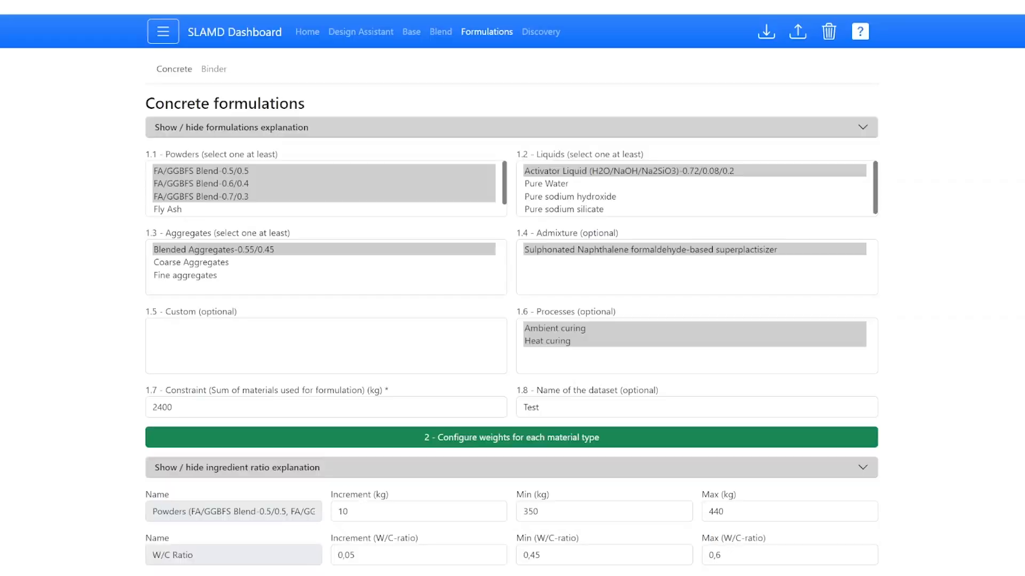
Step: Submit the created concrete formulations as the dataset Test for materials discovery
scroll(845, 216, down, 10)
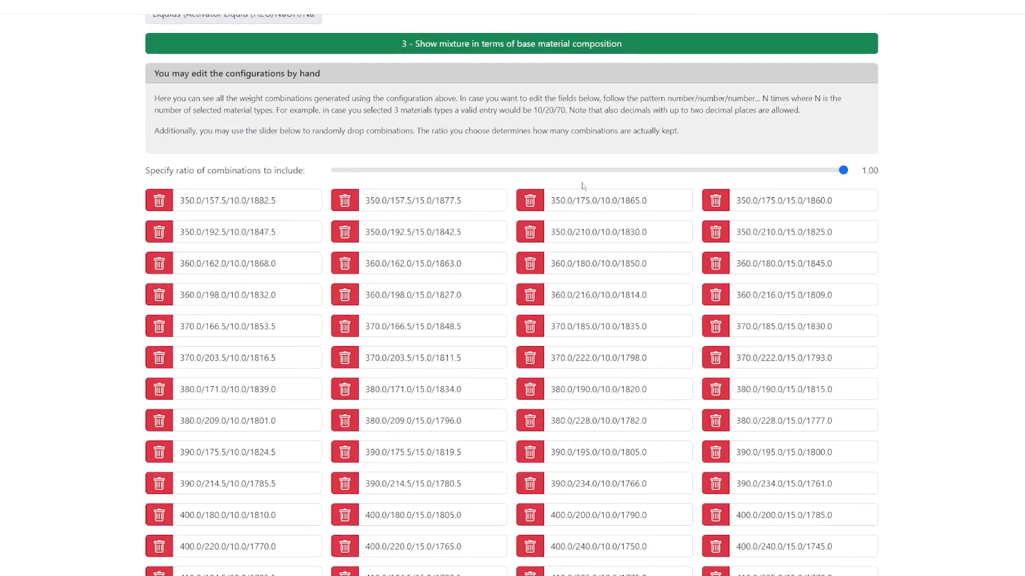
scroll(347, 316, down, 10)
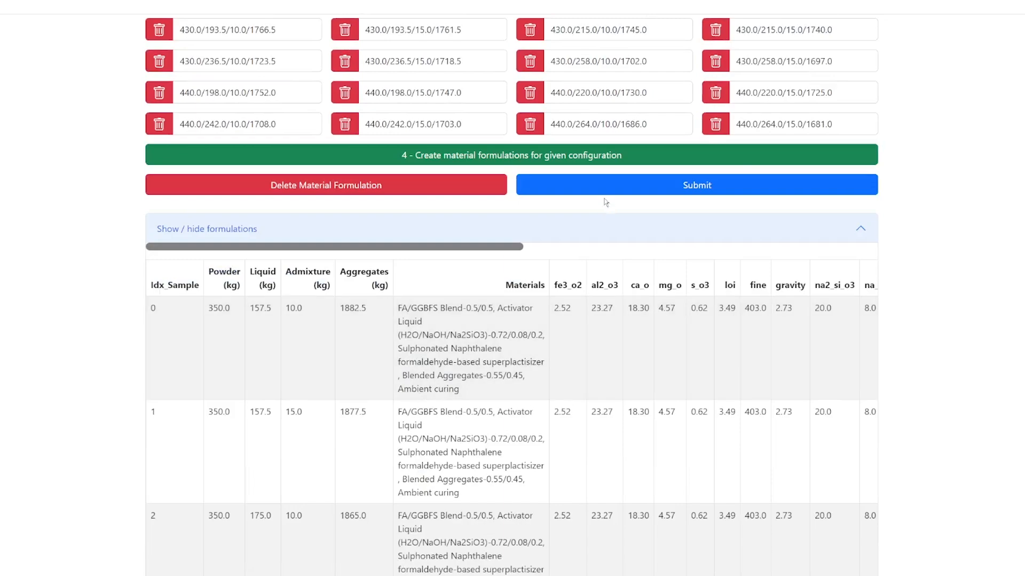
click(603, 181)
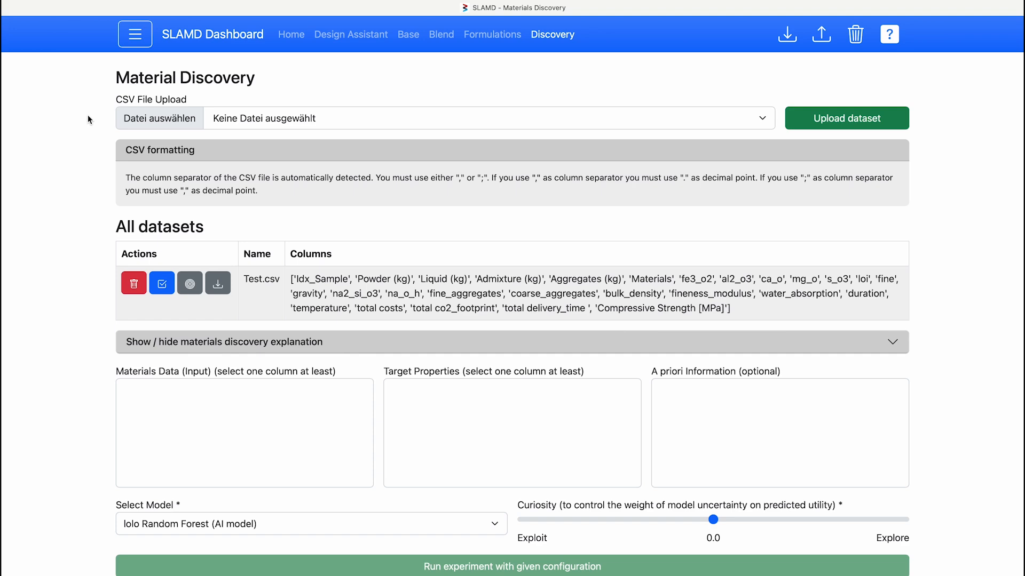
Step: Upload the file DiscoveryData_Sample.csv as a new dataset for material discovery
click(138, 123)
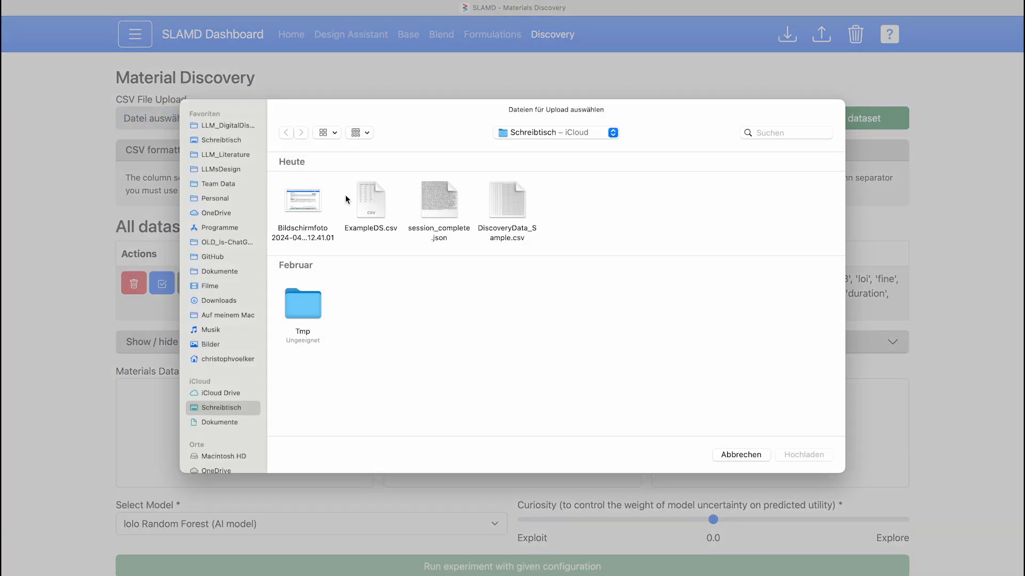
click(515, 201)
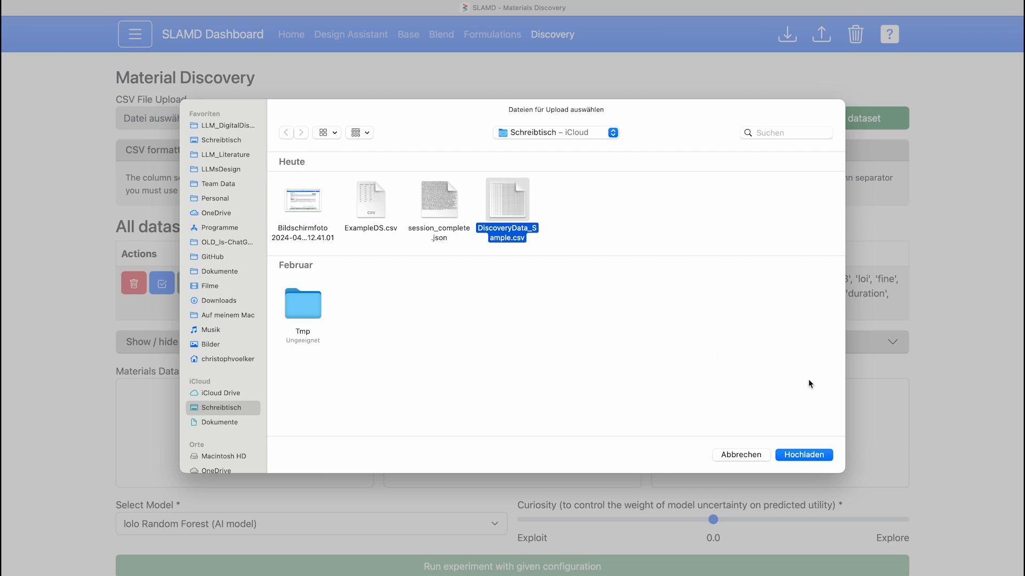
click(813, 459)
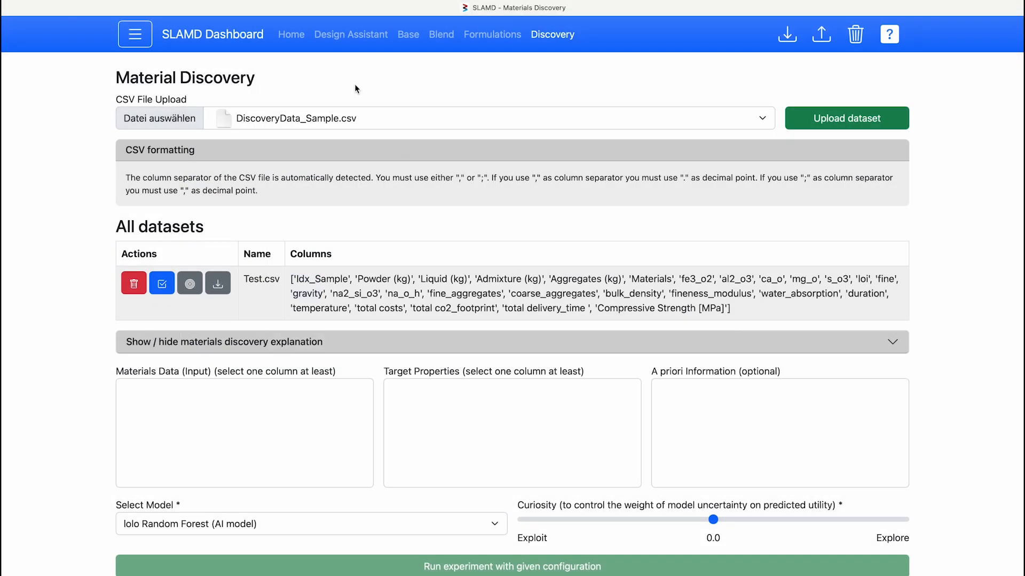
click(846, 118)
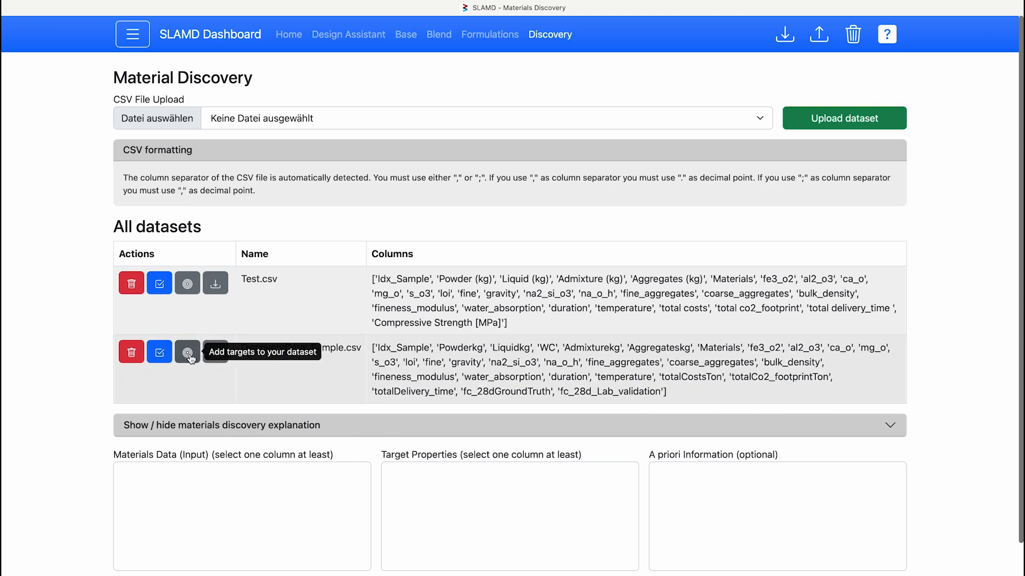
Step: Open target labelling for DiscoveryData_Sample.csv and add a new target column named "Compressive Strength 28d [MPa]"
click(190, 357)
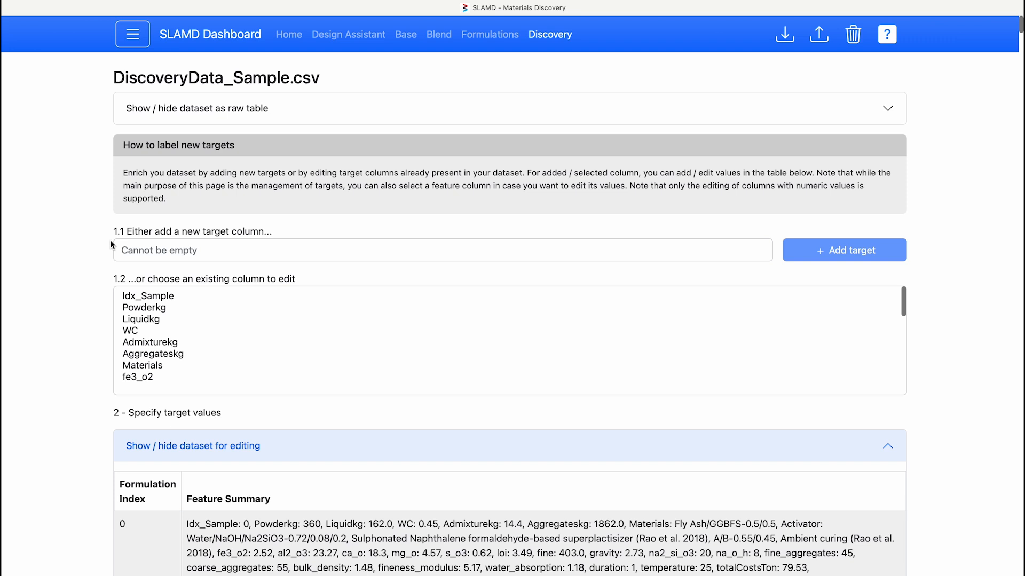
click(133, 251)
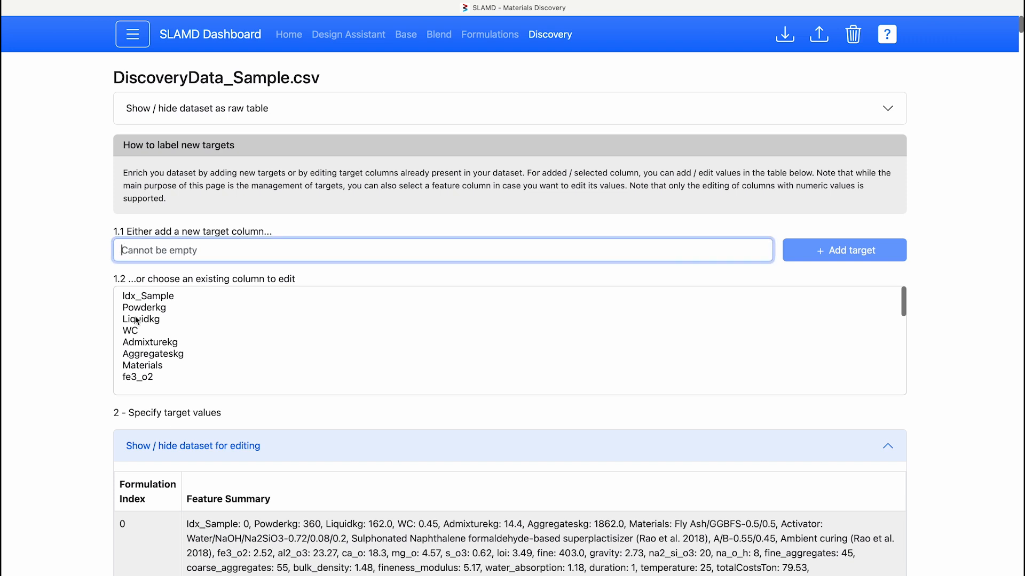
scroll(137, 320, down, 10)
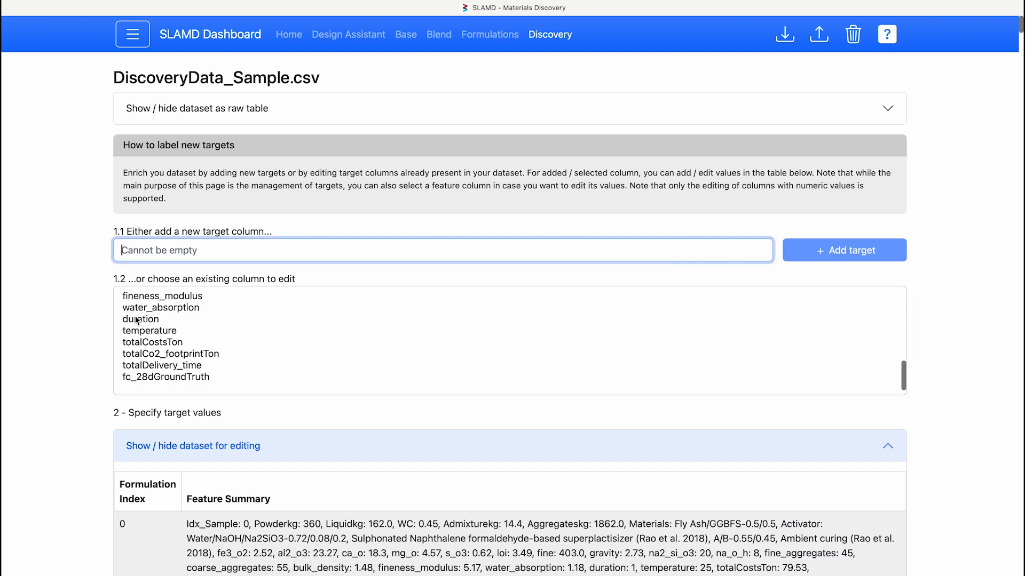
scroll(136, 320, down, 1)
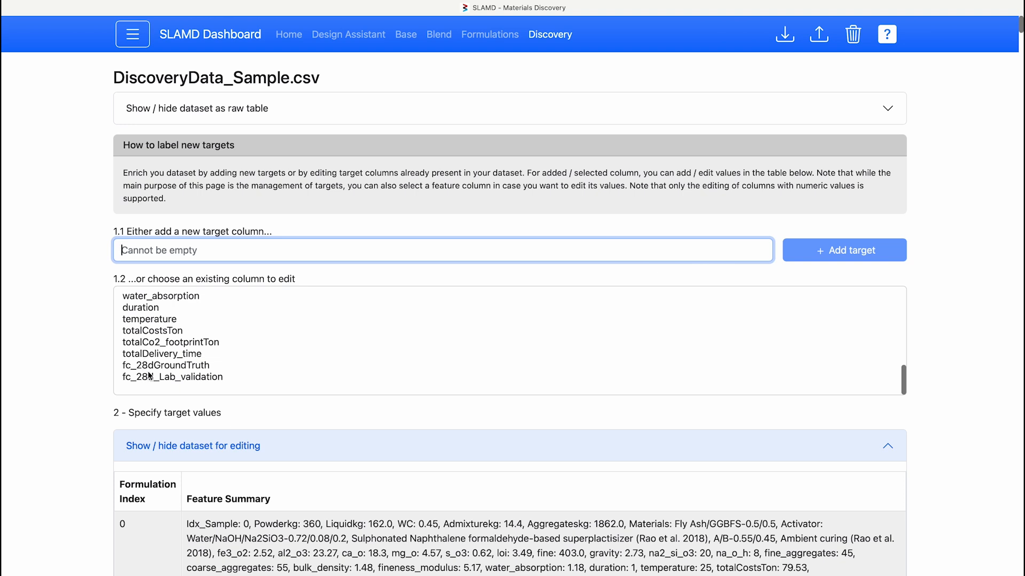
scroll(149, 373, up, 11)
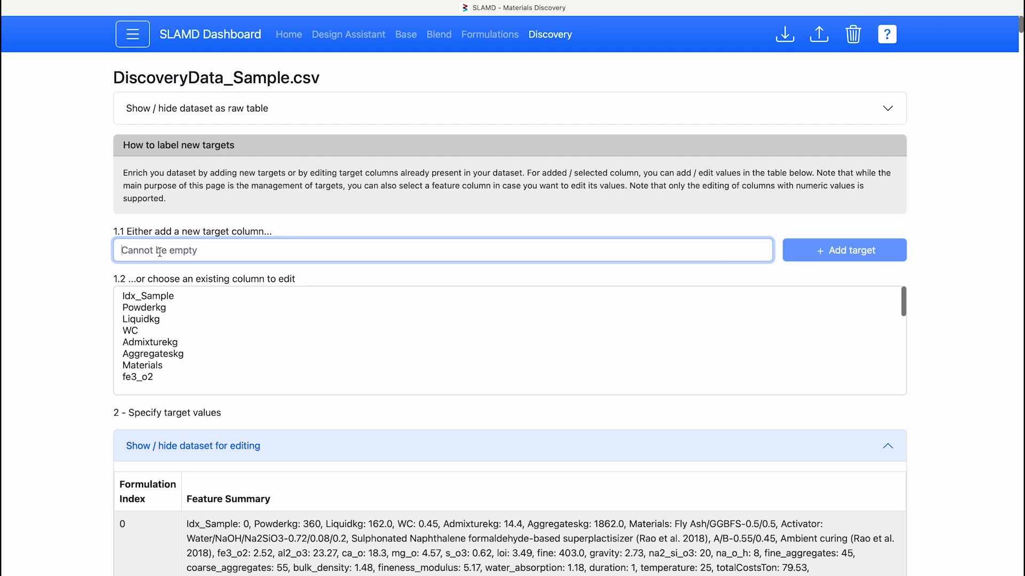
text(Compr)
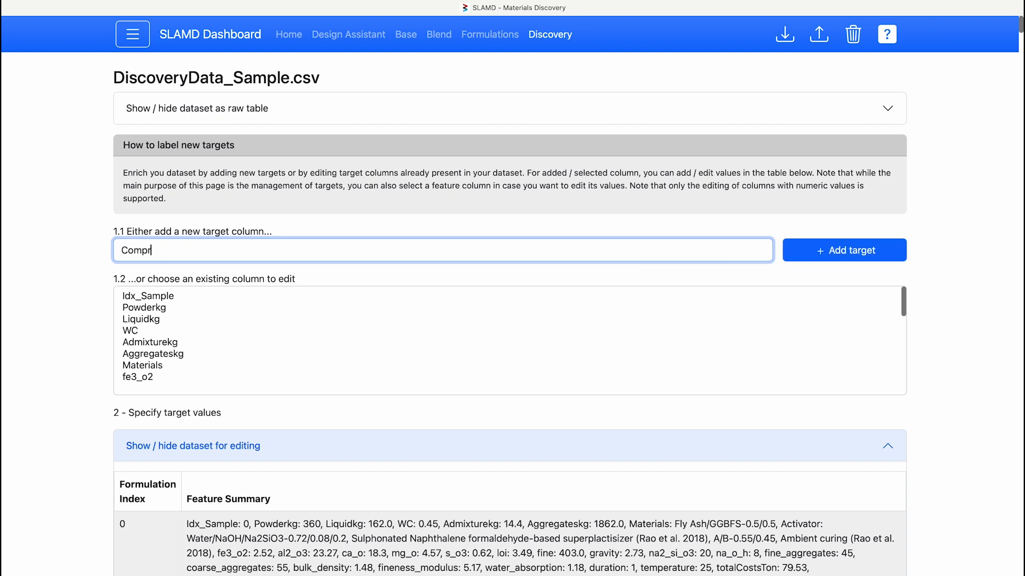
text(essive Strength 28d [MPa)
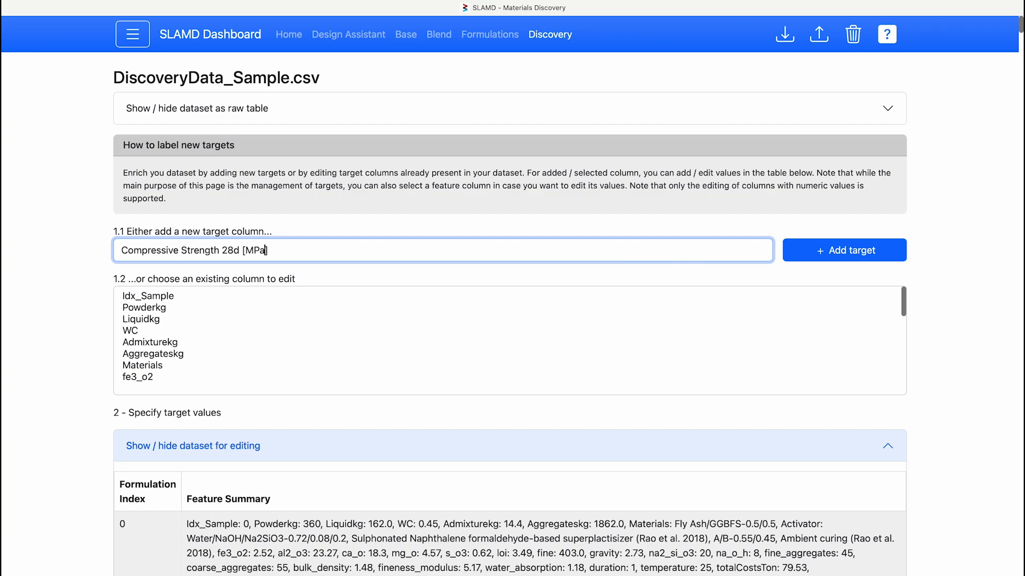
click(811, 251)
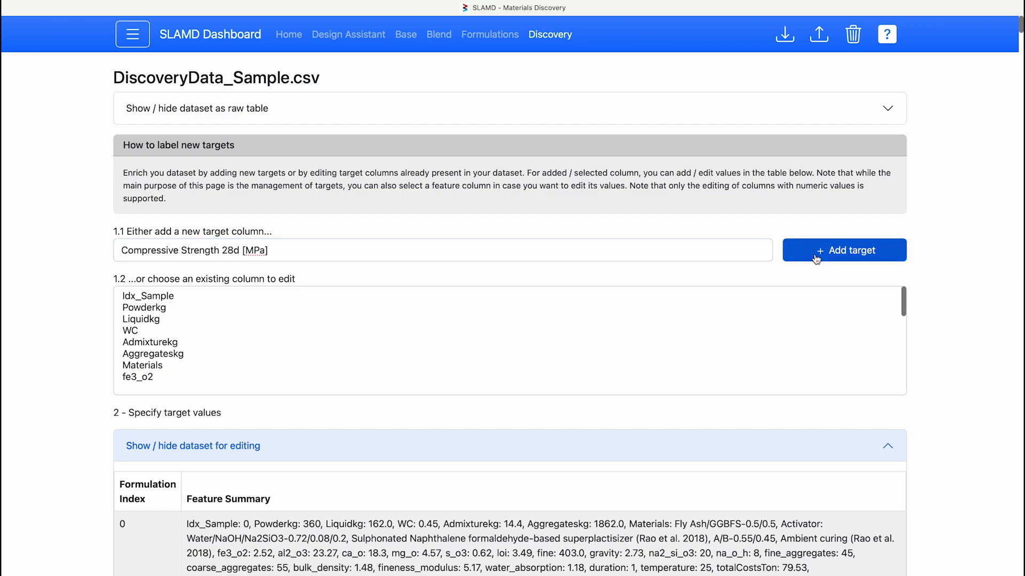
Step: Examine the formulation rows, their feature summaries and the Compressive Strength 28d [MPa] entry fields in the editing table
scroll(847, 480, down, 4)
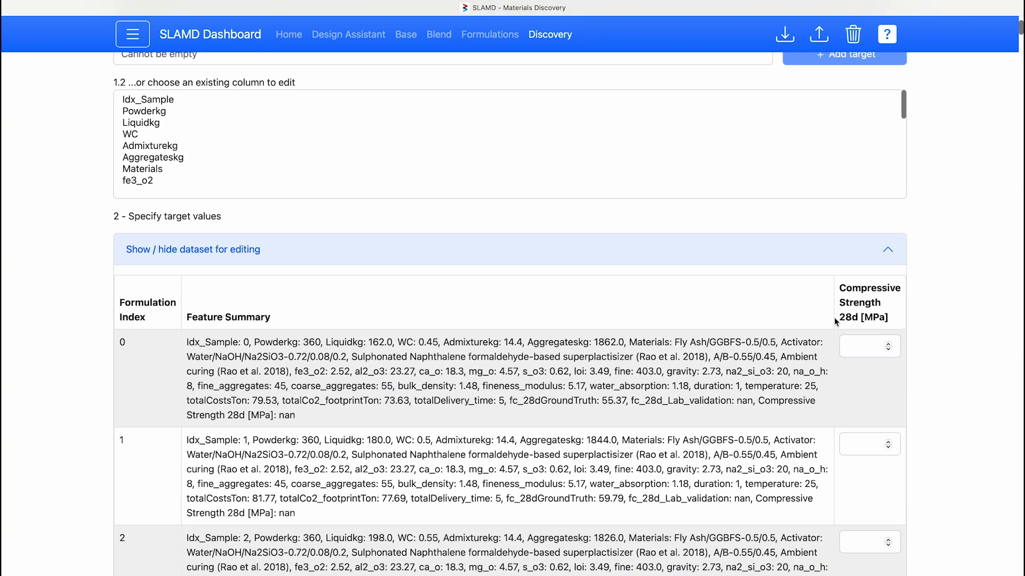
scroll(855, 463, down, 20)
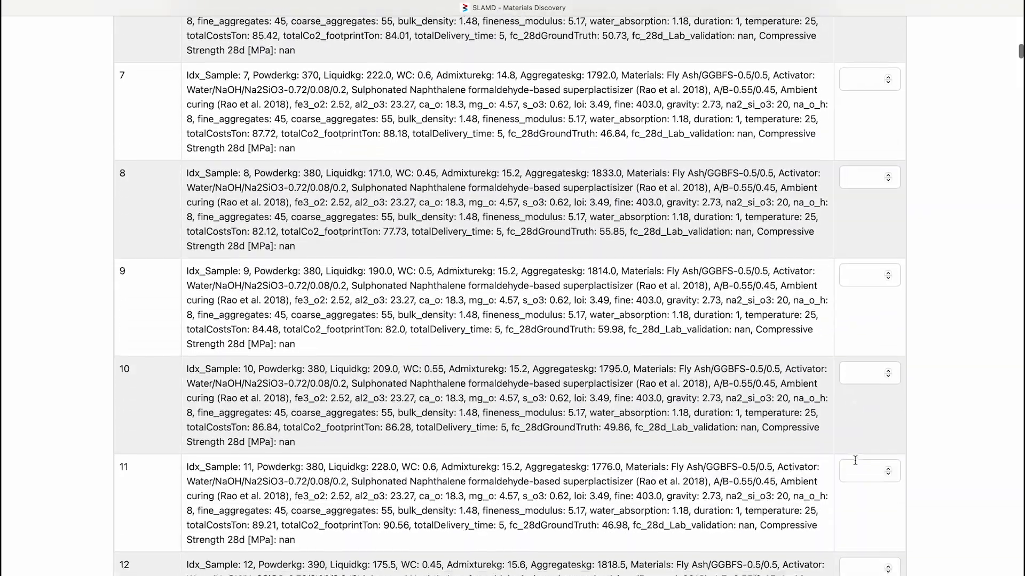
scroll(855, 462, down, 16)
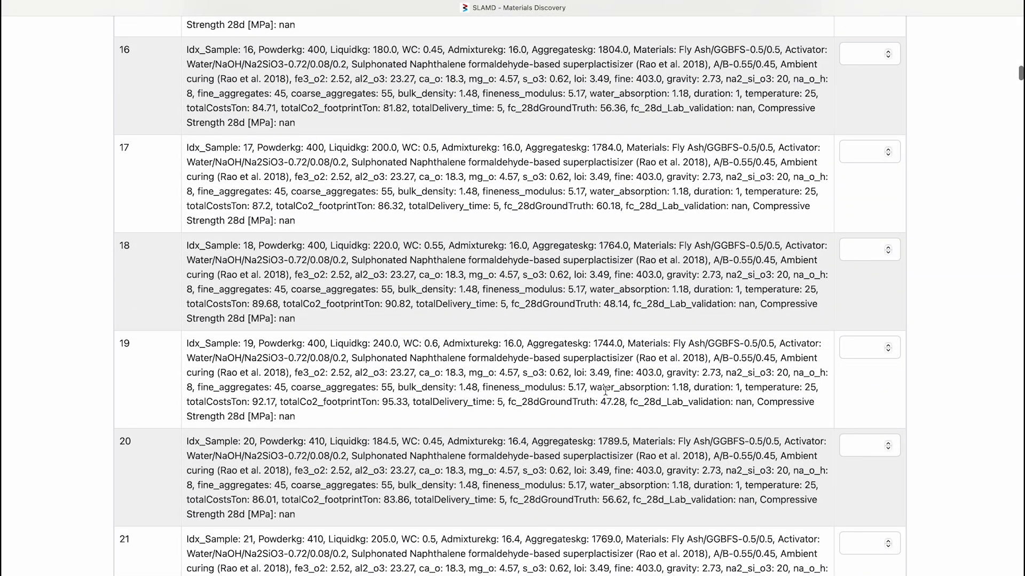
scroll(465, 451, down, 4)
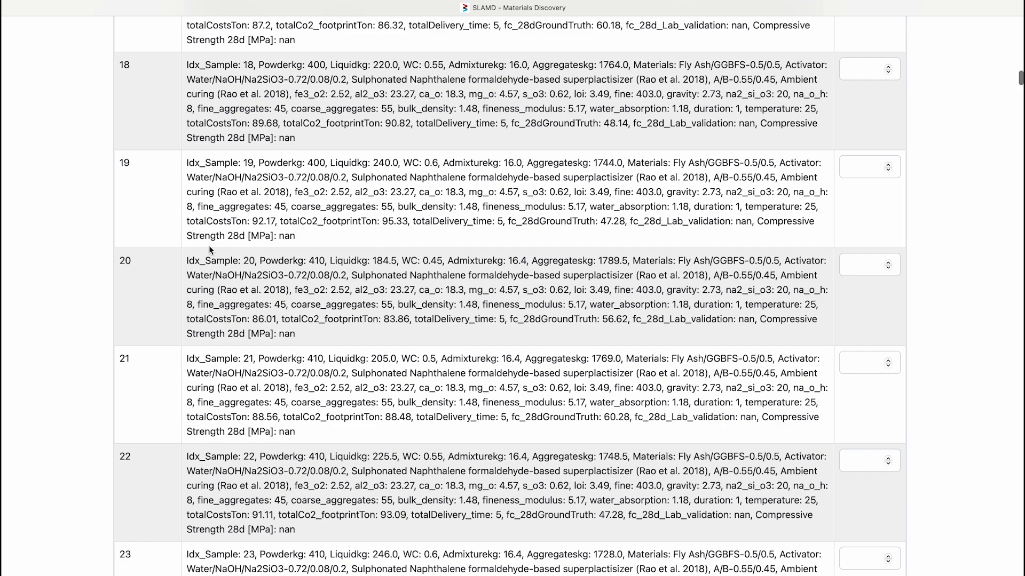
scroll(136, 453, down, 4)
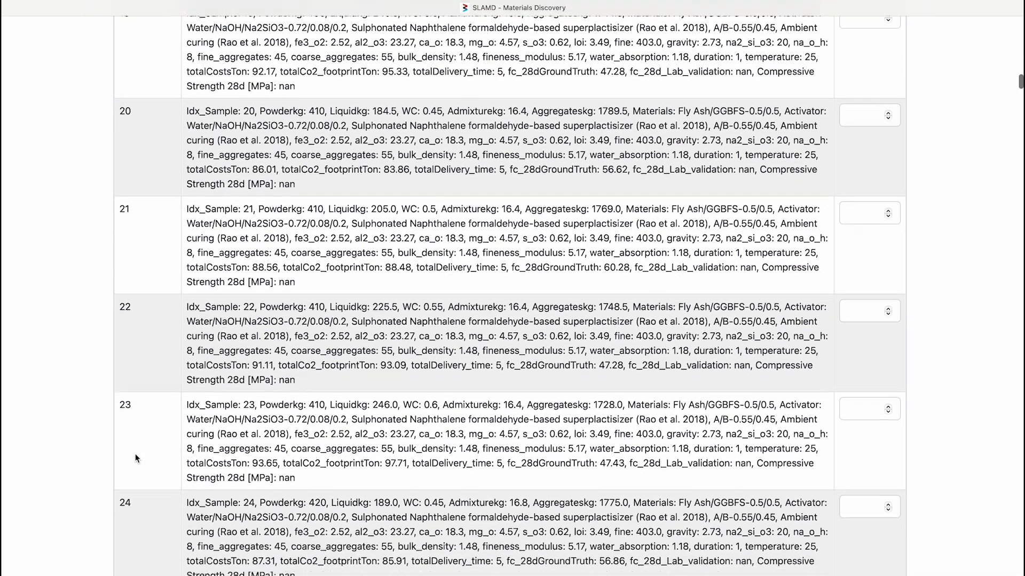
Step: Enter Compressive Strength 28d values 24, 34, 56, 32 and 23 for samples 20 to 24 and submit the labels
scroll(180, 421, up, 1)
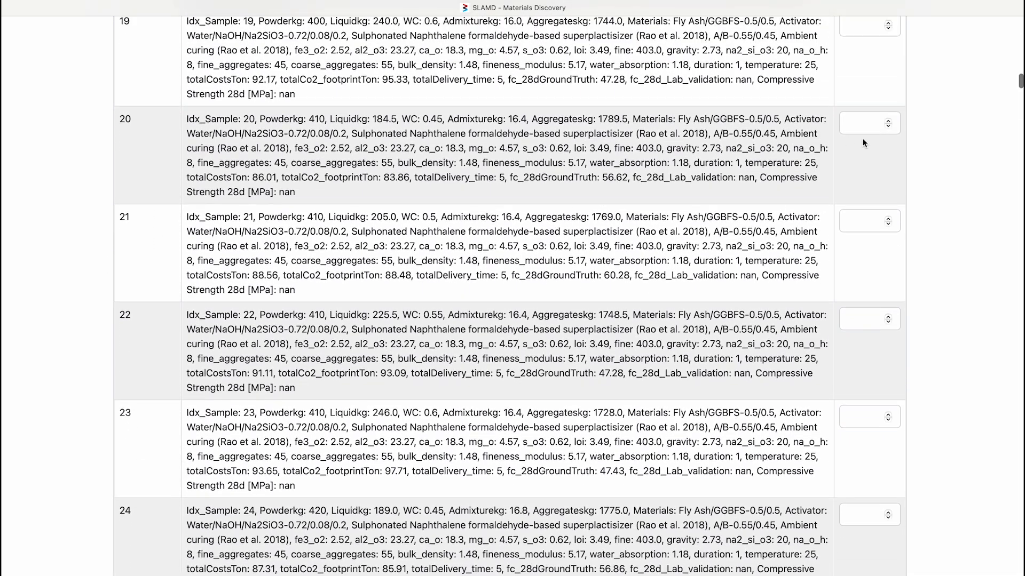
click(866, 124)
text(24)
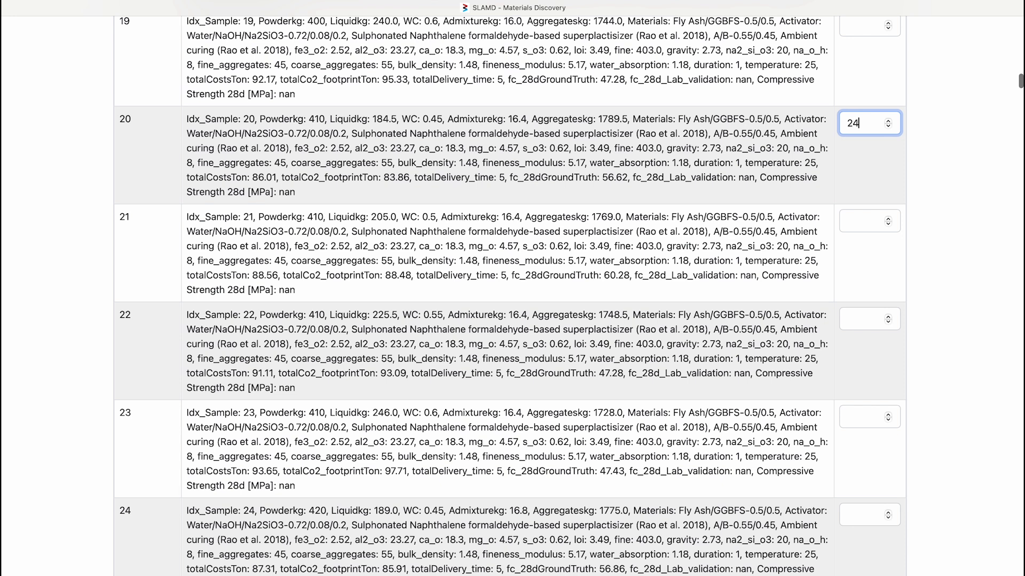
click(858, 214)
text(34)
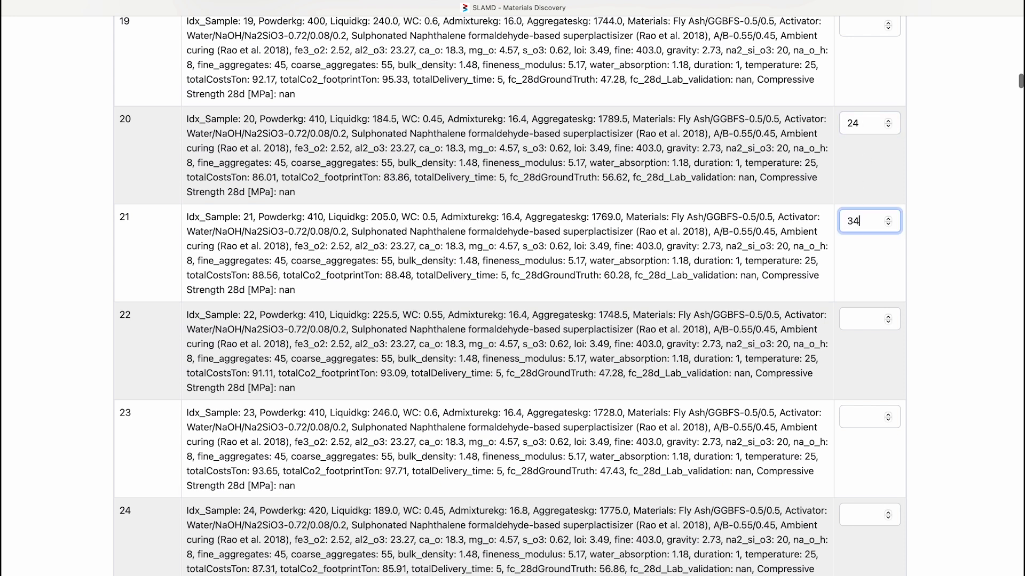
click(857, 320)
text(56)
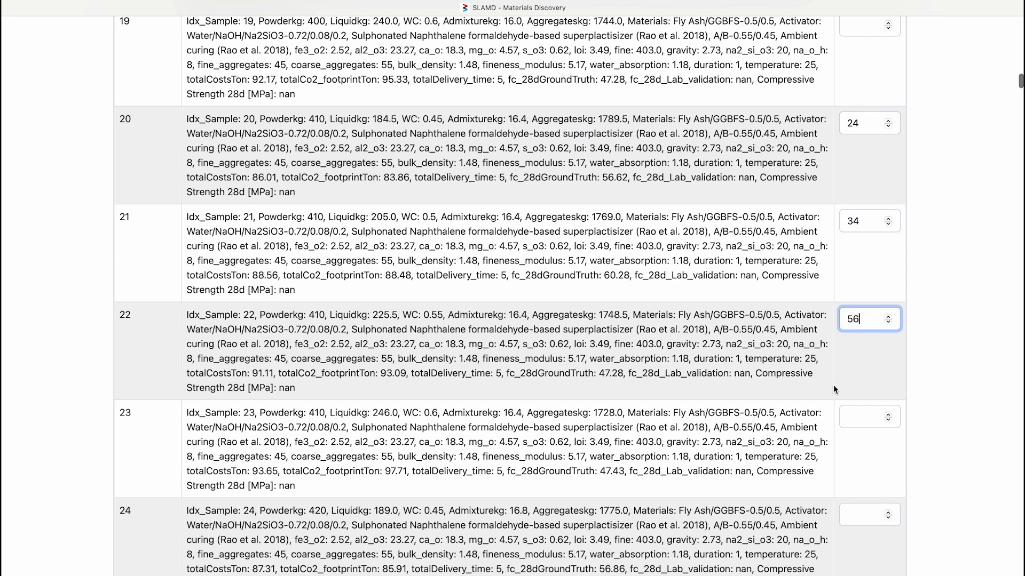
click(854, 415)
text(32)
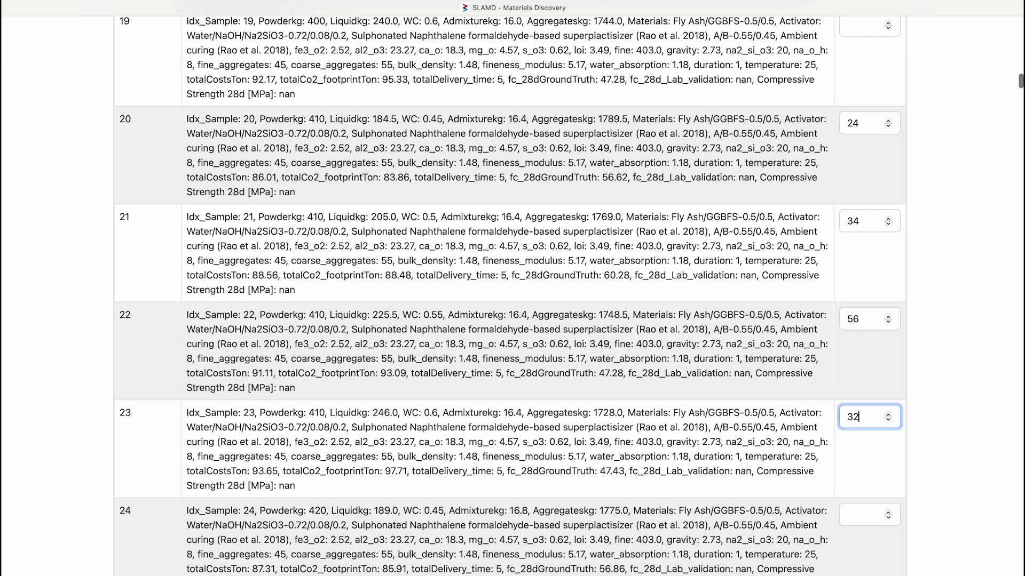
click(841, 517)
text(2)
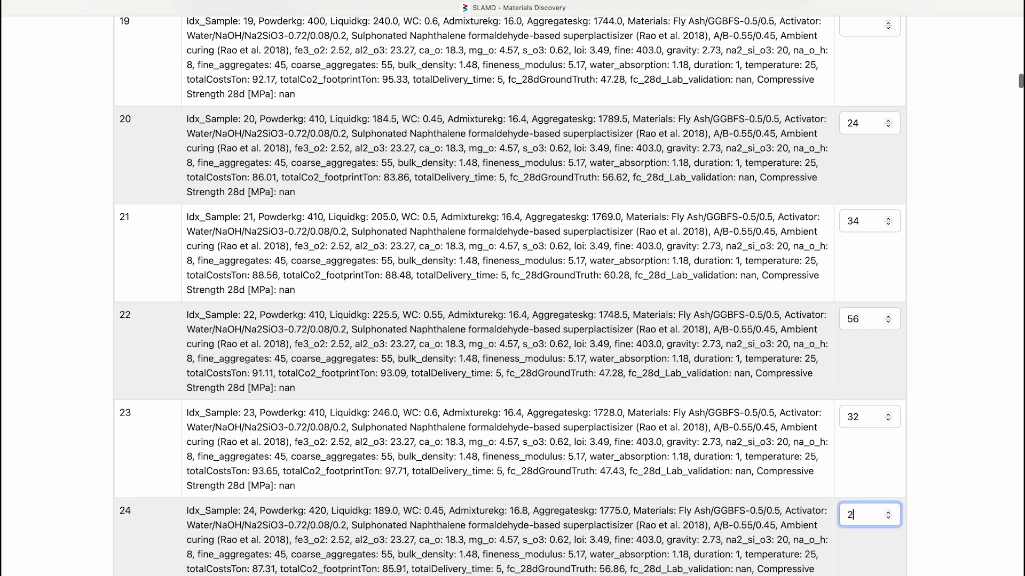
text(3)
scroll(509, 295, up, 1)
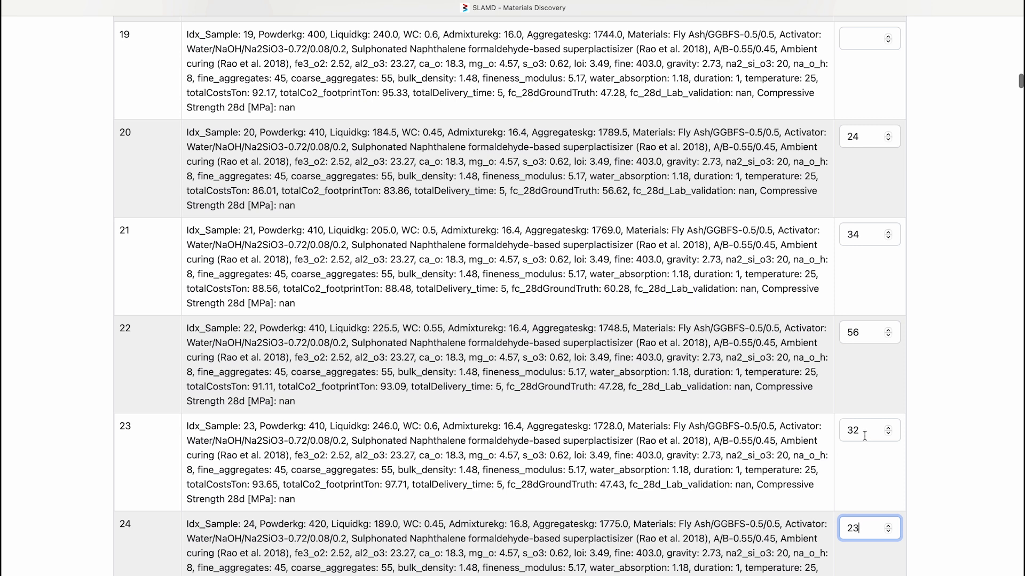
key(Return)
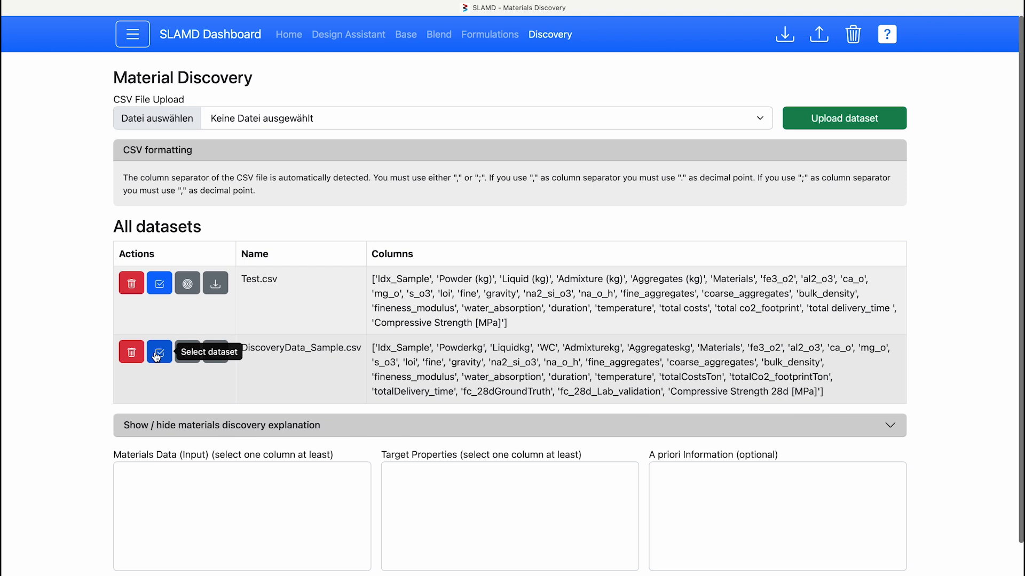
Step: Select the DiscoveryData_Sample.csv dataset and choose the columns Powderkg through temperature as materials data input
click(158, 354)
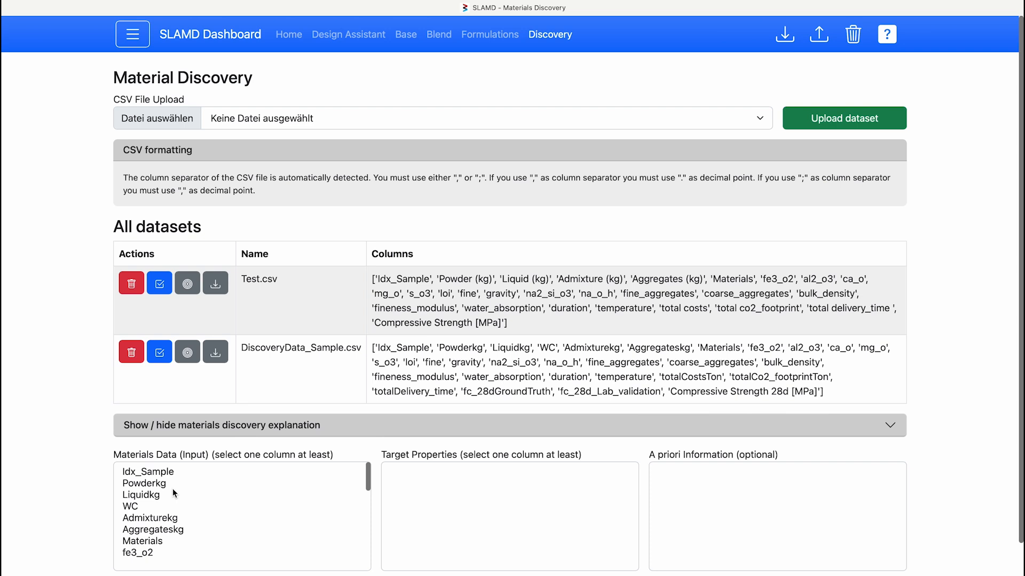
click(173, 490)
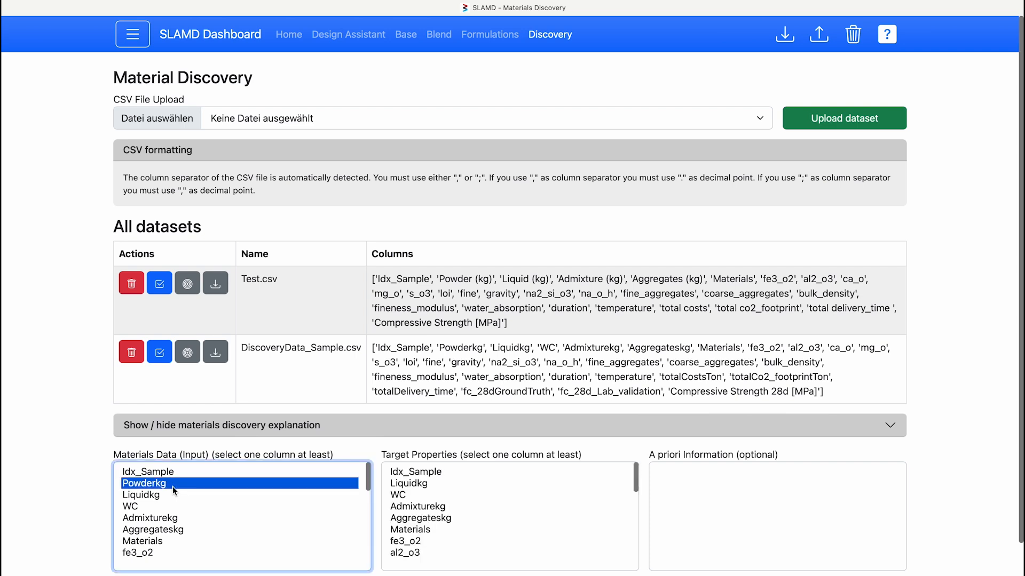
scroll(172, 486, down, 3)
scroll(172, 486, down, 5)
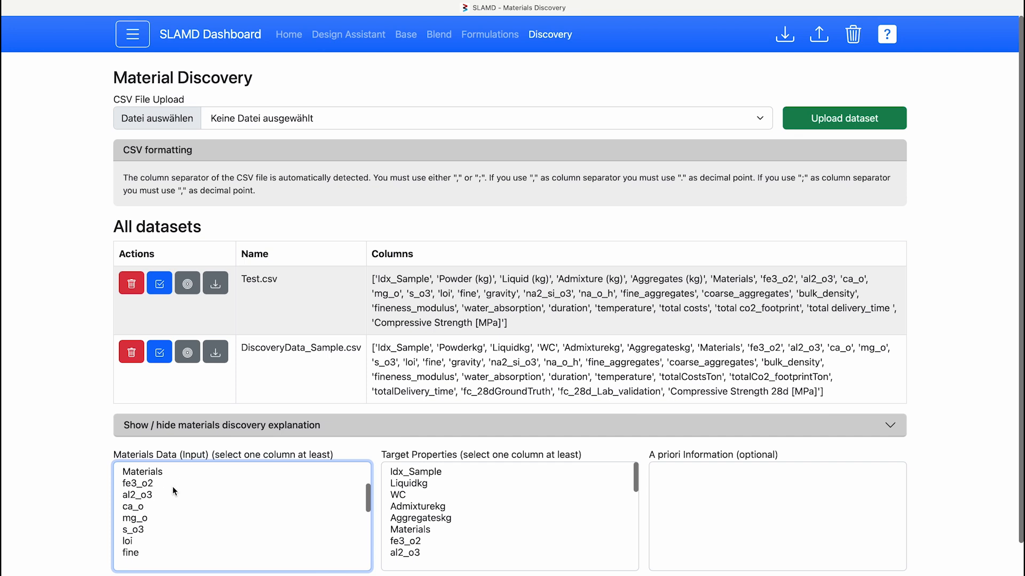
scroll(172, 490, down, 2)
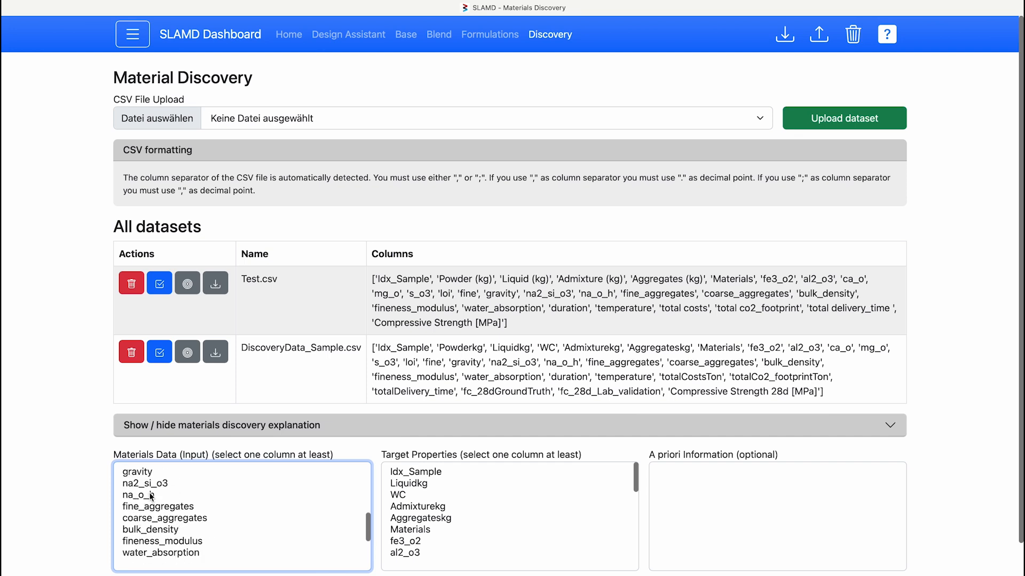
scroll(150, 494, down, 3)
scroll(151, 498, down, 1)
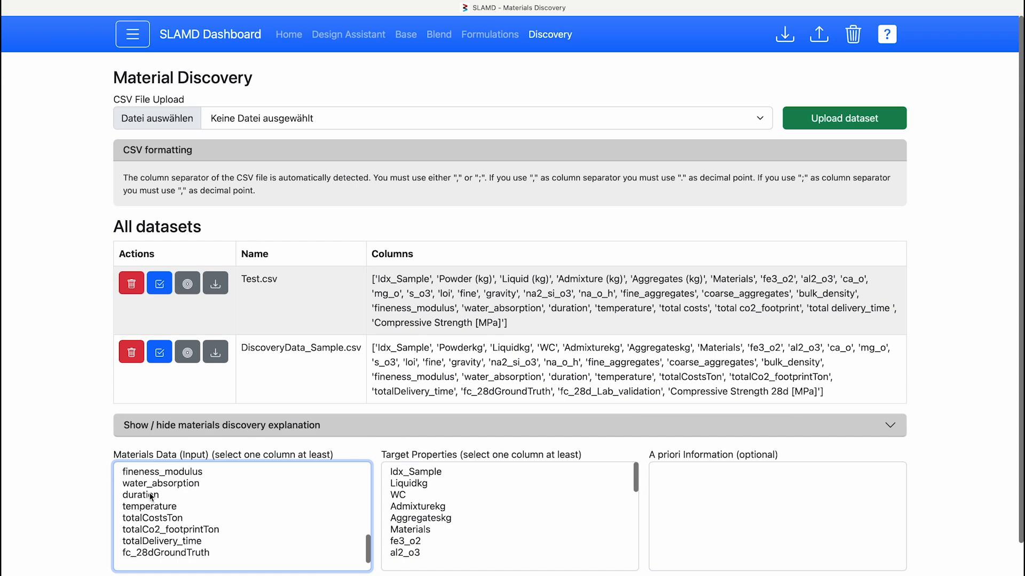
scroll(151, 497, down, 2)
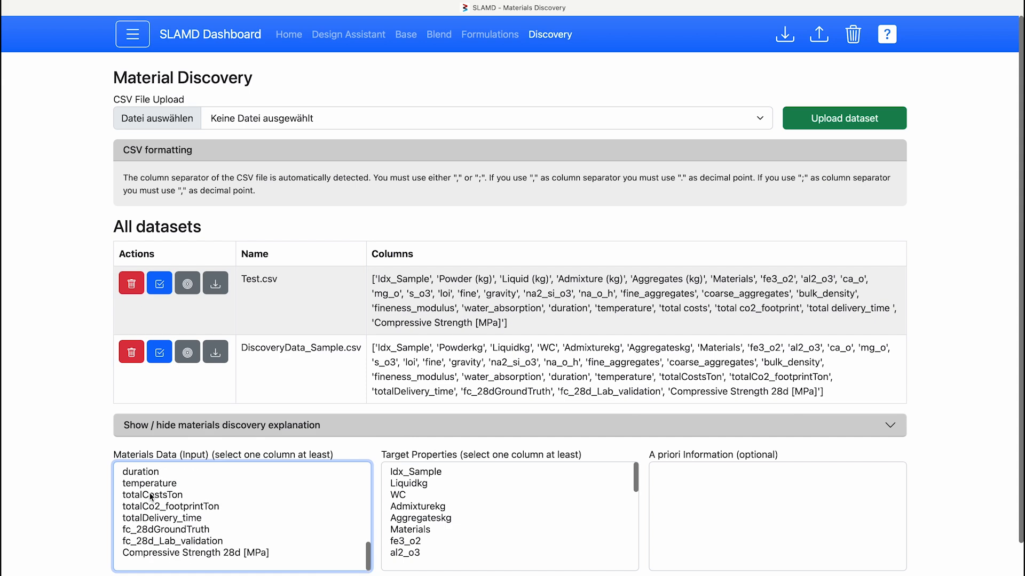
scroll(160, 521, down, 1)
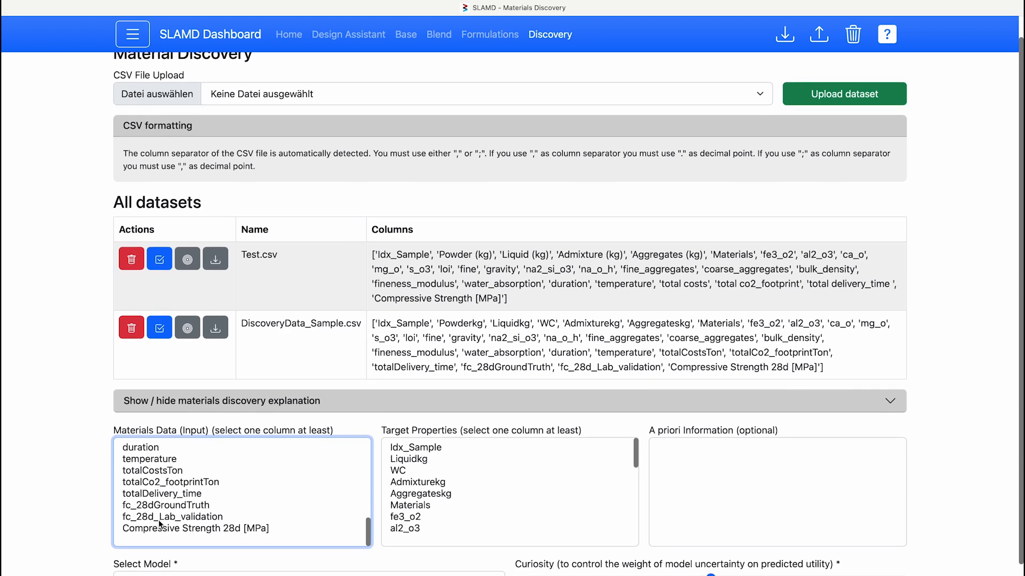
drag(150, 447, 151, 462)
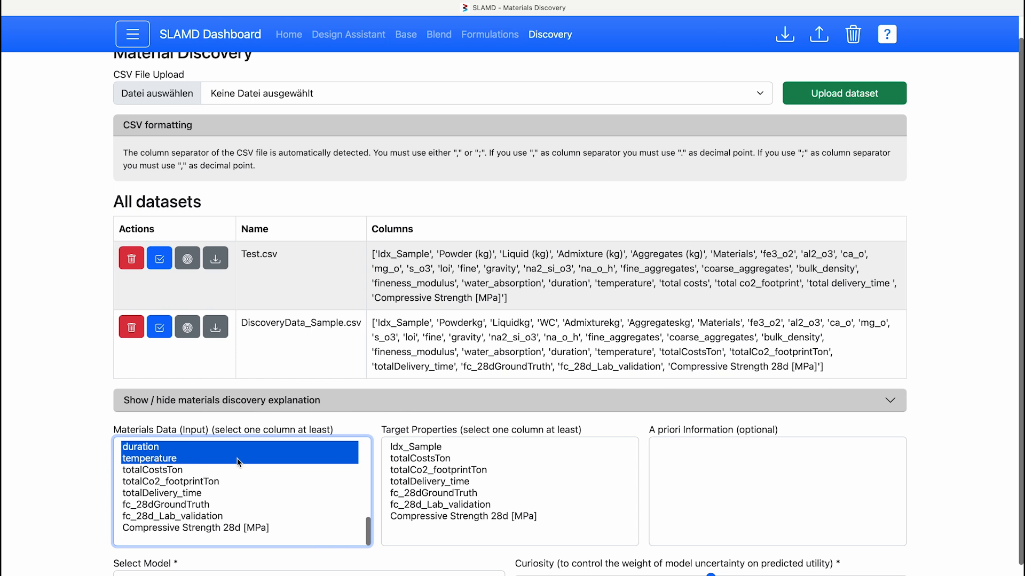
key(shift+Up)
key(shift+Up)
key(shift+Up)
key(shift+Up)
key(shift+Up)
key(shift+Up)
key(shift+Up)
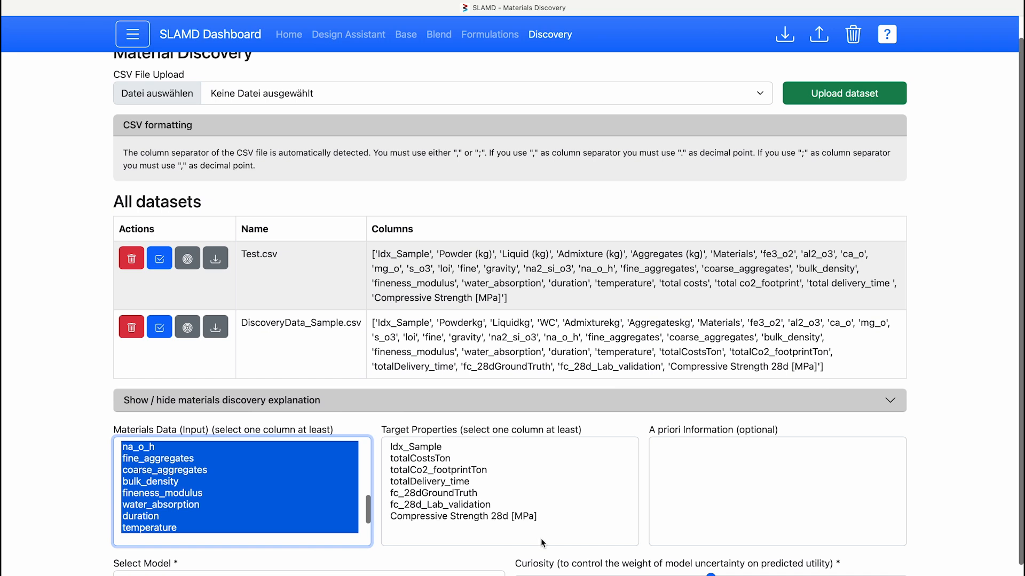
Step: Choose fc_28d_Lab_validation as the target property and run the experiment
click(447, 505)
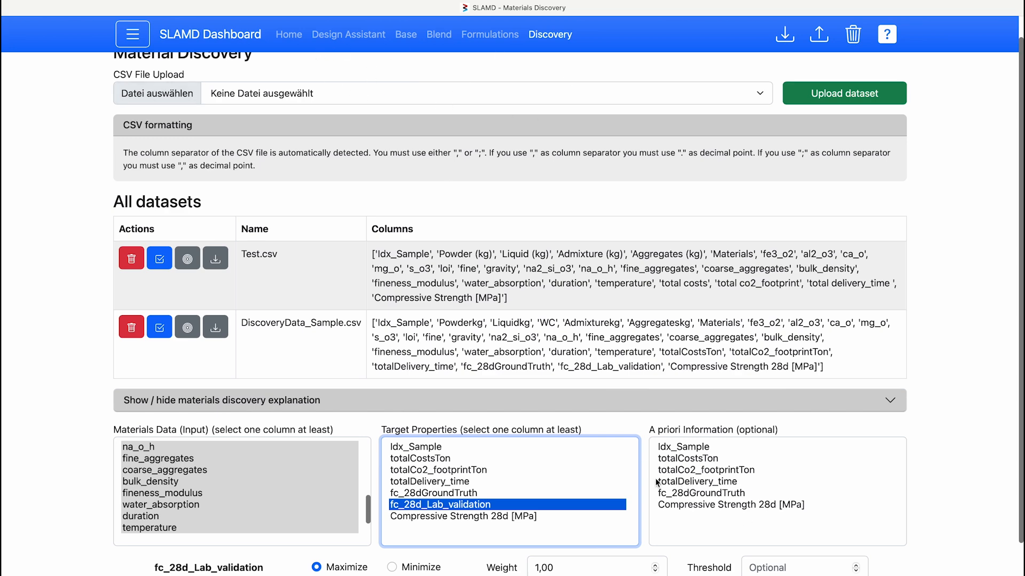
scroll(658, 481, down, 1)
scroll(656, 482, down, 3)
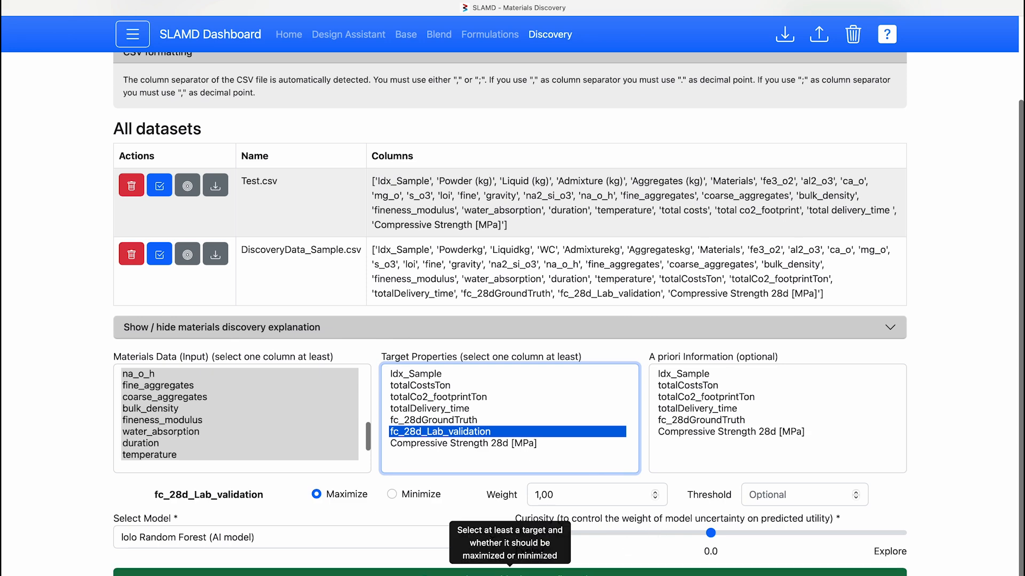
click(534, 573)
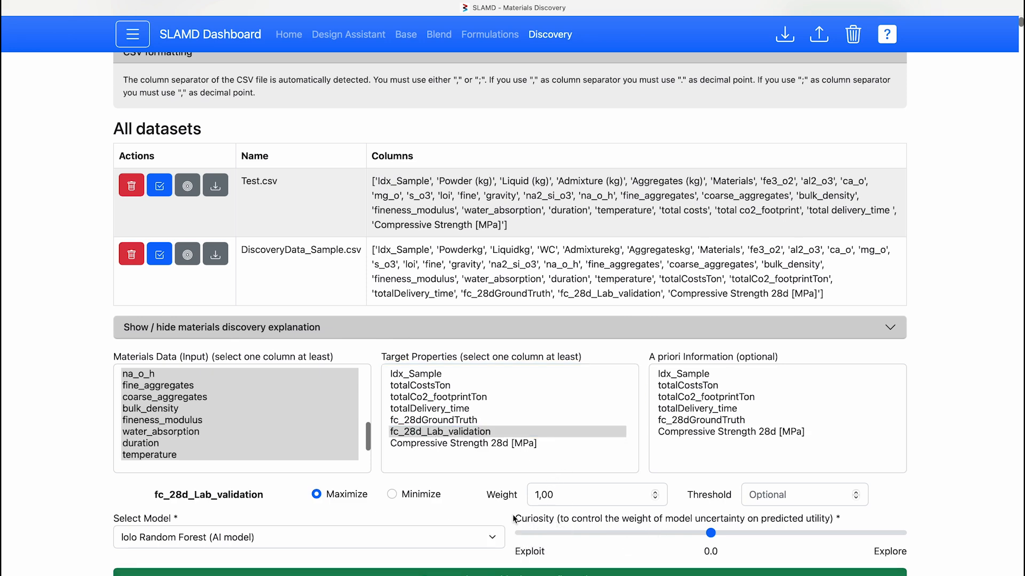
Step: Examine the scatter plot of target properties, including the highest-utility candidates and their uncertainty bars
scroll(513, 519, down, 10)
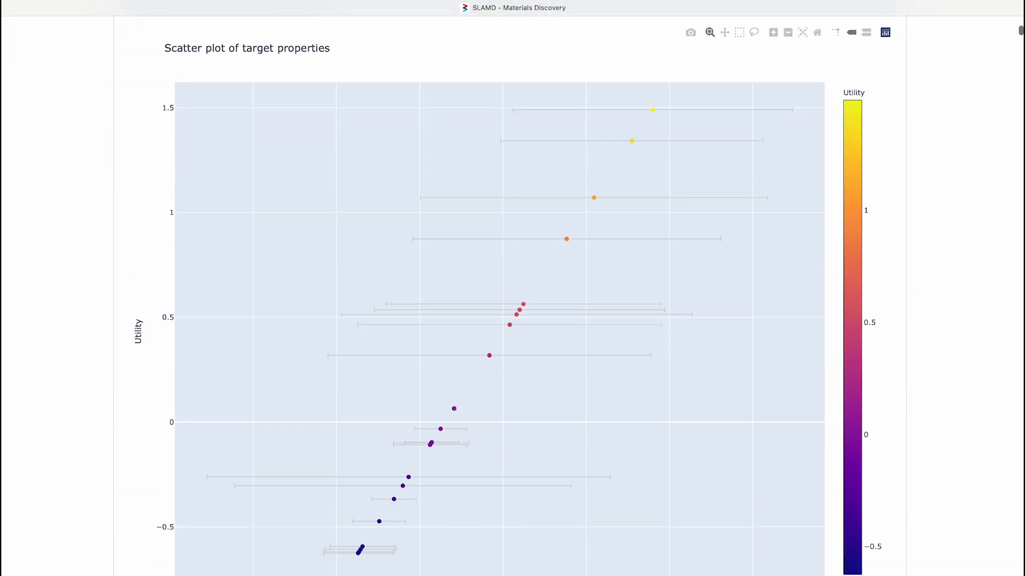
scroll(308, 568, down, 1)
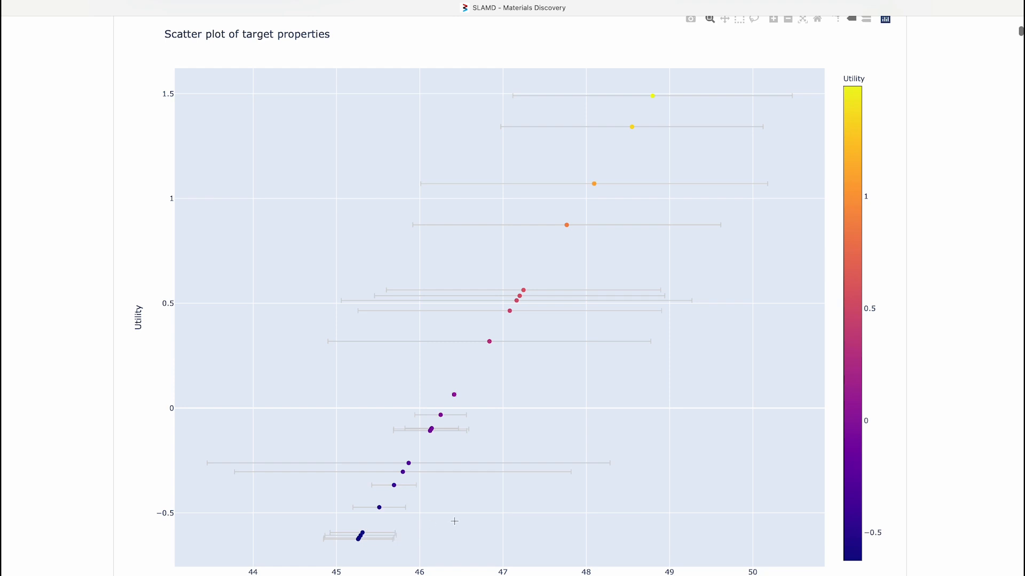
scroll(455, 522, up, 5)
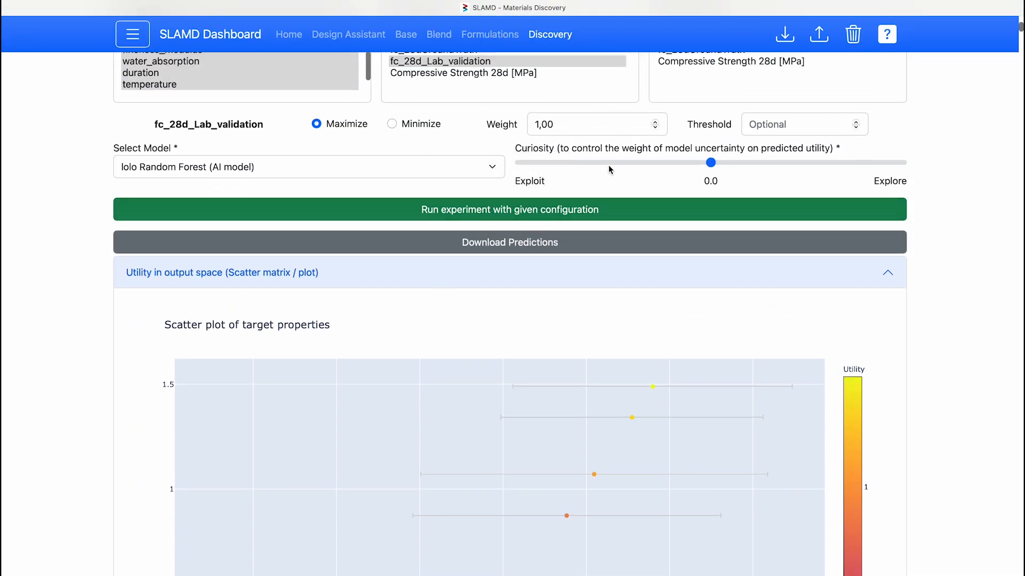
scroll(424, 405, down, 5)
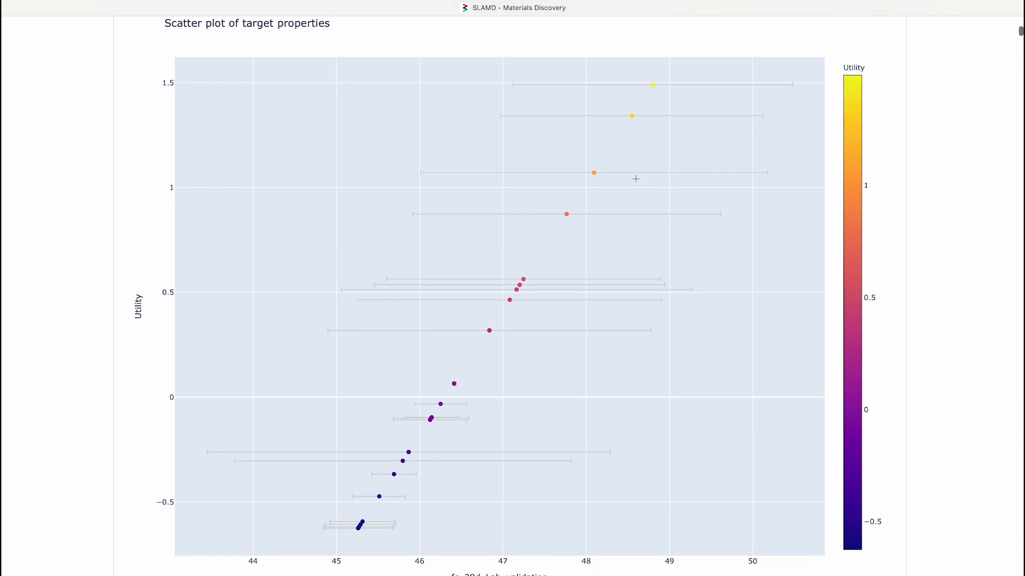
mouse_move(640, 81)
scroll(660, 76, down, 2)
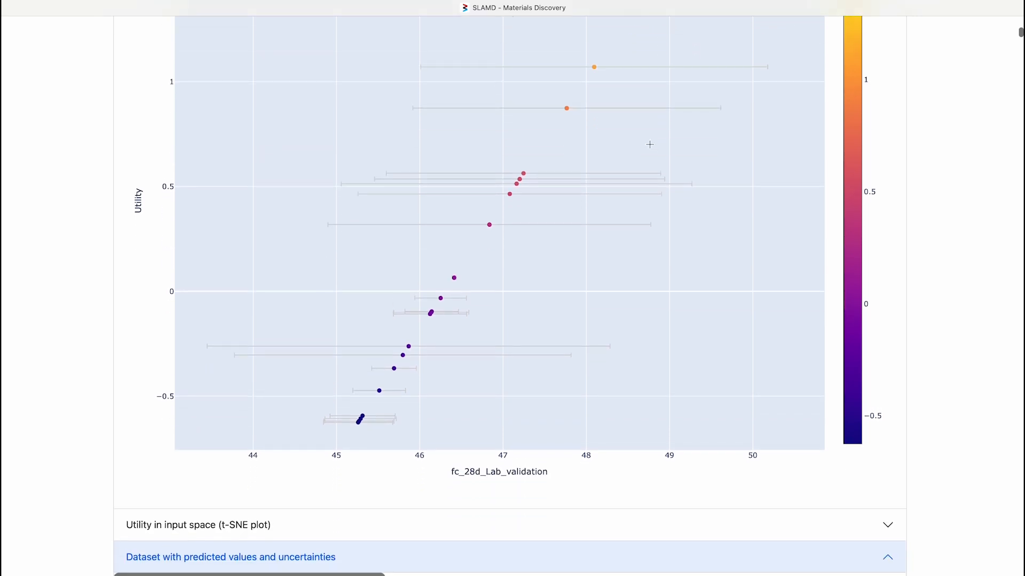
scroll(651, 147, up, 4)
mouse_move(650, 184)
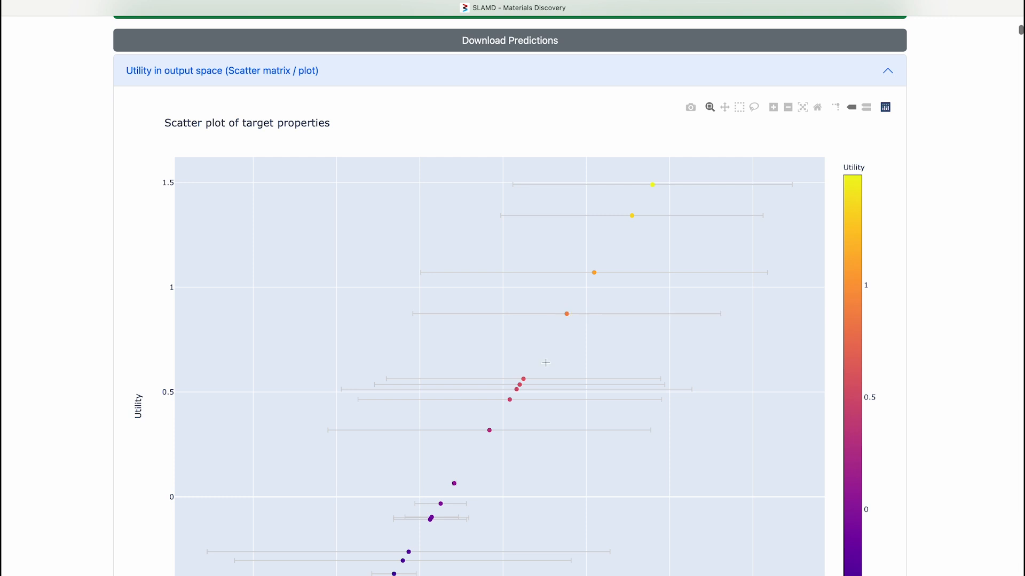
Step: Set the fc_28d_Lab_validation threshold to 47 and rerun the experiment
scroll(545, 363, up, 8)
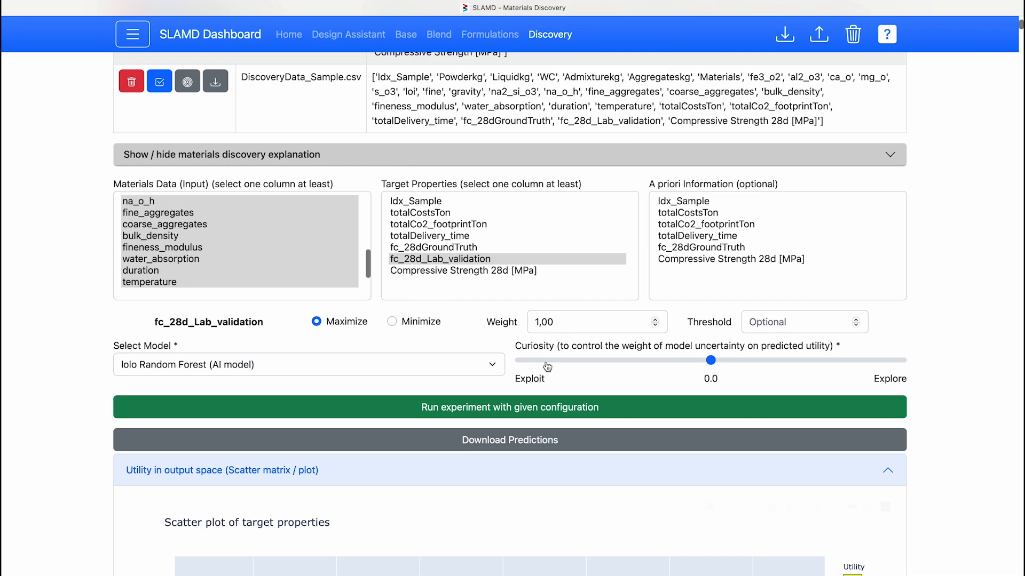
click(769, 322)
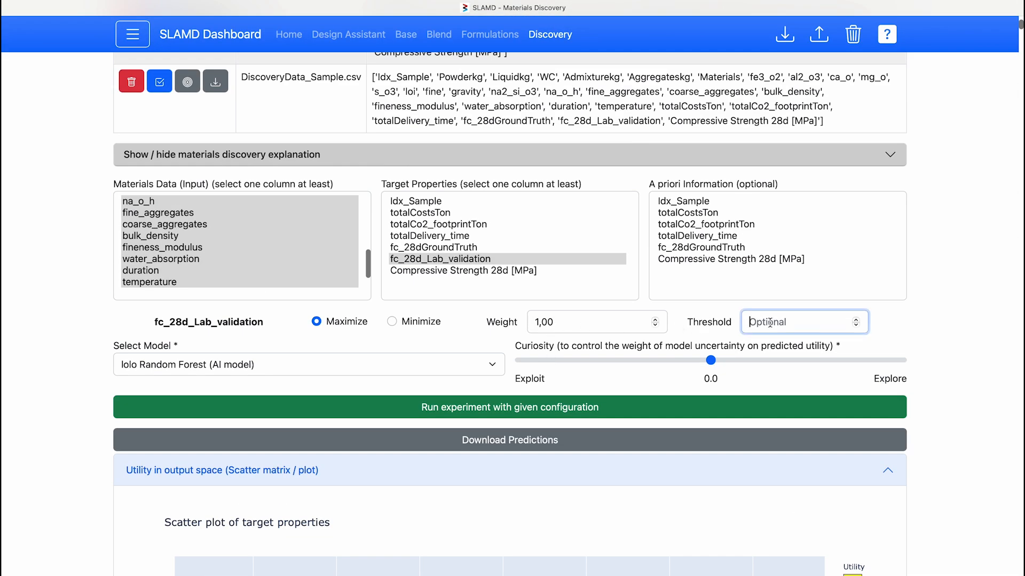
text(47)
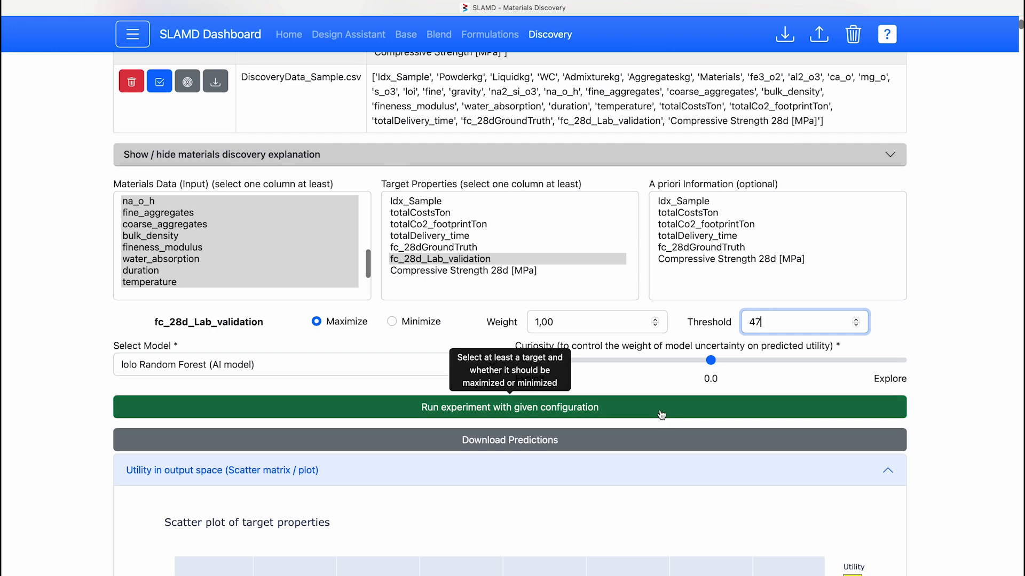
click(661, 415)
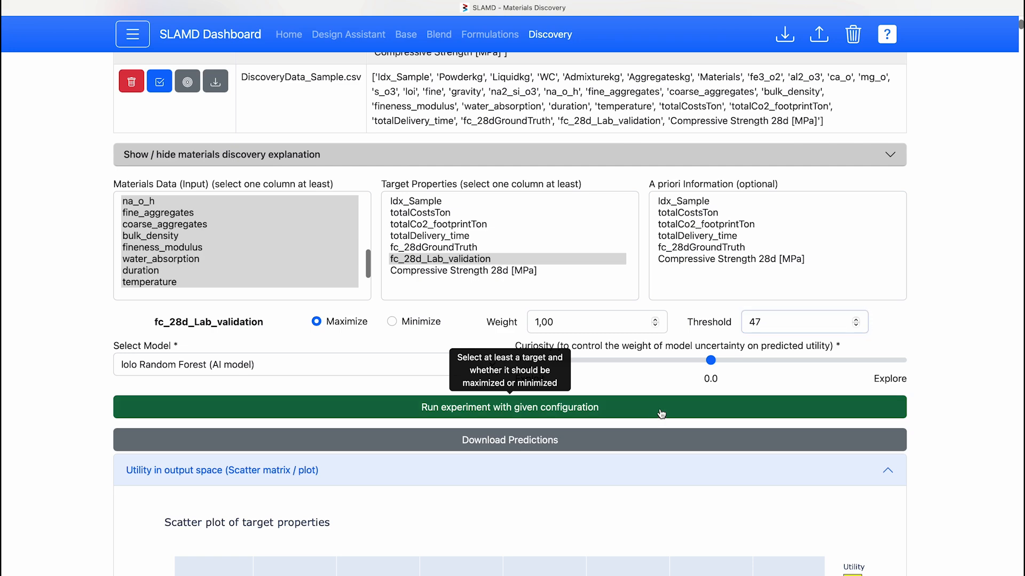
scroll(661, 521, down, 10)
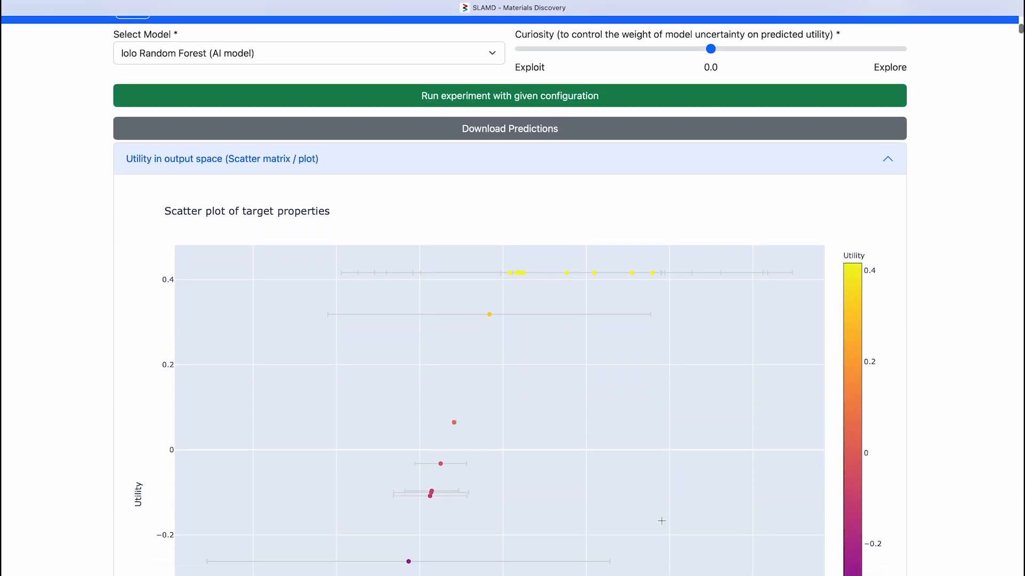
scroll(661, 521, down, 3)
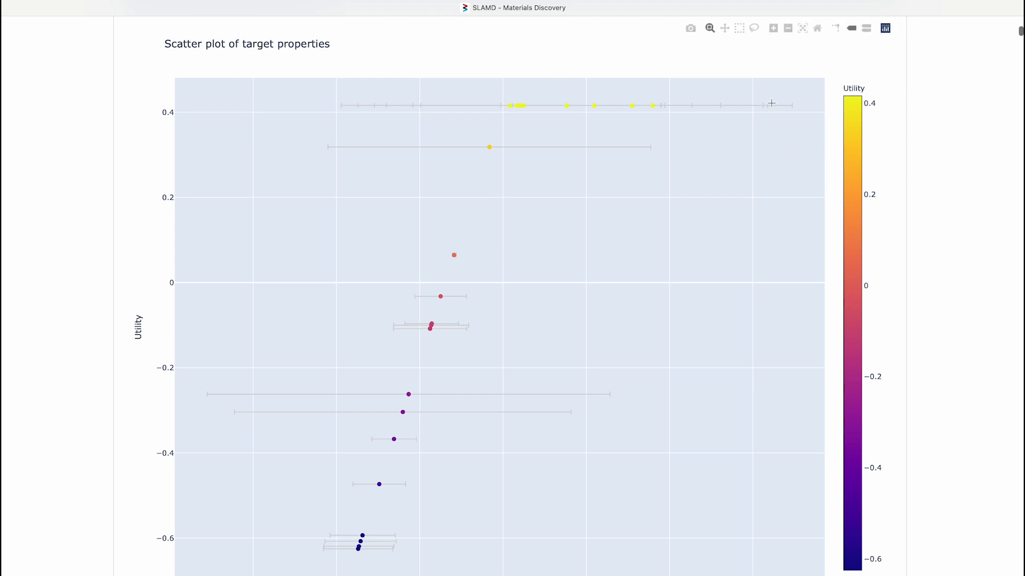
Step: Add totalCo2_footprintTon as a priori information for the experiment
scroll(757, 124, up, 6)
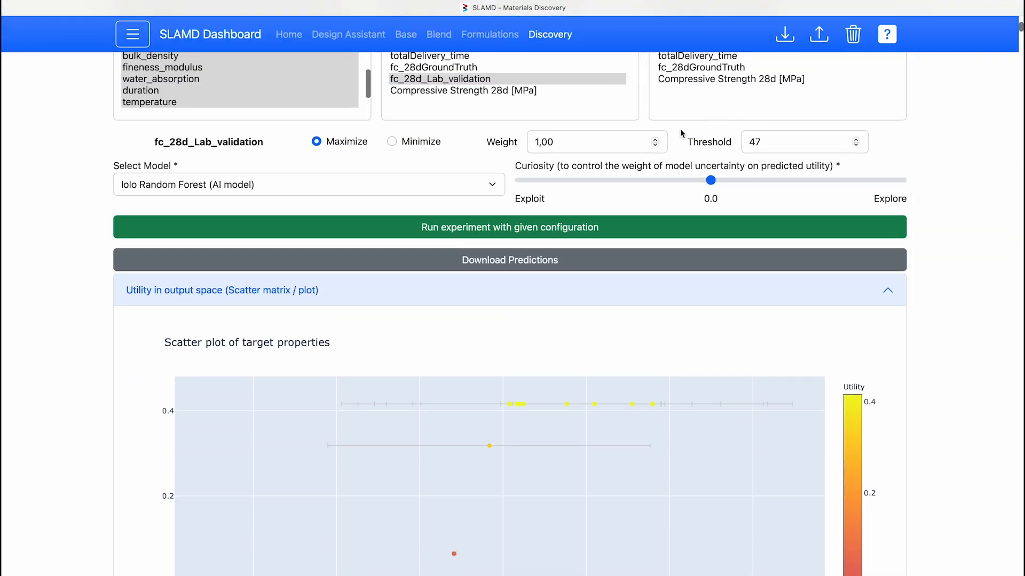
scroll(680, 129, up, 1)
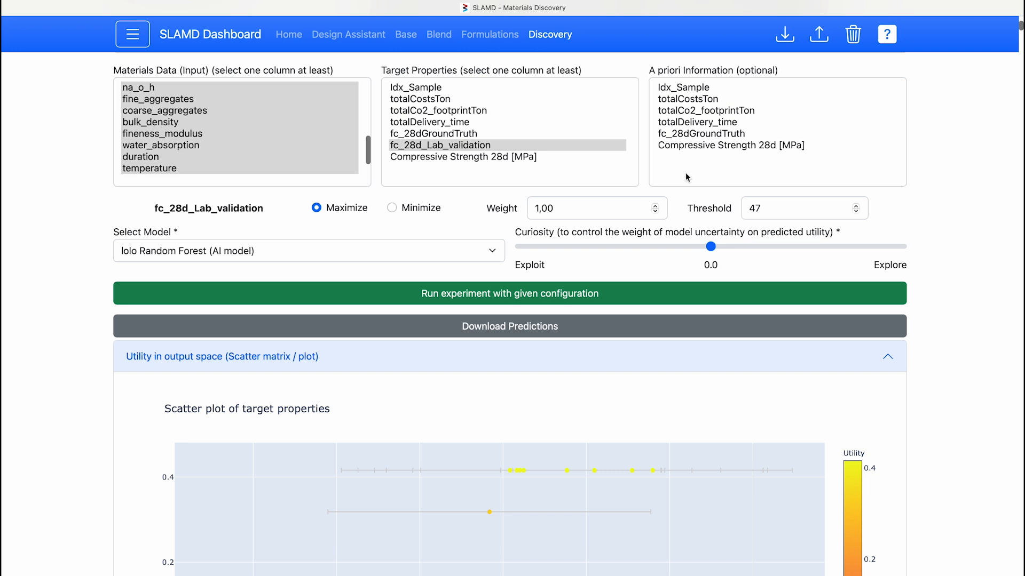
click(671, 110)
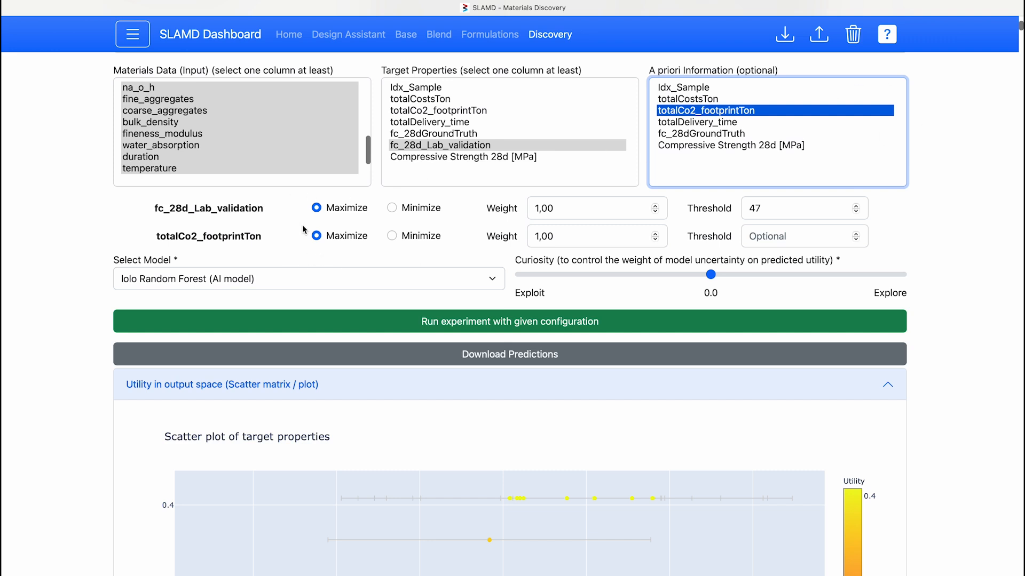
Step: Clear the fc_28d_Lab_validation threshold, set totalCo2_footprintTon to Minimize, and rerun the experiment to view the scatter matrix
click(772, 205)
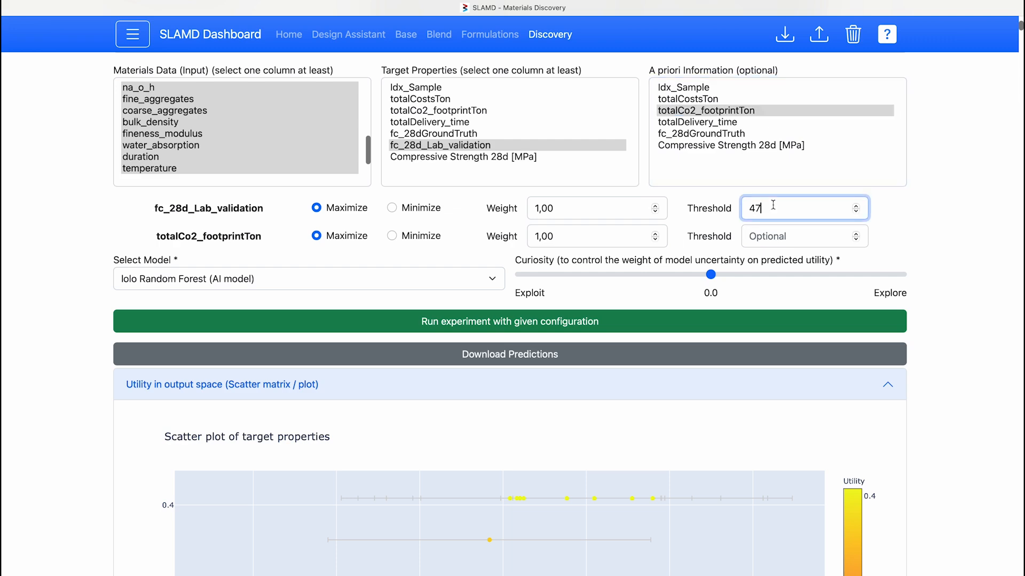
key(BackSpace)
key(BackSpace)
click(396, 236)
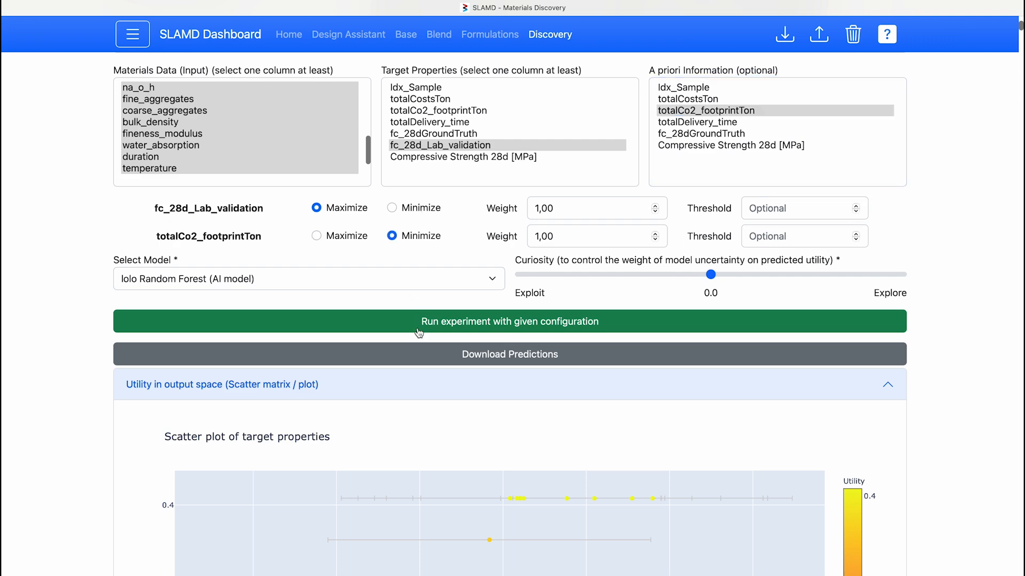
scroll(404, 328, up, 5)
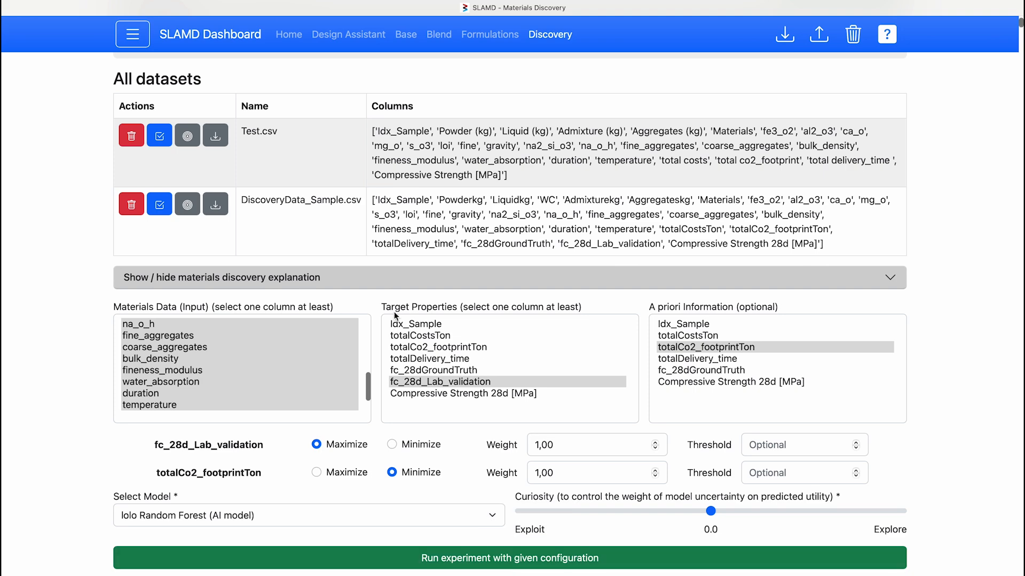
scroll(404, 327, down, 10)
scroll(394, 312, down, 2)
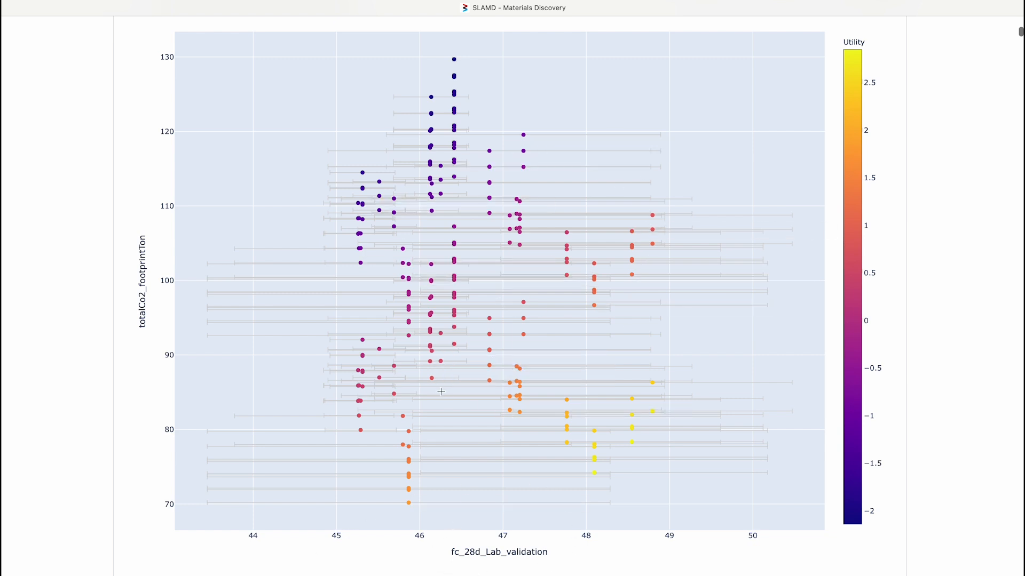
mouse_move(589, 473)
scroll(643, 229, up, 8)
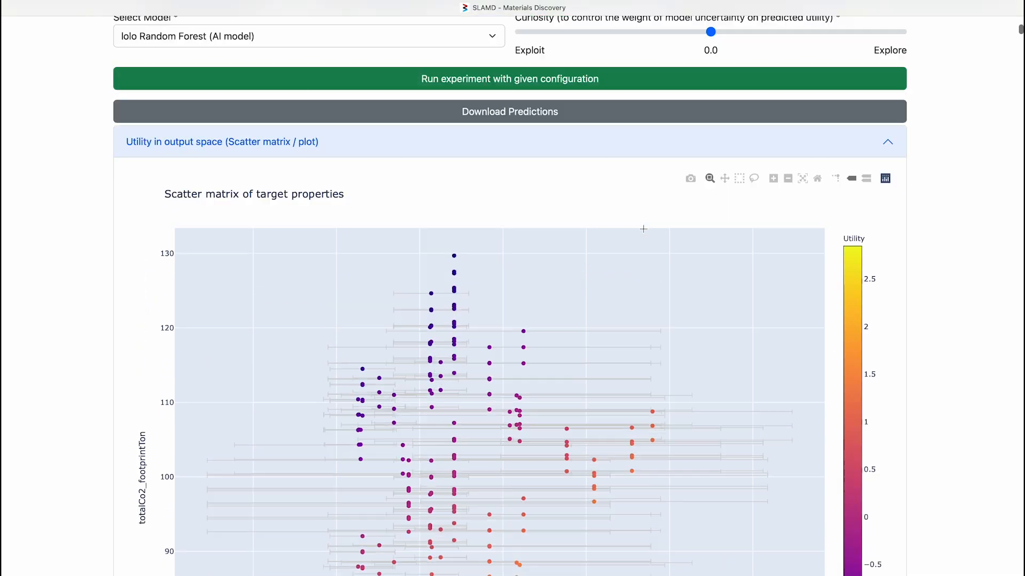
Step: Reselect fc_28d_Lab_validation as the only target, without a priori information, and rerun the experiment
scroll(643, 229, up, 1)
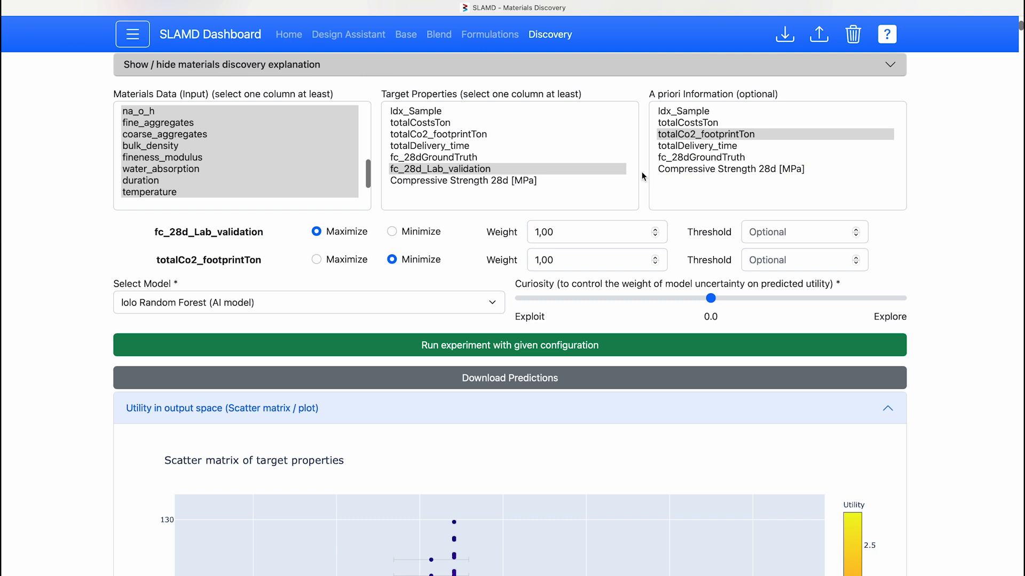
click(613, 161)
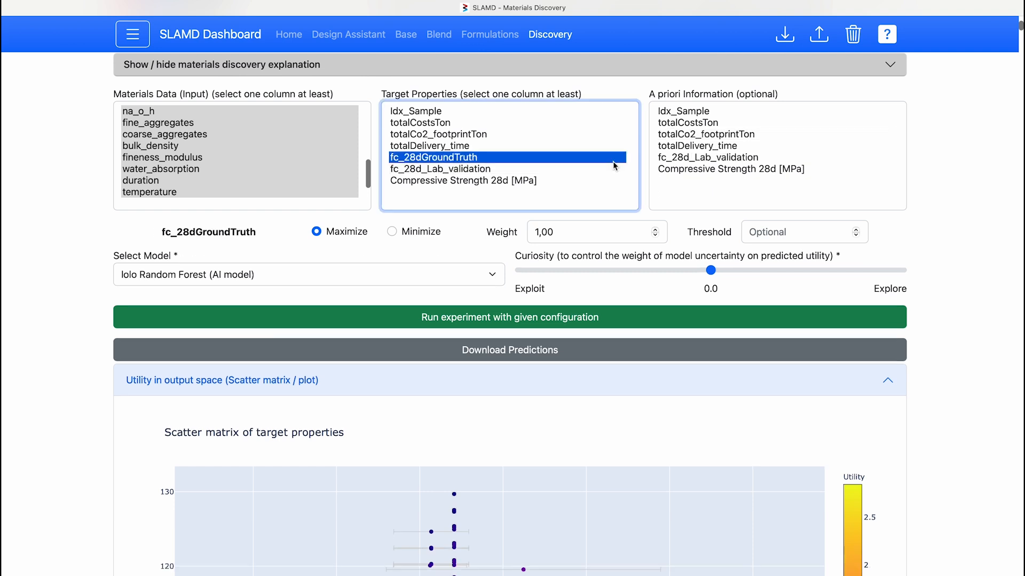
click(593, 173)
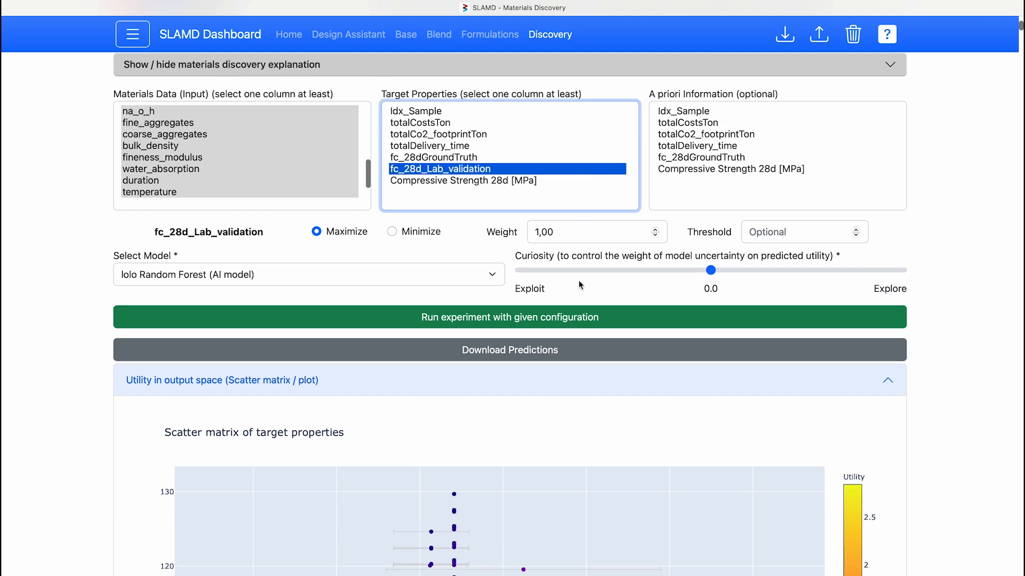
click(633, 318)
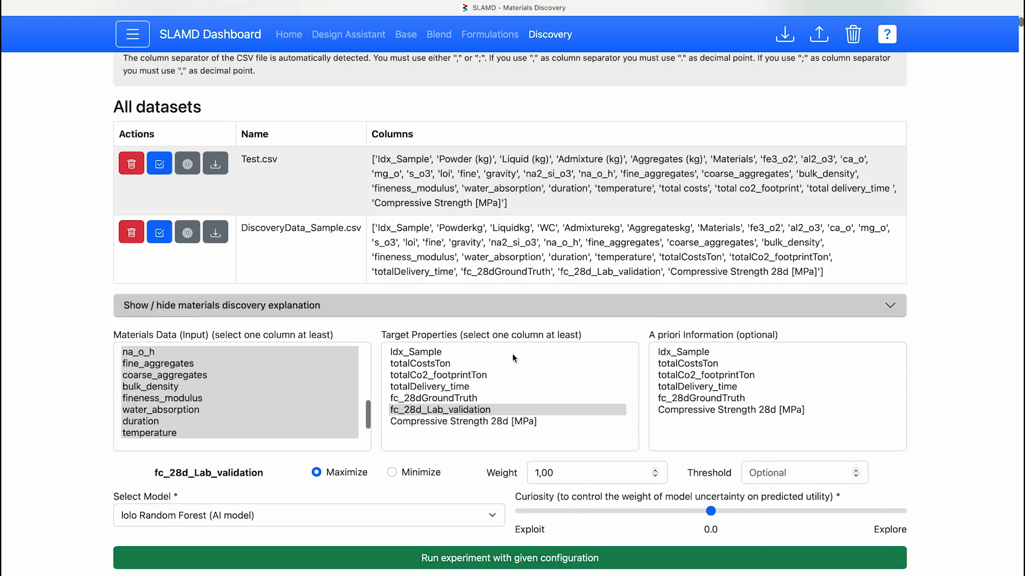
scroll(514, 357, down, 4)
scroll(514, 357, down, 9)
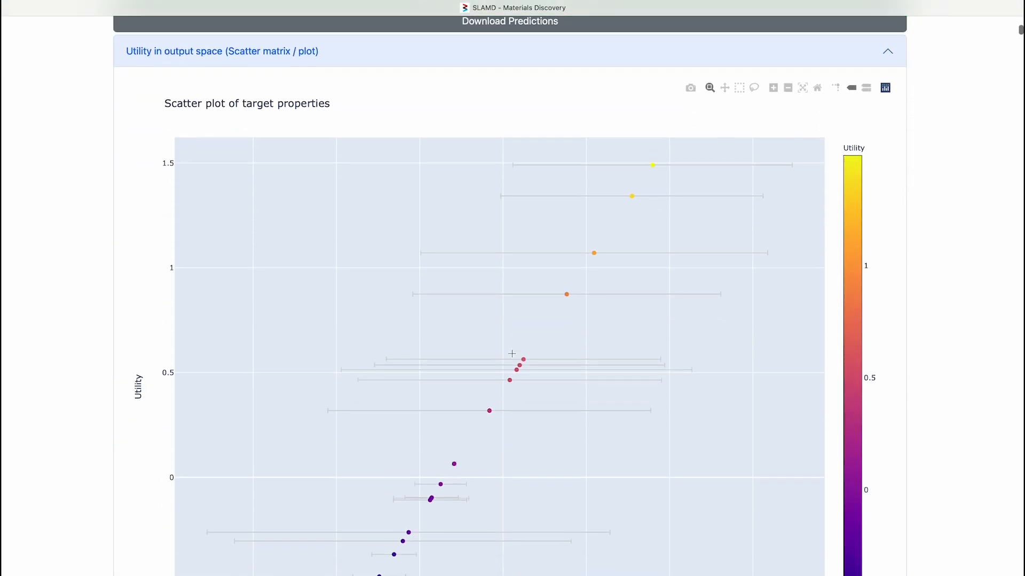
Step: Raise the curiosity to 1 to favour exploration and rerun the experiment
scroll(512, 354, up, 5)
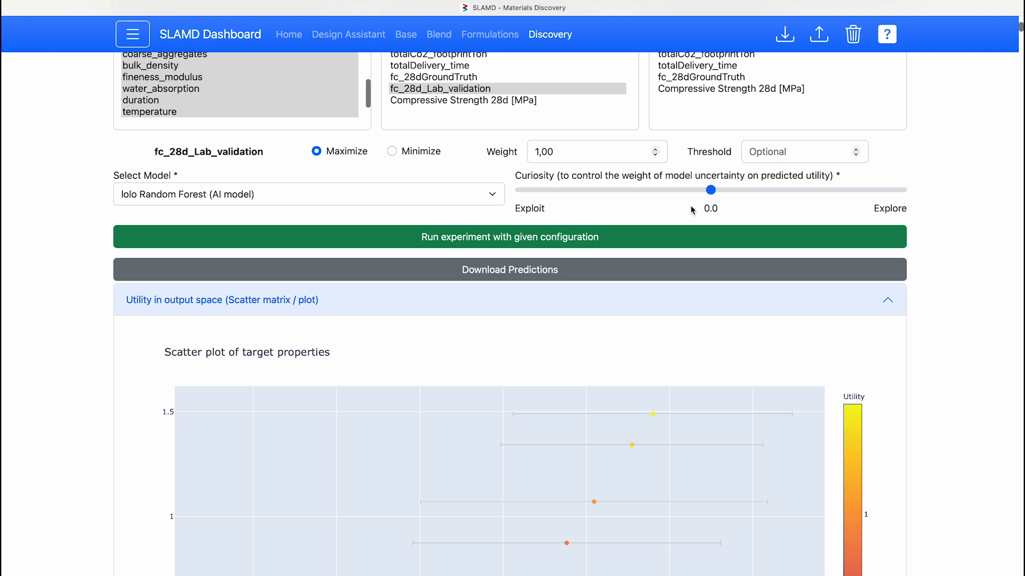
drag(711, 191, 805, 204)
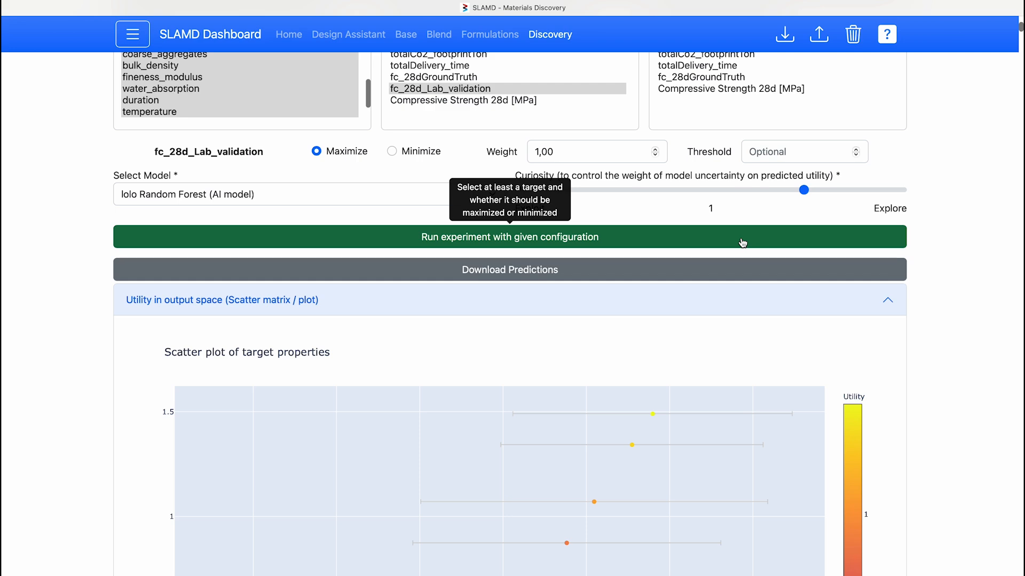
scroll(742, 243, up, 6)
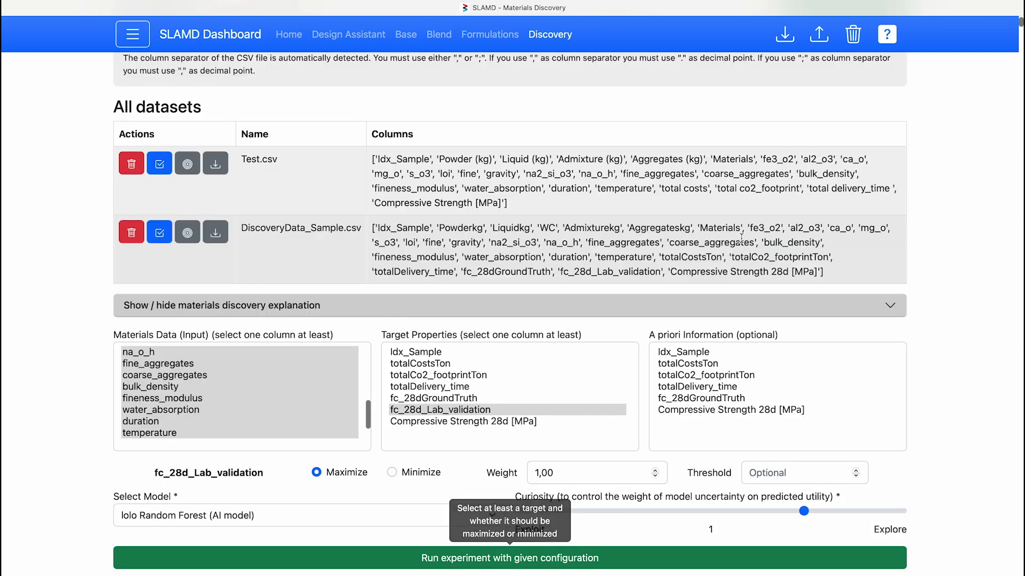
scroll(737, 530, down, 2)
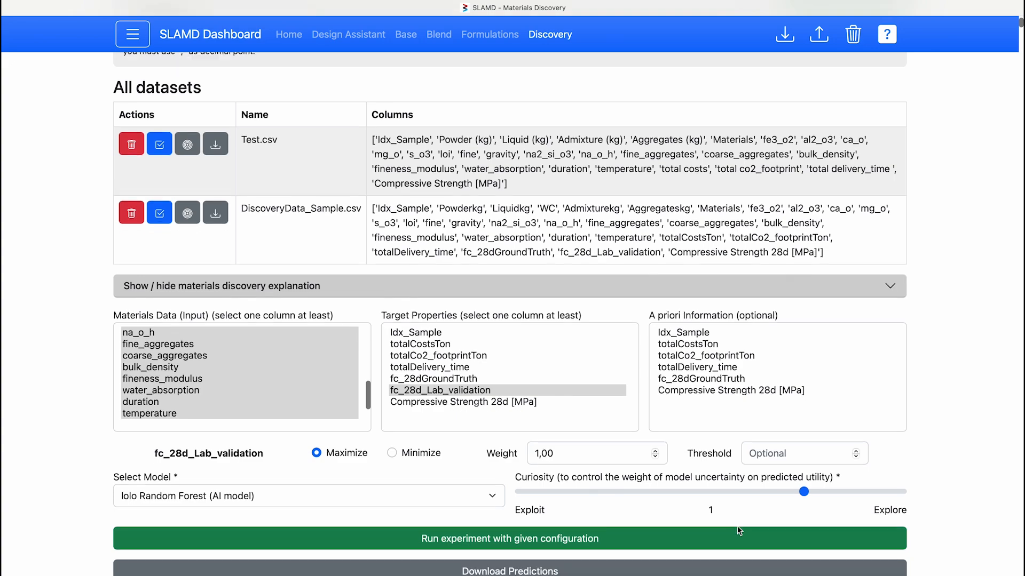
Step: Examine the utility scatter plot with its uncertainty bars and the top-ranked rows in the dataset of predicted values
scroll(736, 512, down, 8)
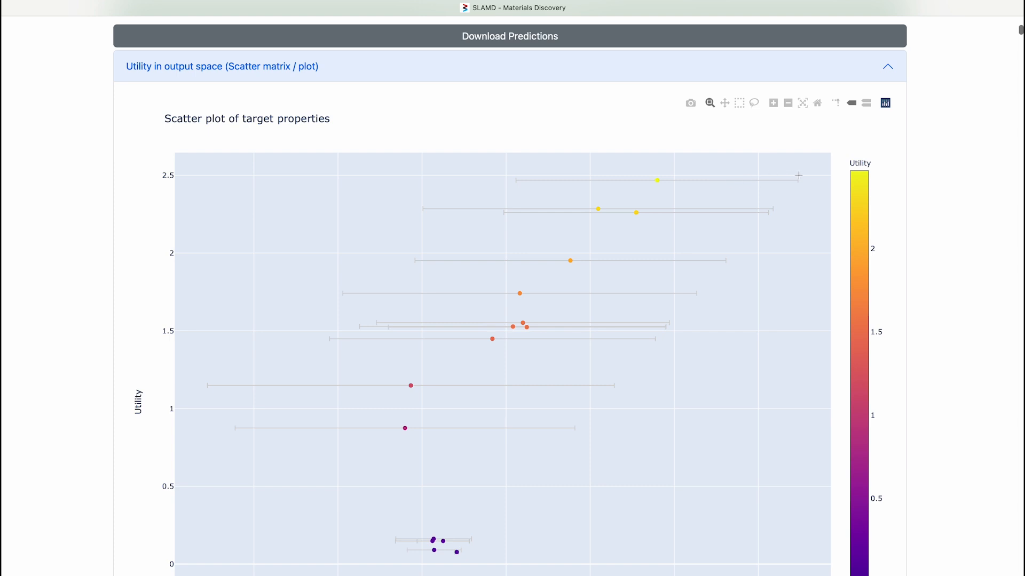
scroll(693, 241, down, 1)
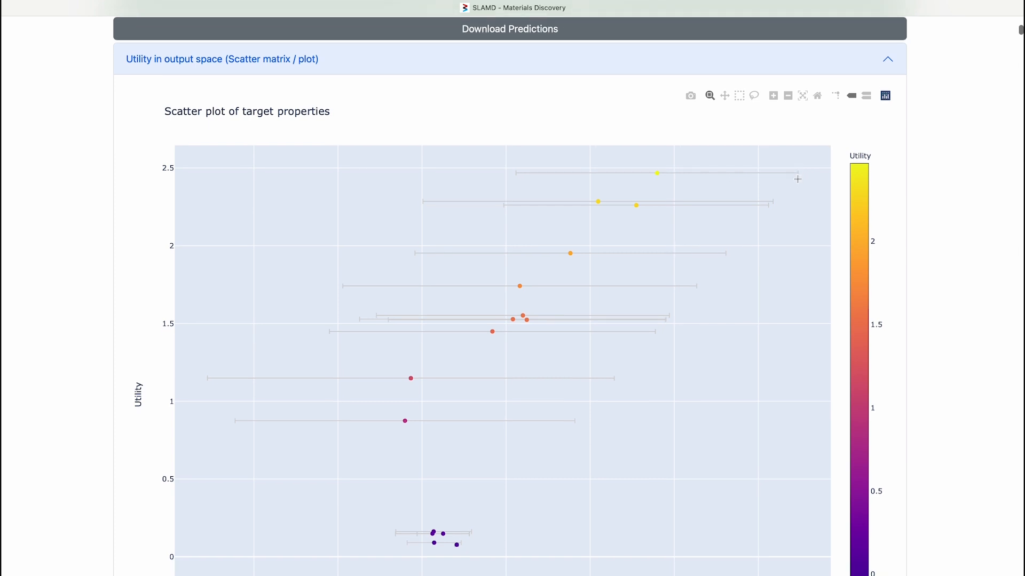
scroll(657, 261, down, 1)
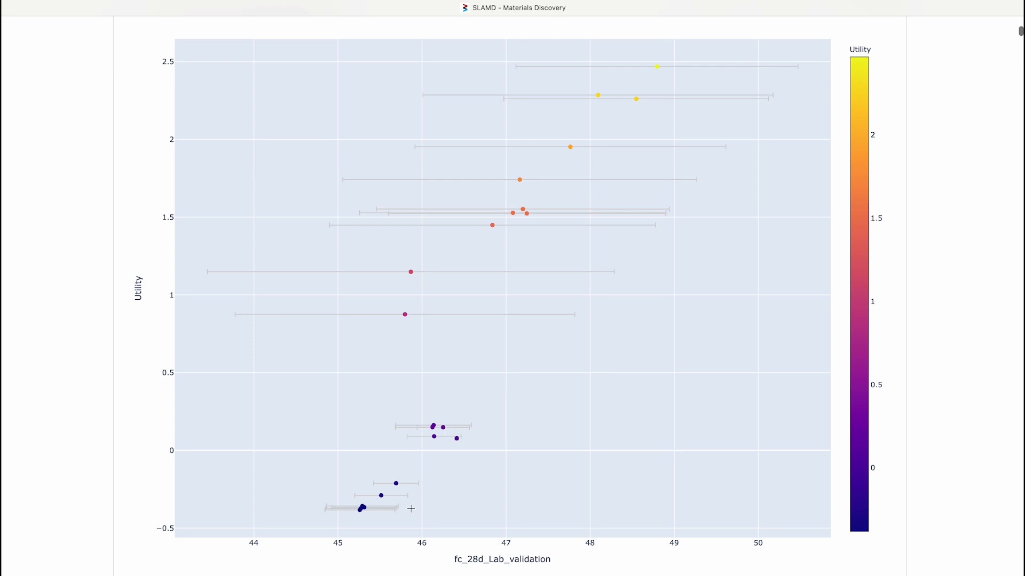
scroll(378, 550, up, 1)
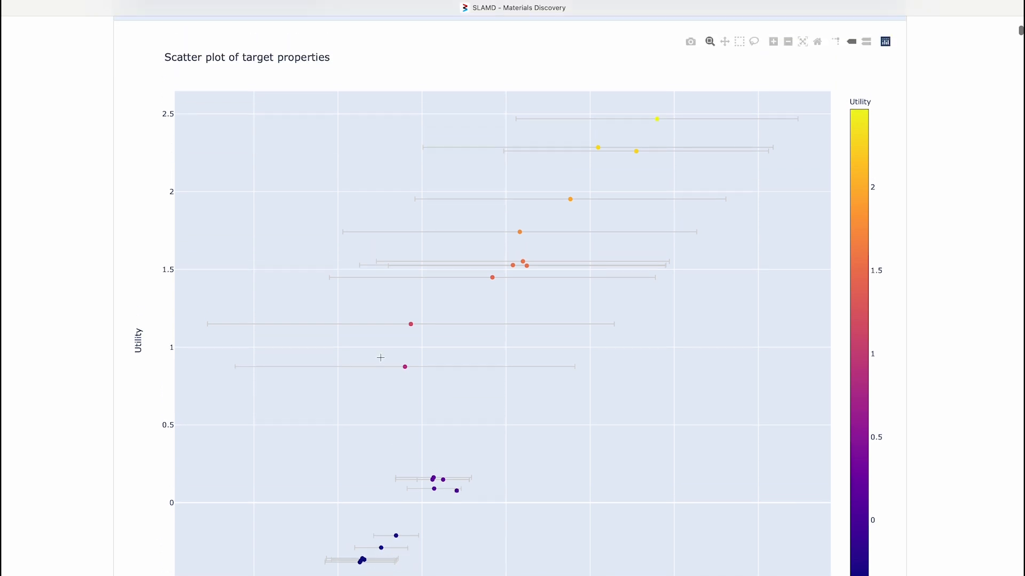
scroll(347, 284, up, 1)
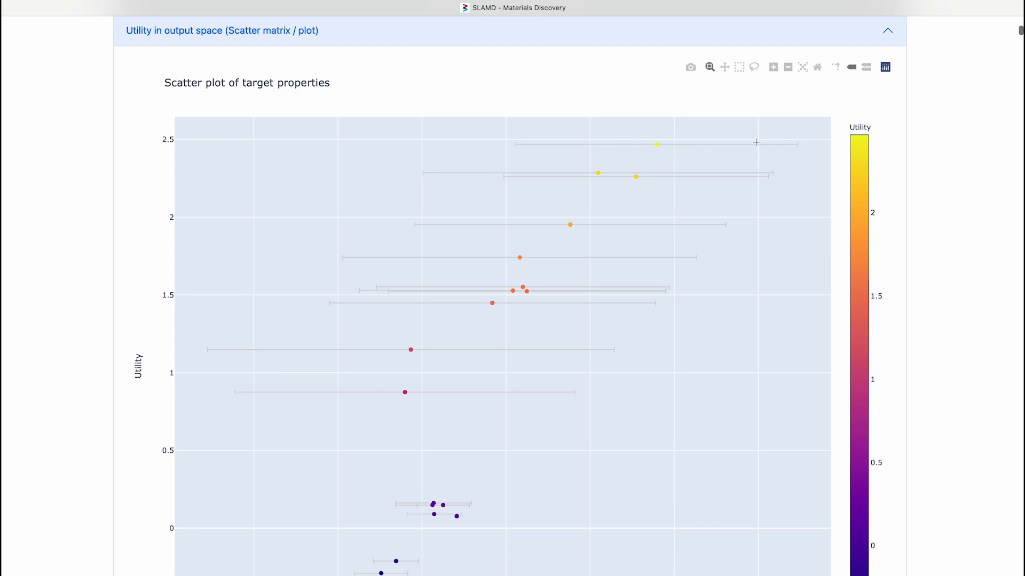
scroll(775, 197, down, 5)
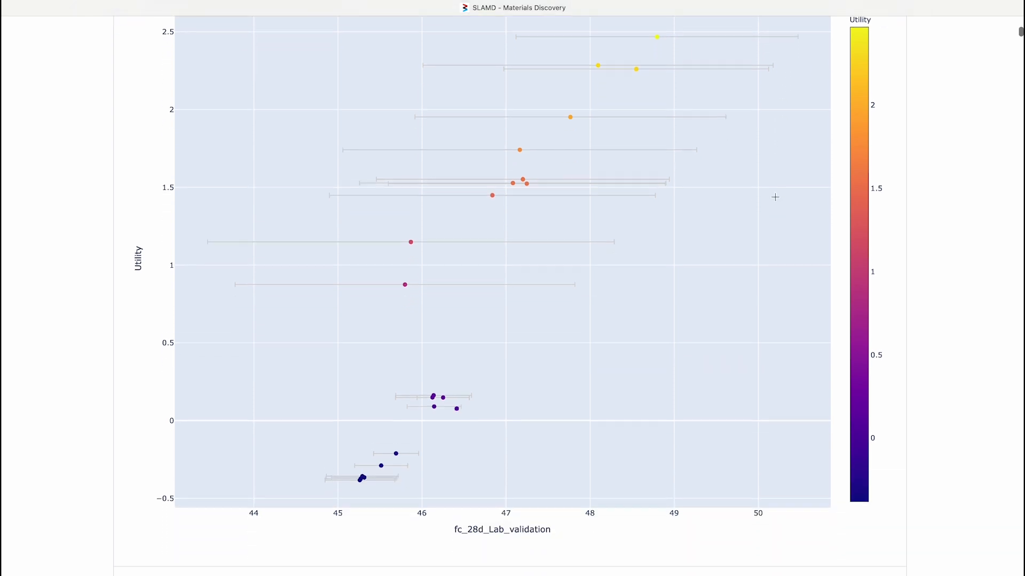
scroll(775, 197, down, 5)
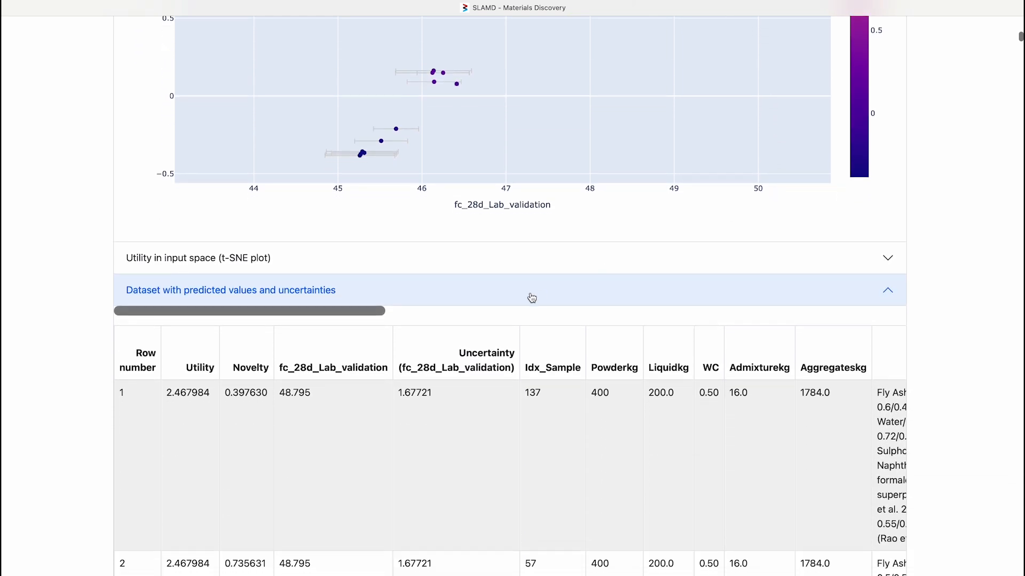
scroll(495, 443, down, 2)
scroll(495, 446, down, 2)
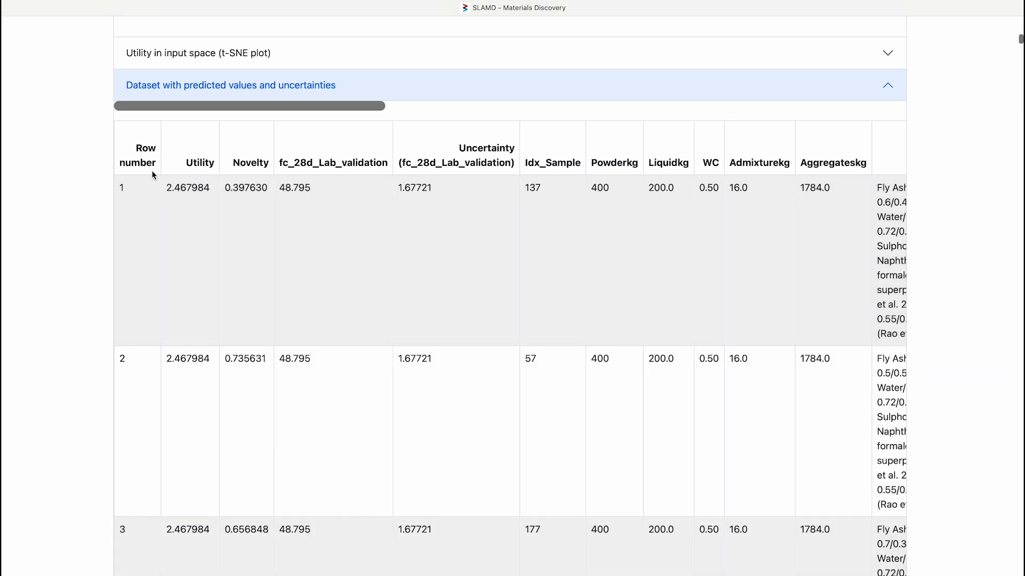
scroll(133, 267, down, 1)
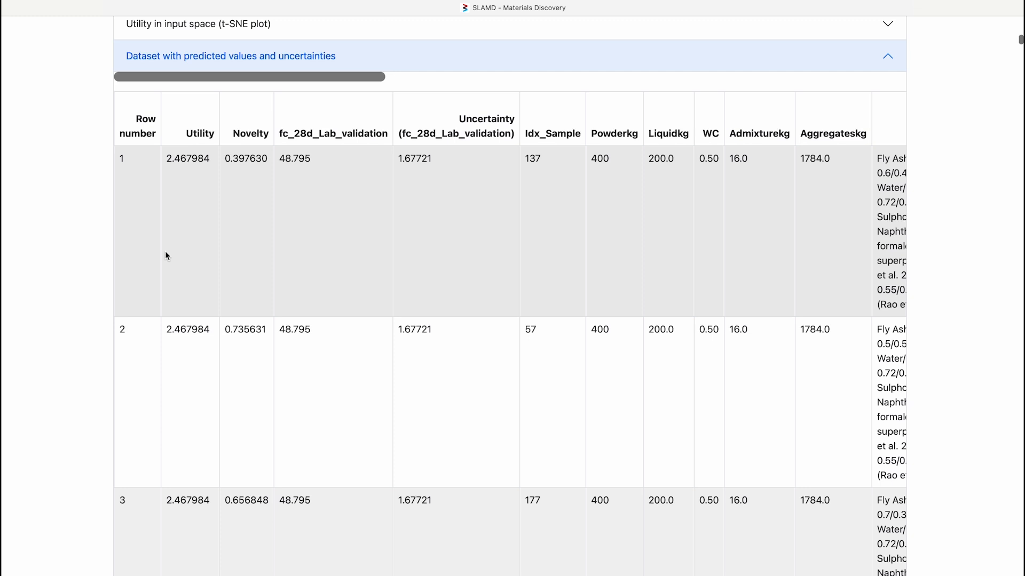
Step: Show the t-SNE plot of utility in input space and inspect the labelled data points
scroll(166, 256, up, 3)
click(271, 115)
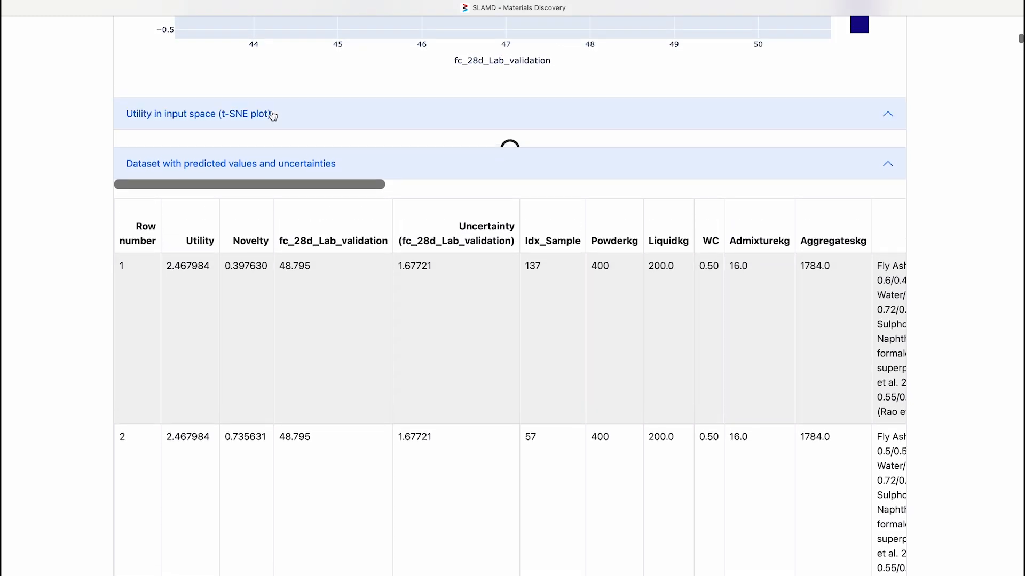
scroll(93, 160, down, 3)
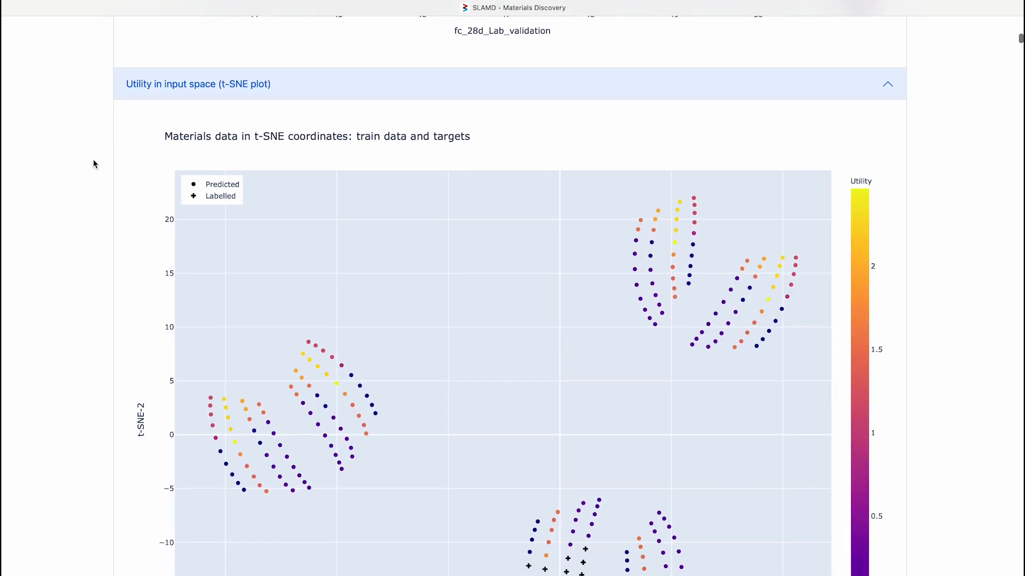
scroll(93, 159, up, 1)
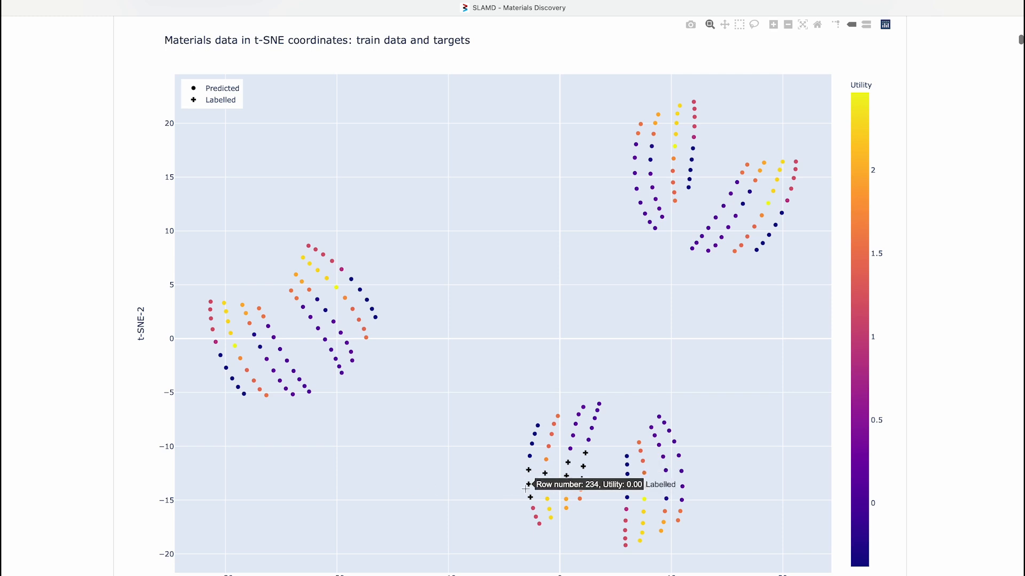
mouse_move(529, 499)
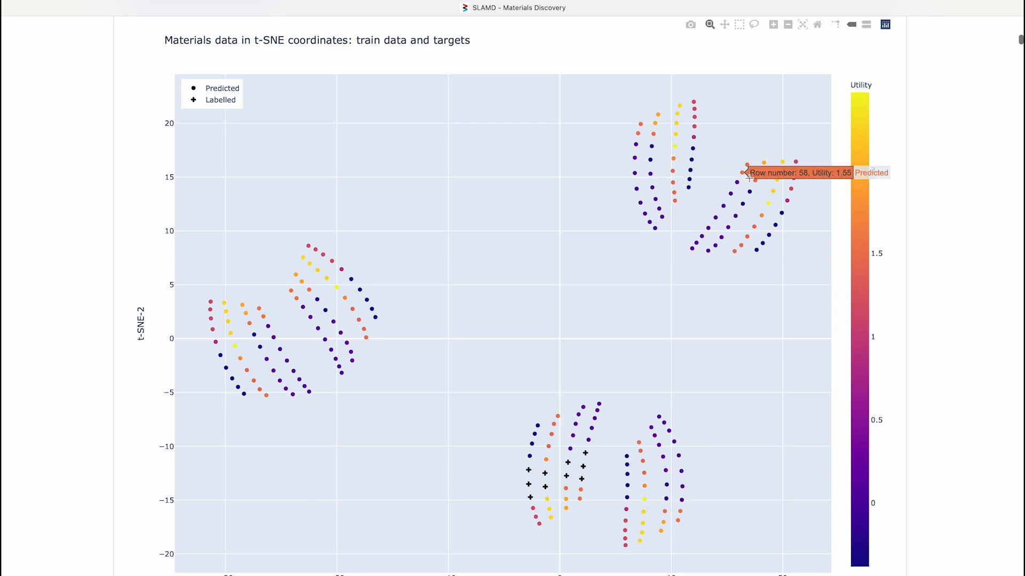
Step: Check the row numbers and utilities of the highest-utility predicted points across the t-SNE clusters against the predicted dataset's novelty values
scroll(597, 227, down, 6)
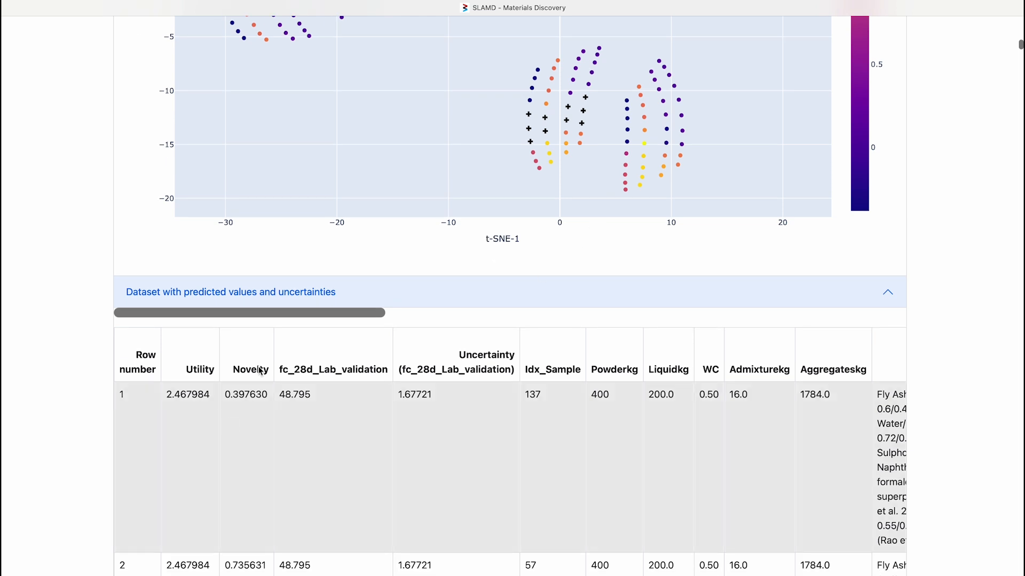
scroll(437, 362, up, 5)
scroll(437, 363, up, 1)
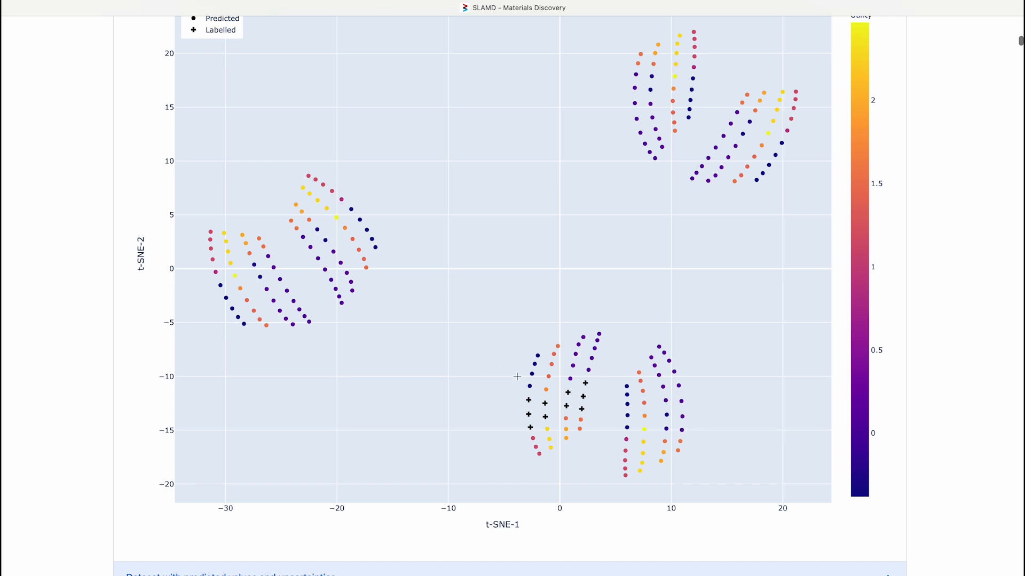
mouse_move(647, 429)
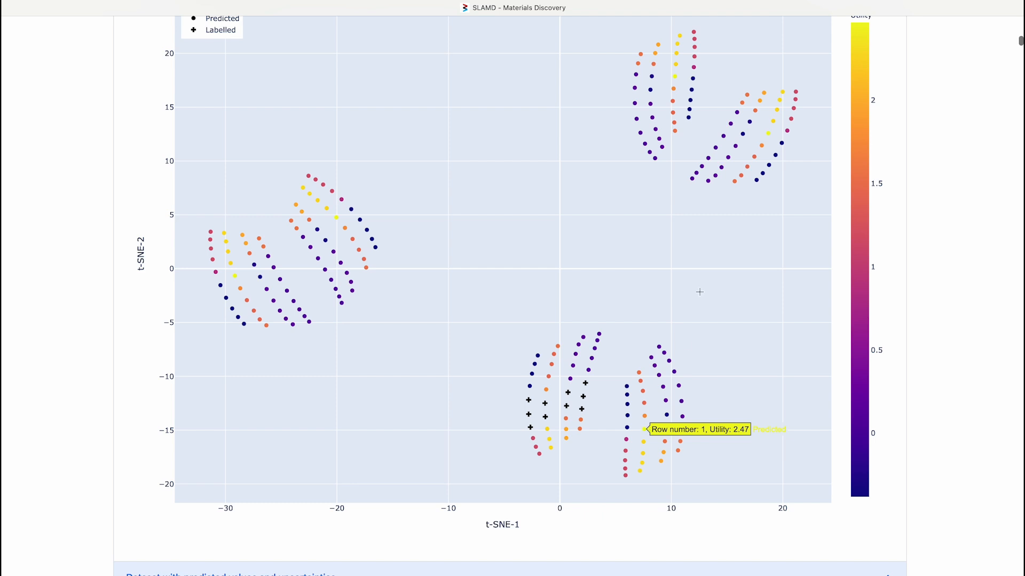
mouse_move(772, 133)
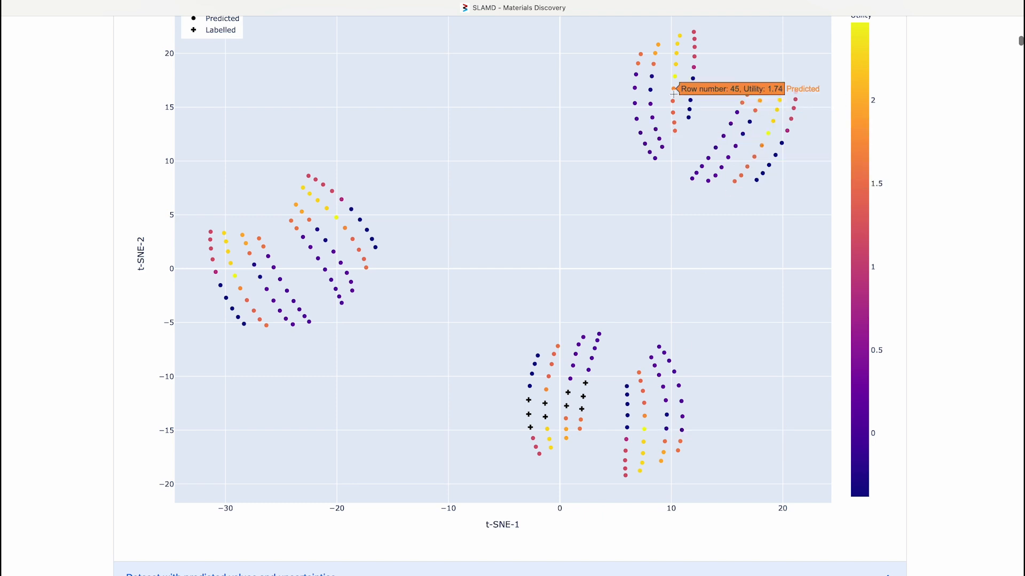
mouse_move(675, 78)
mouse_move(336, 216)
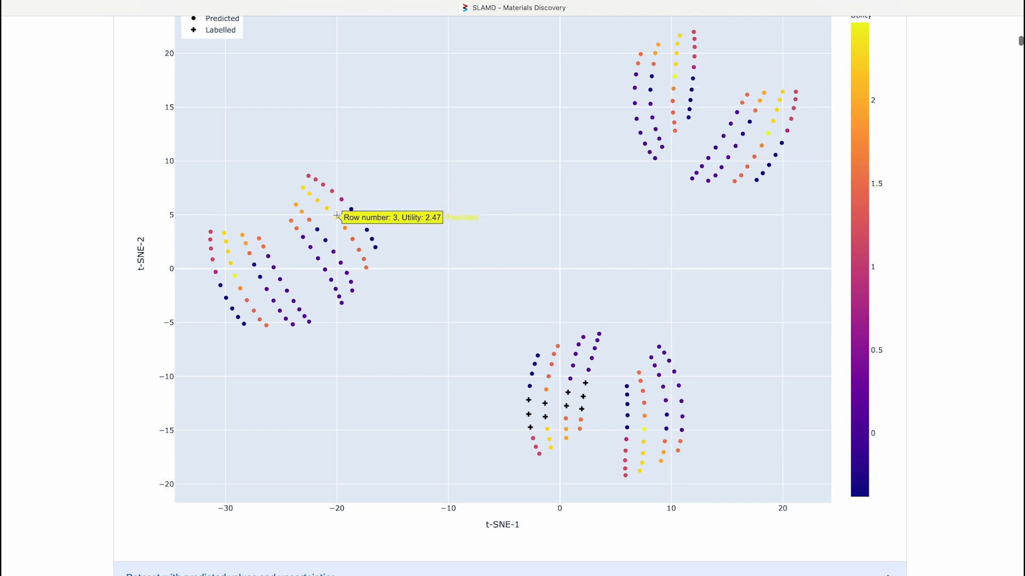
mouse_move(238, 274)
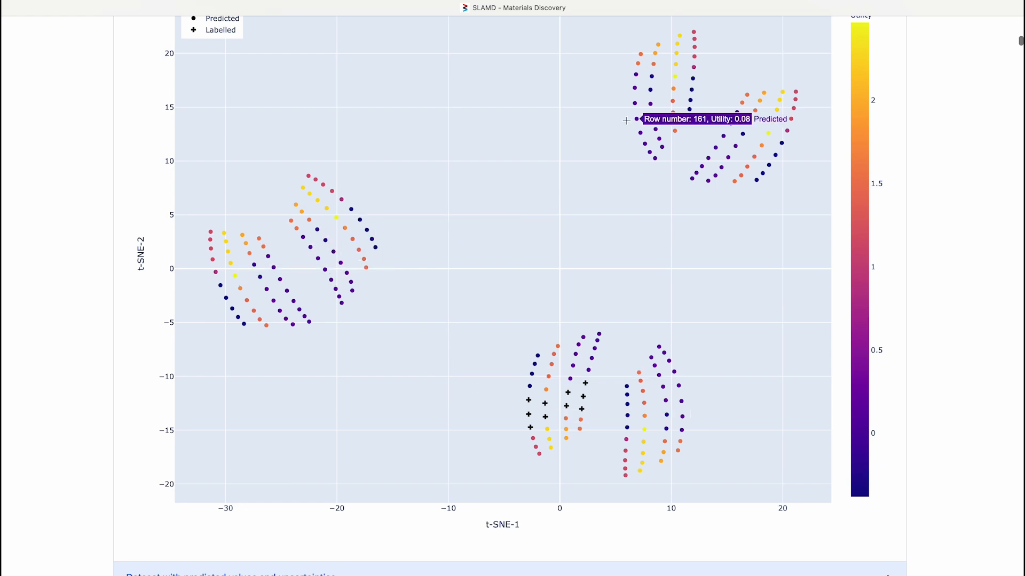
scroll(631, 146, down, 8)
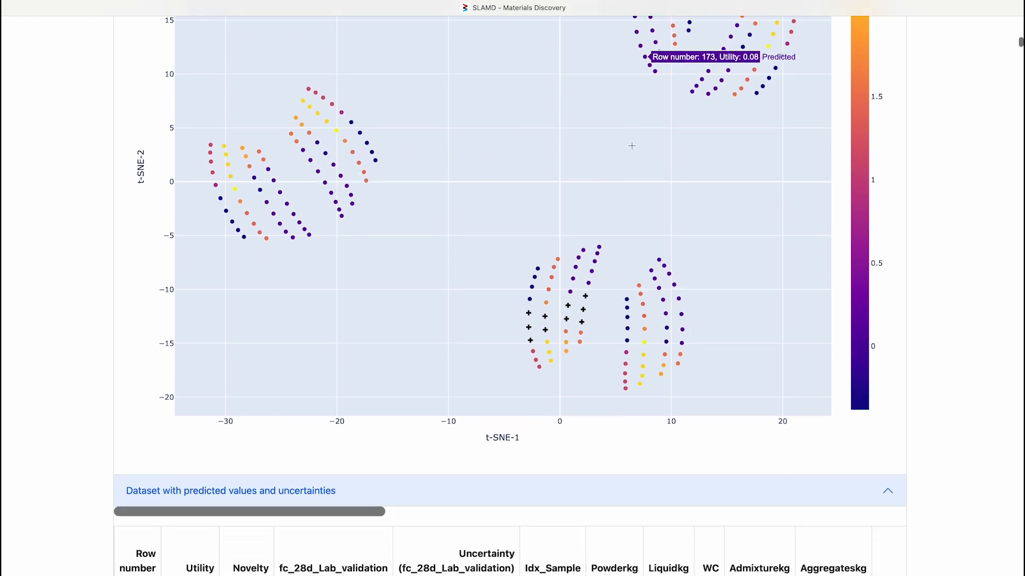
scroll(632, 149, up, 4)
scroll(634, 150, up, 1)
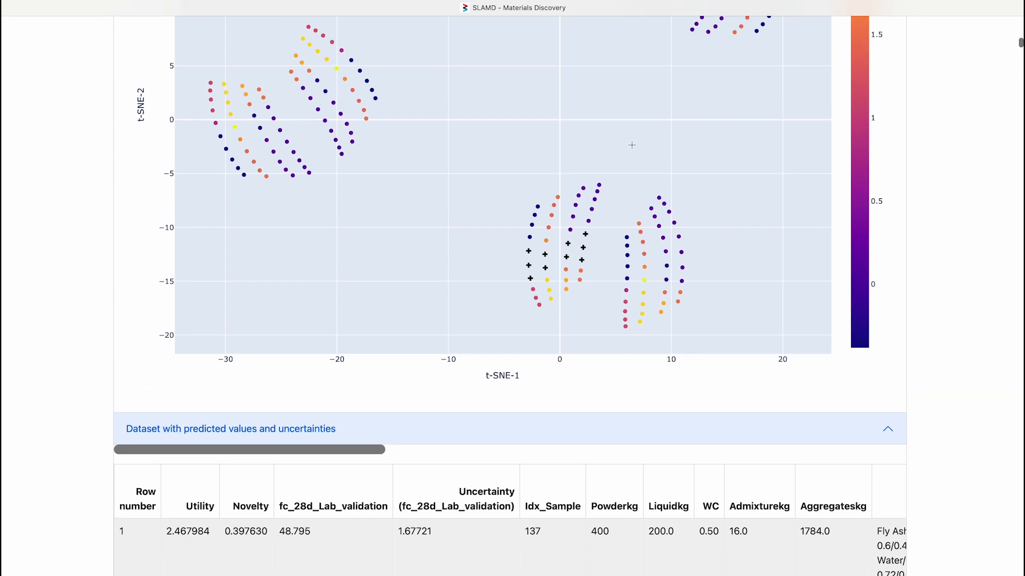
Step: Compare the utility, novelty, predicted strength and material composition of the top-ranked rows in the dataset with predicted values
scroll(633, 152, down, 5)
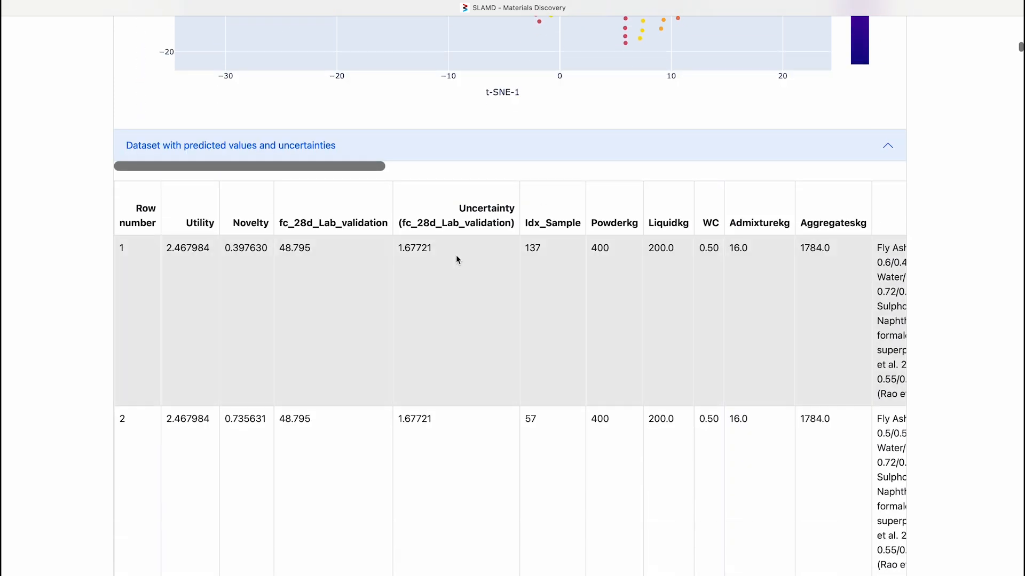
scroll(299, 310, down, 3)
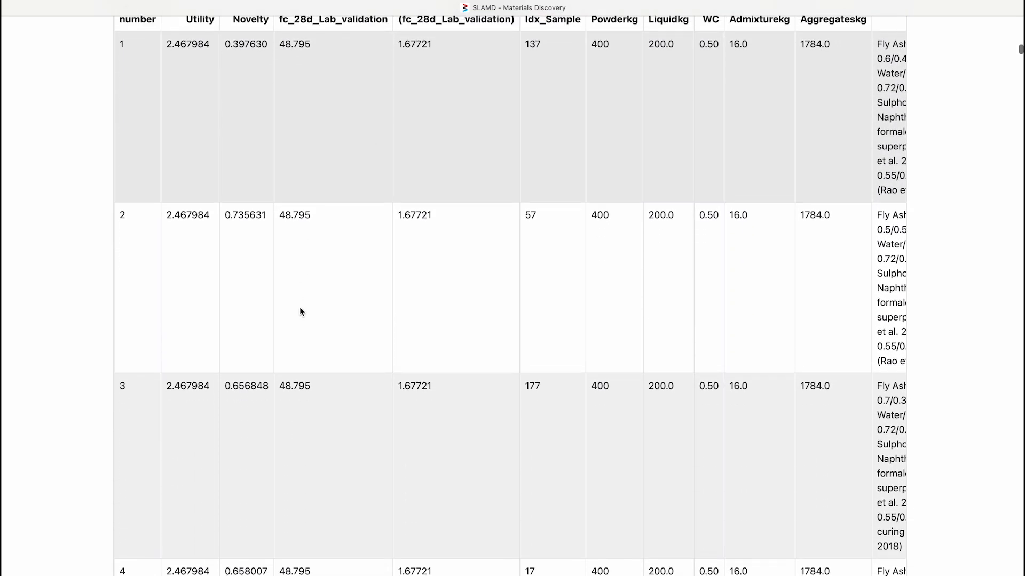
scroll(523, 218, right, 5)
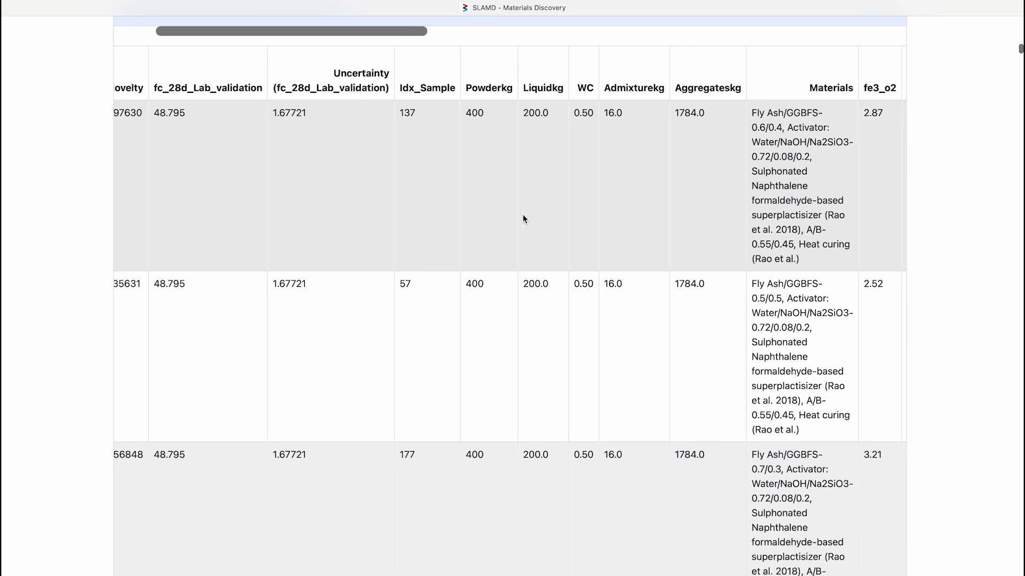
scroll(523, 218, left, 5)
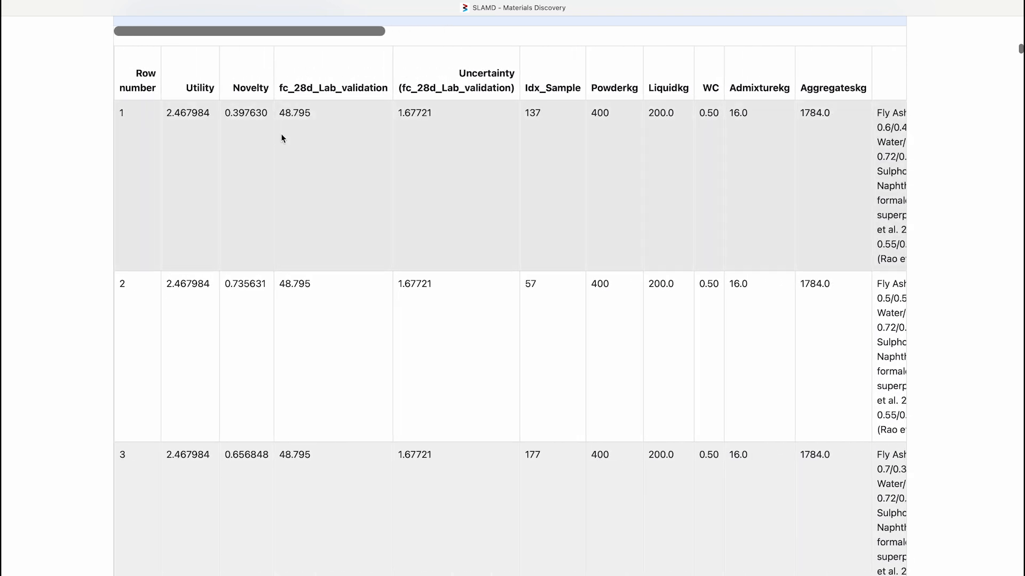
scroll(288, 267, down, 5)
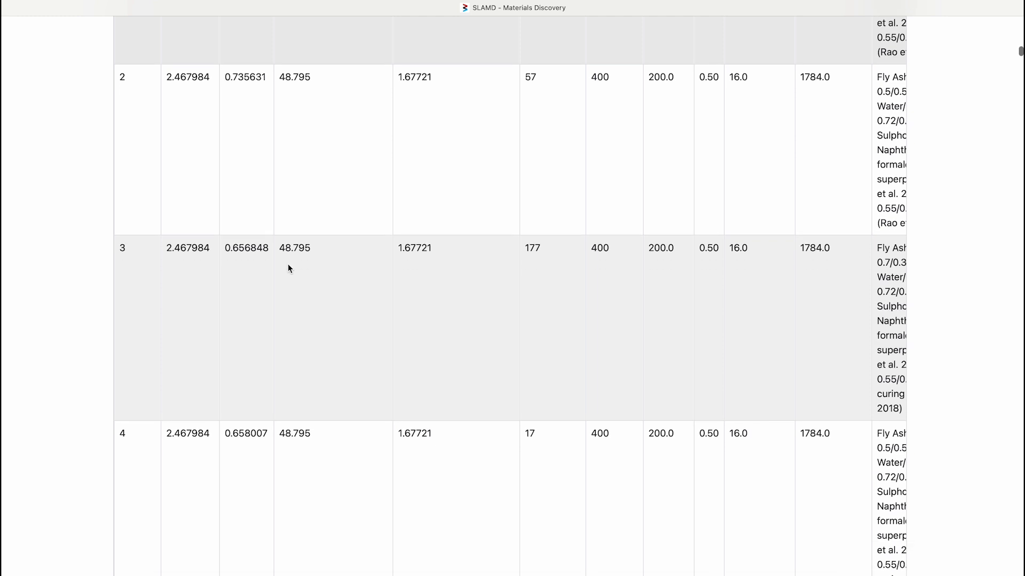
scroll(287, 263, down, 3)
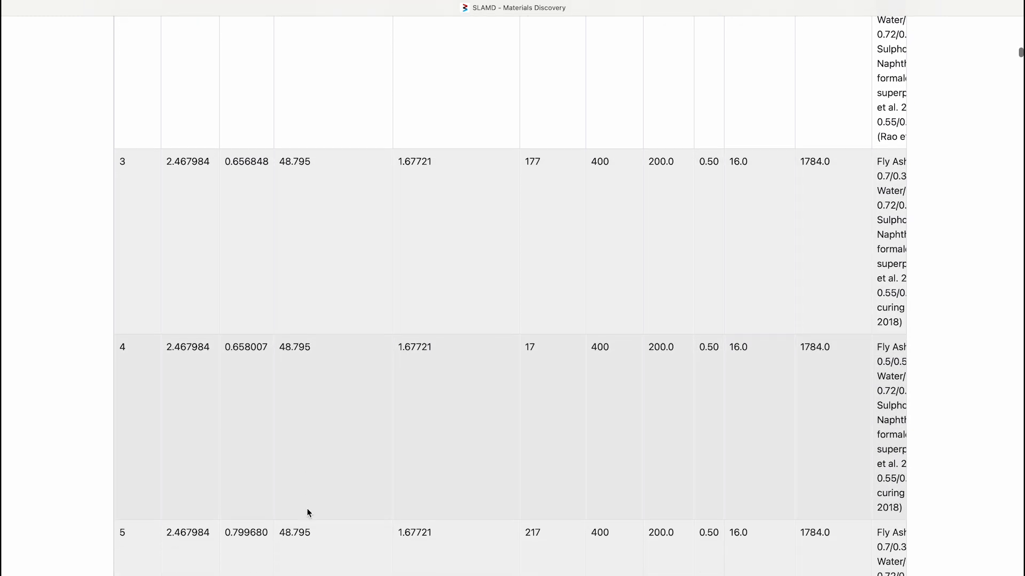
scroll(307, 396, up, 4)
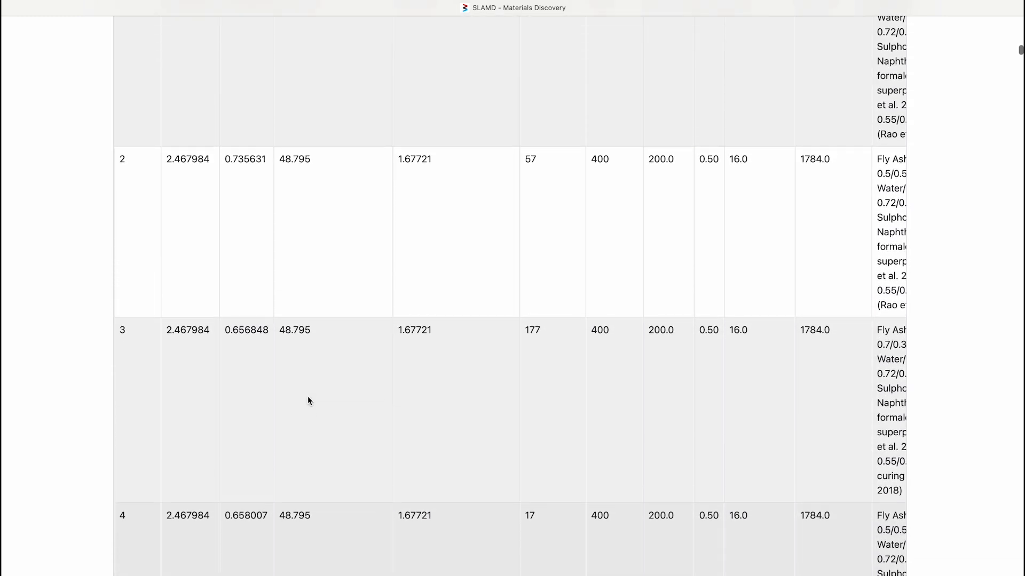
scroll(308, 401, down, 8)
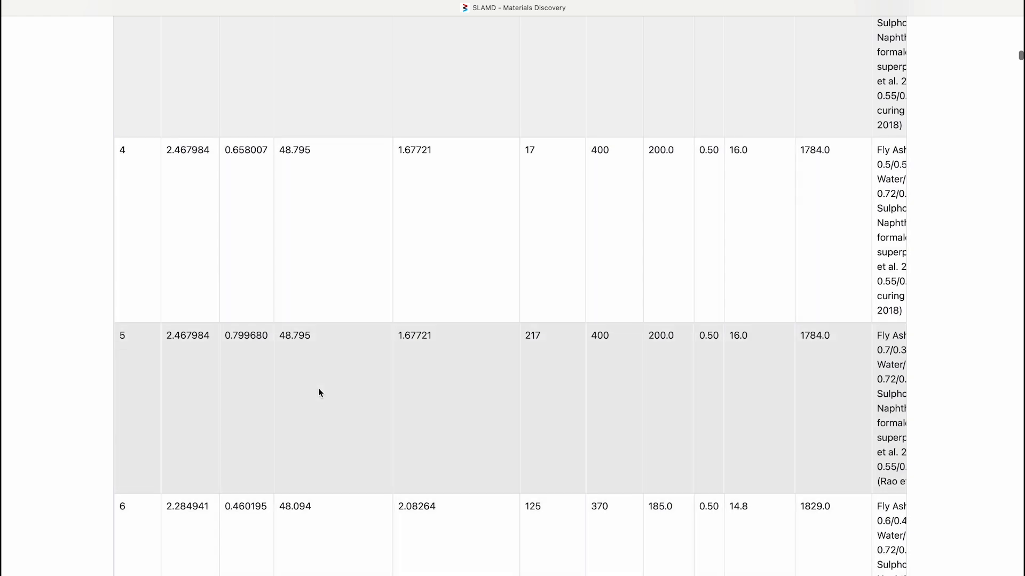
Step: Check the Idx_Sample numbers of the highest-utility rows in the predicted dataset to identify which formulations to validate
scroll(319, 393, up, 15)
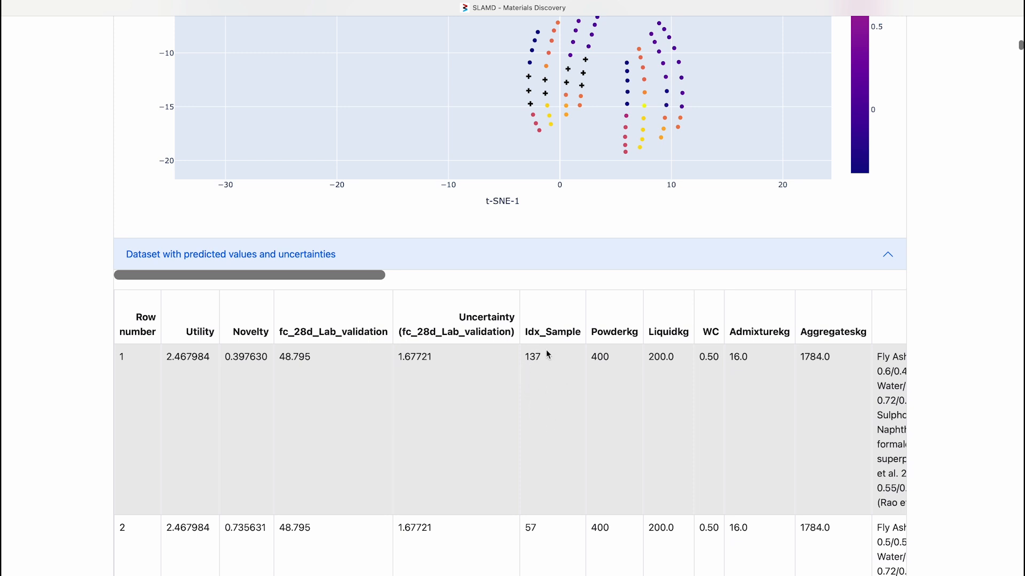
scroll(551, 419, down, 6)
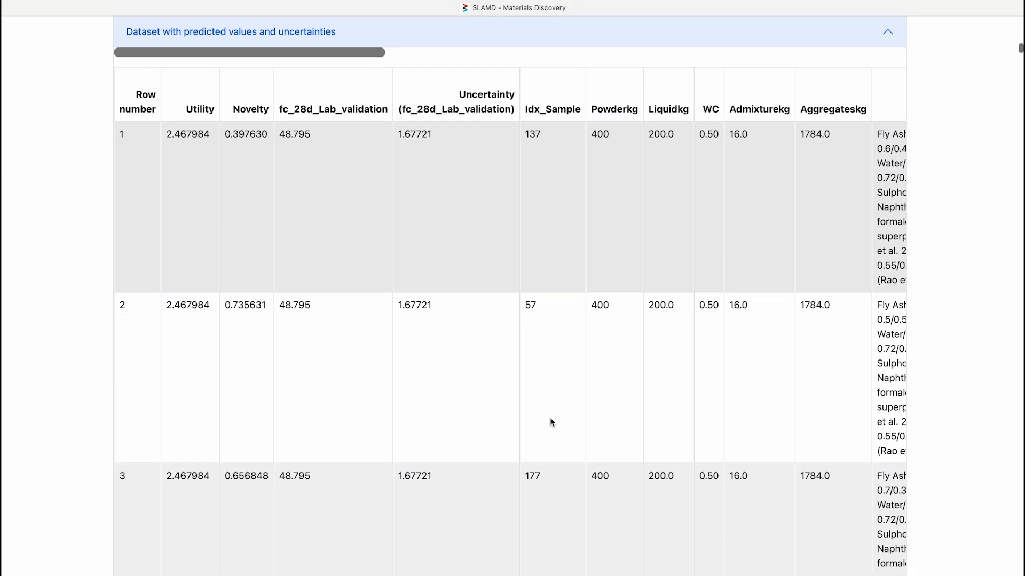
scroll(550, 418, down, 5)
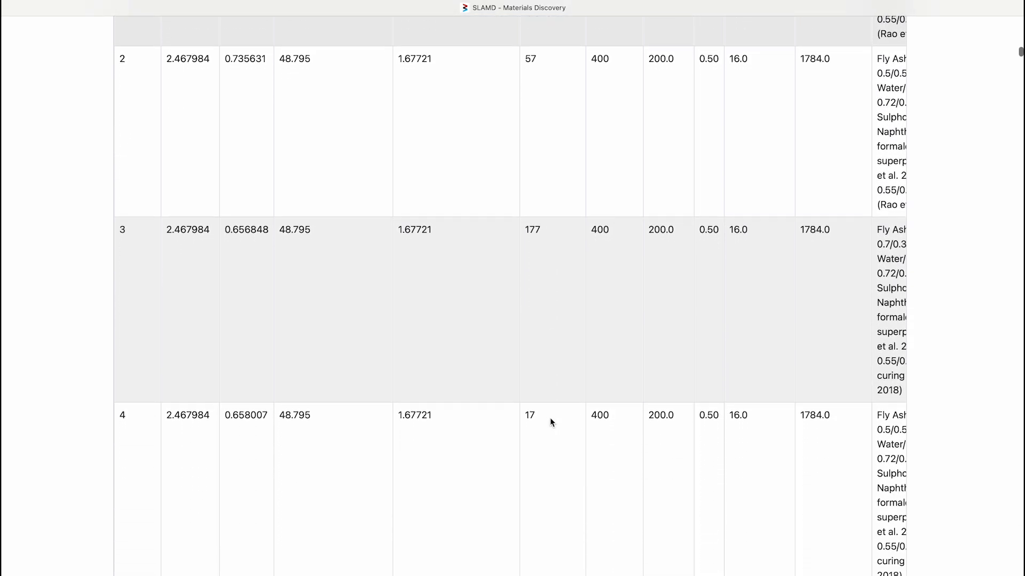
scroll(549, 417, up, 5)
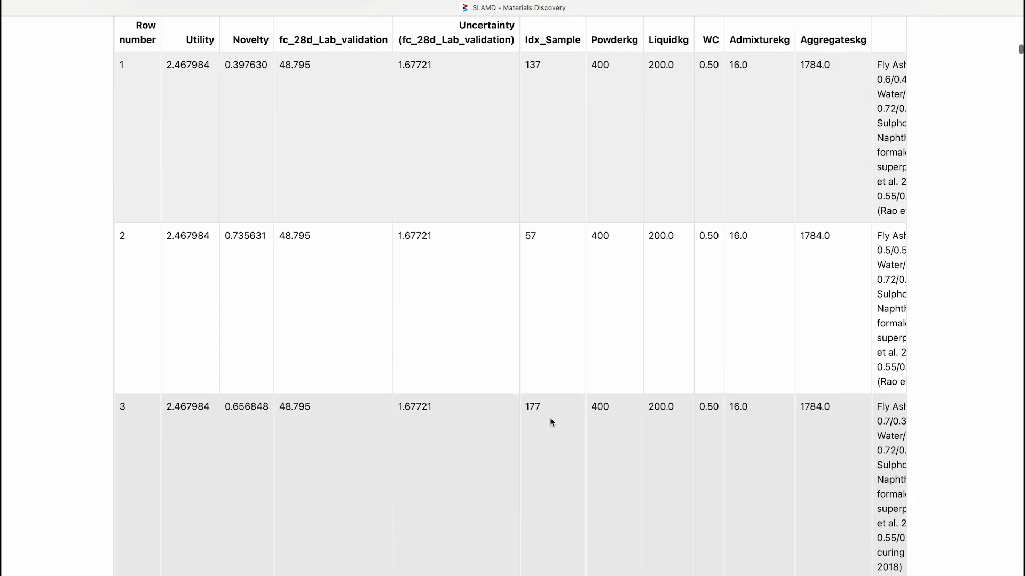
scroll(550, 417, down, 4)
scroll(549, 418, up, 7)
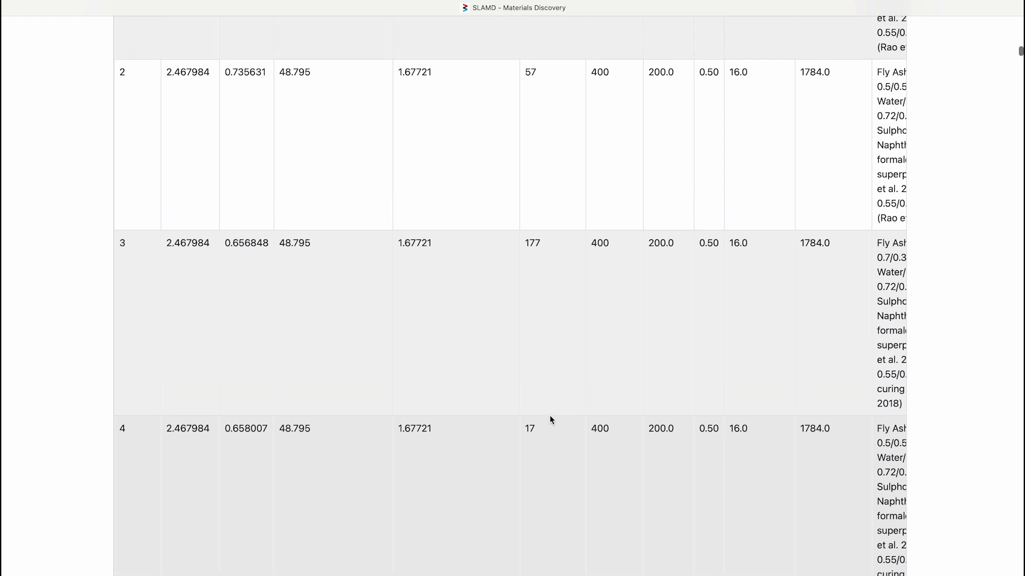
scroll(549, 416, up, 15)
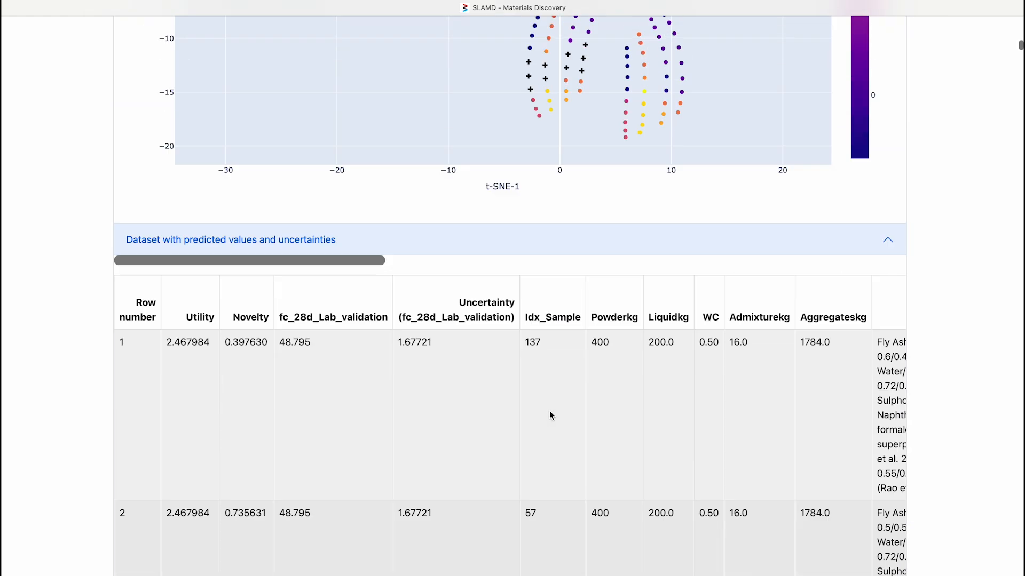
Step: Open target labelling for DiscoveryData_Sample.csv and show fc_28d_Lab_validation and fc_28dGroundTruth for editing instead of Compressive Strength 28d [MPa]
scroll(550, 411, up, 7)
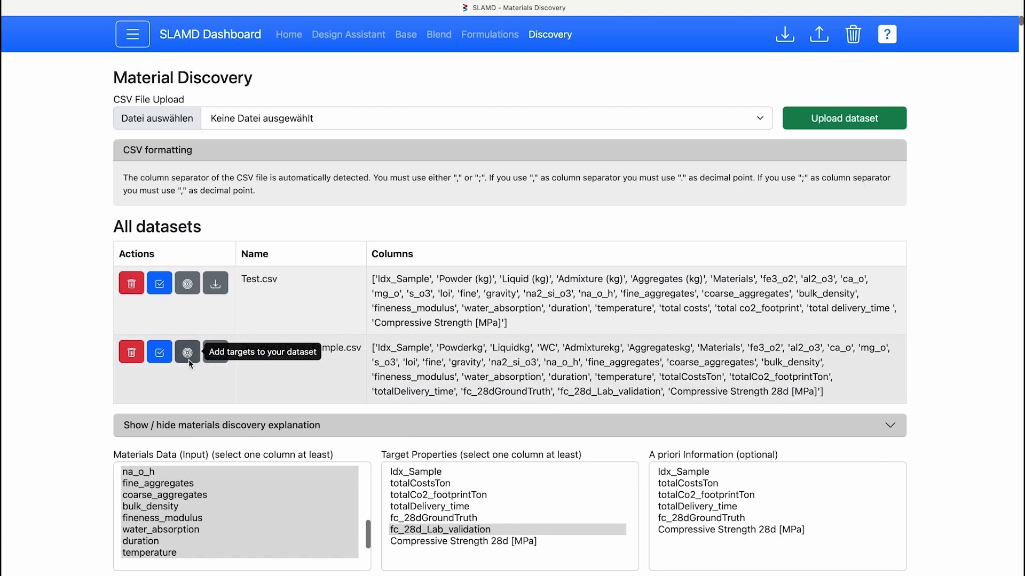
click(187, 360)
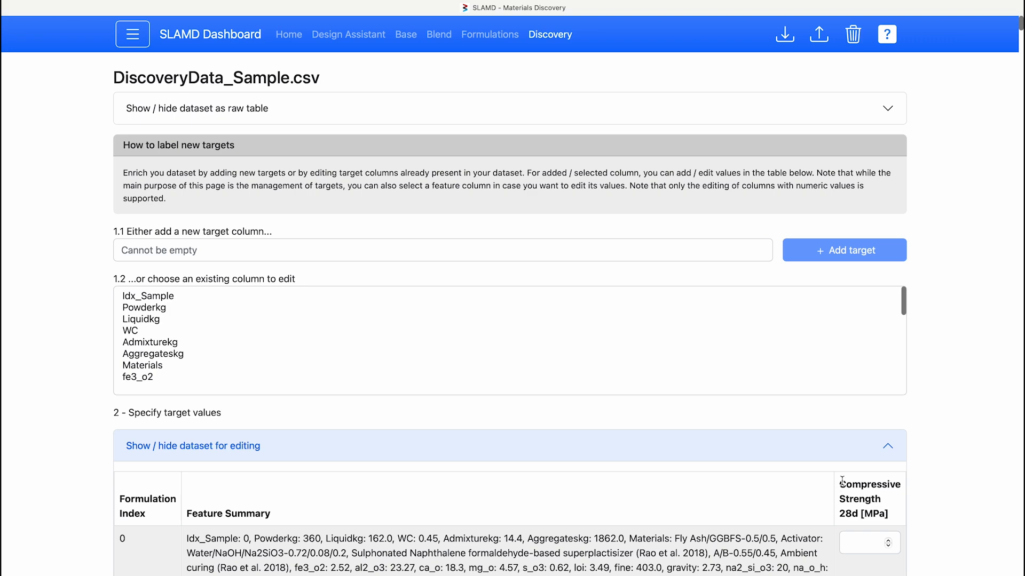
scroll(552, 318, down, 10)
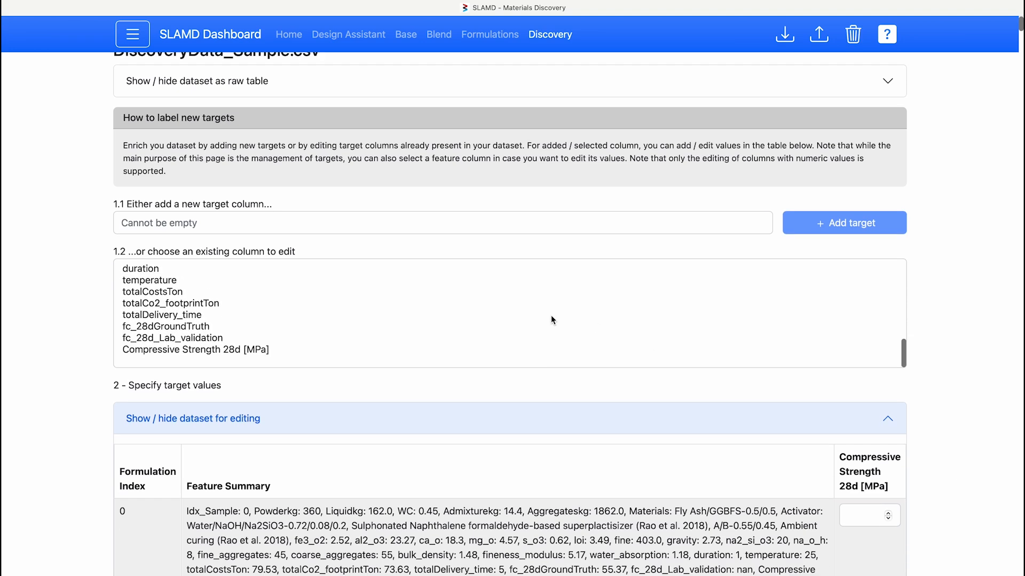
click(201, 338)
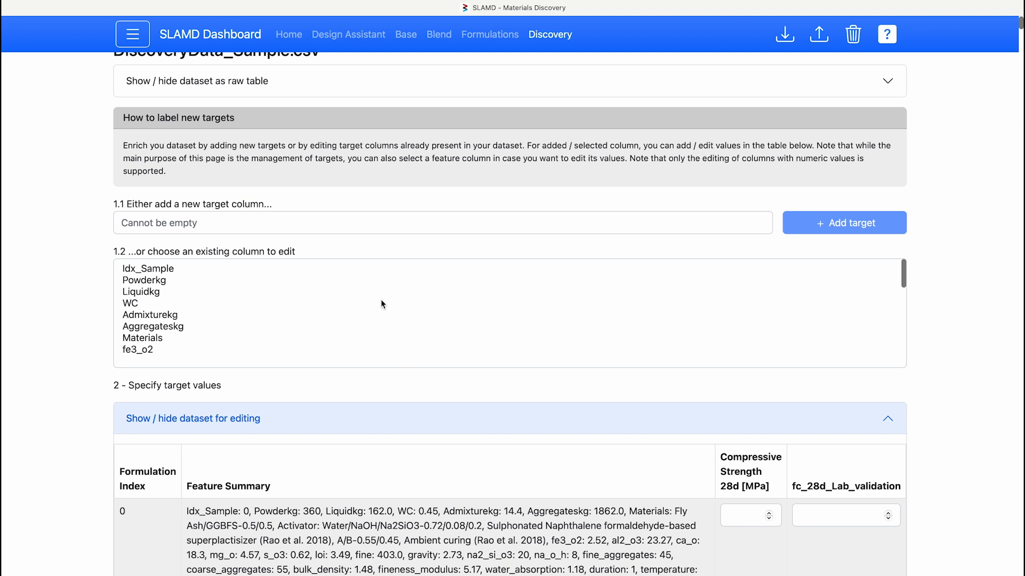
scroll(381, 303, down, 10)
click(259, 353)
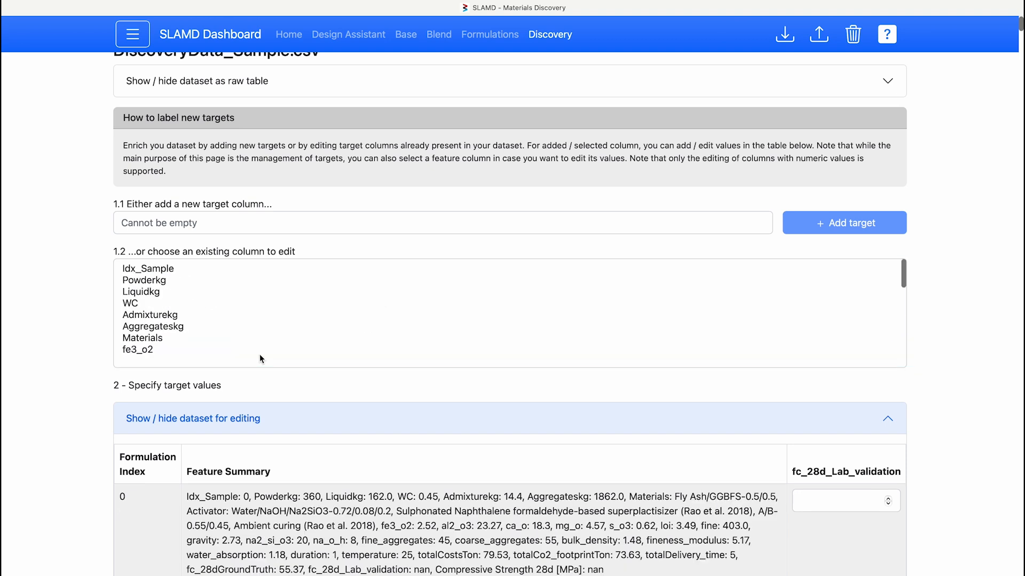
scroll(270, 336, down, 10)
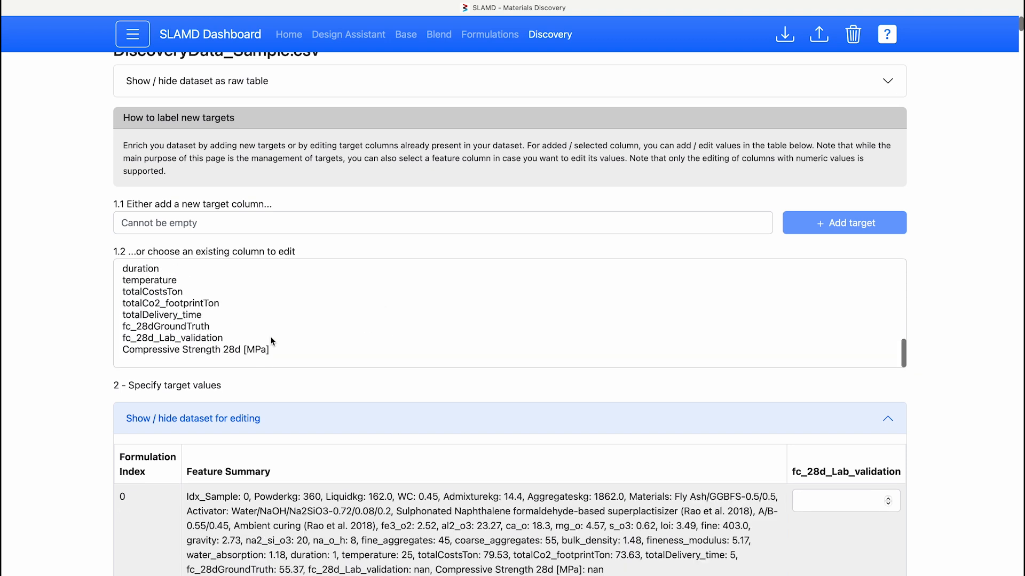
click(219, 326)
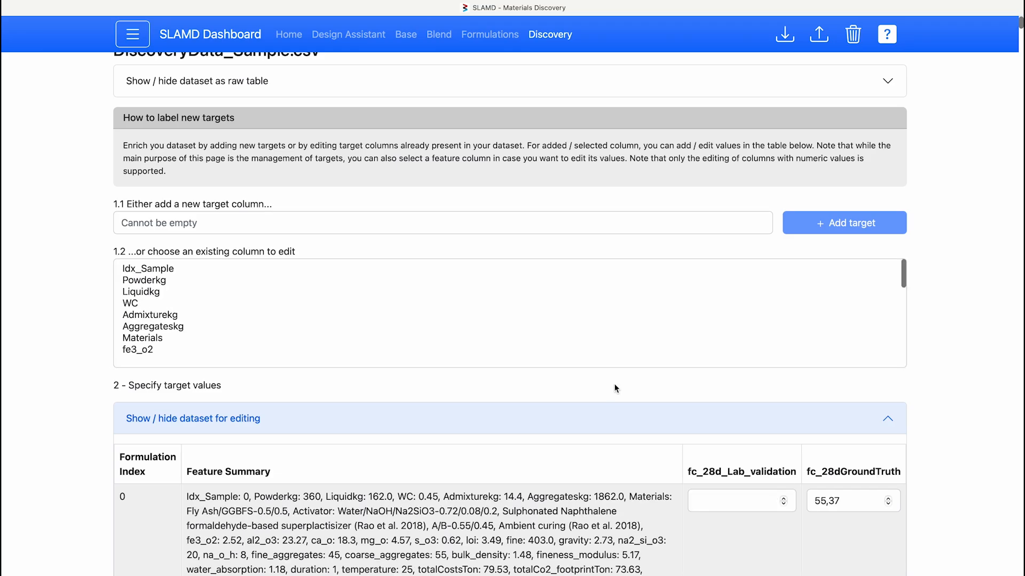
Step: Copy the ground-truth strength 60,18 of formulation 17 into its fc_28d_Lab_validation value
scroll(873, 481, down, 1)
scroll(874, 481, down, 20)
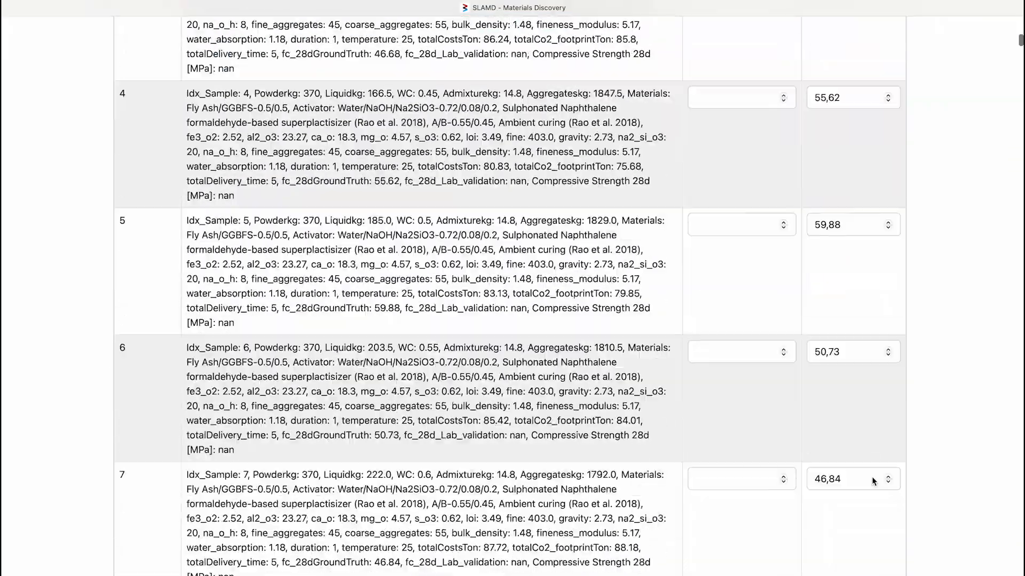
scroll(871, 477, down, 10)
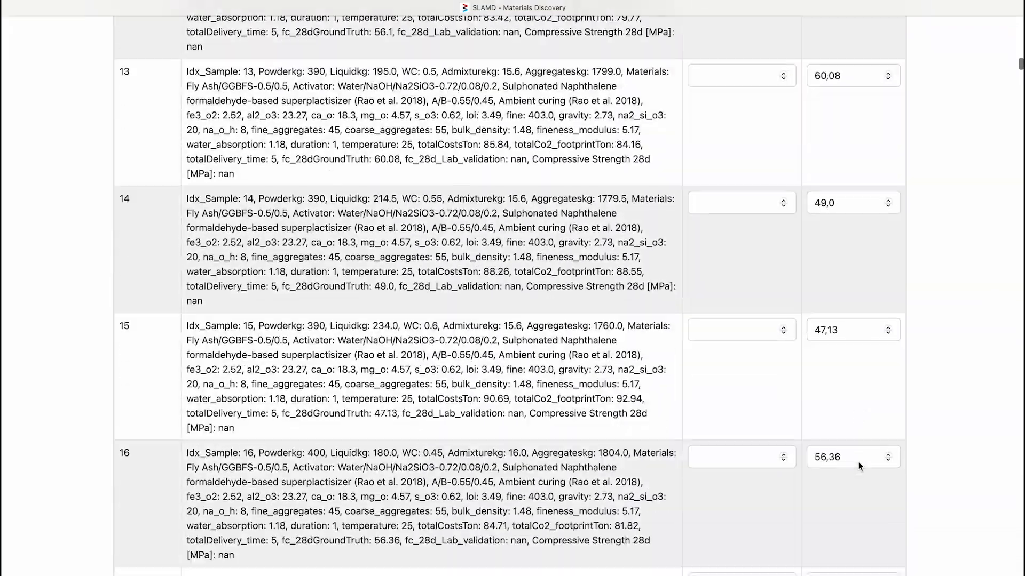
scroll(859, 467, down, 1)
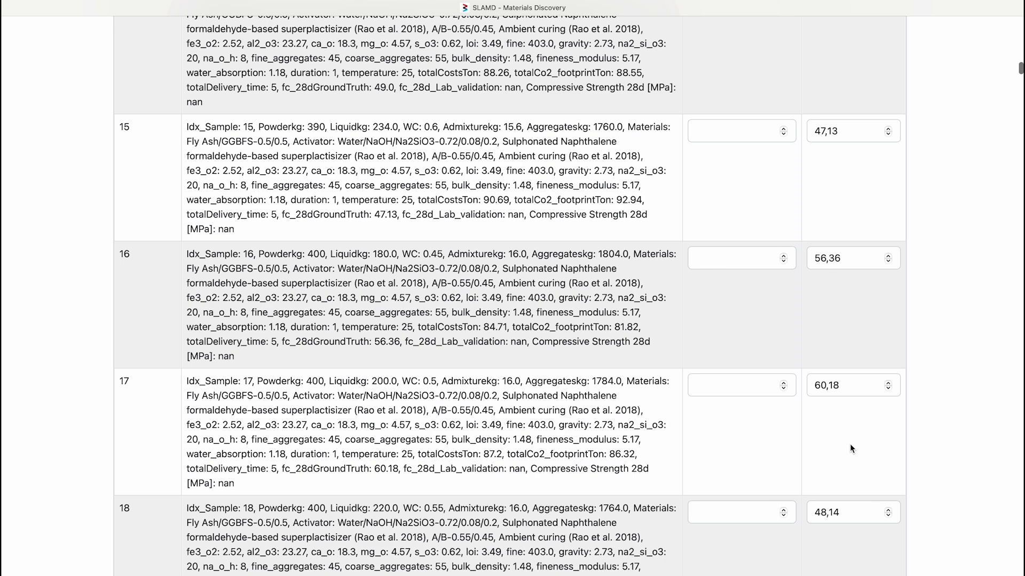
double_click(838, 392)
key(super+c)
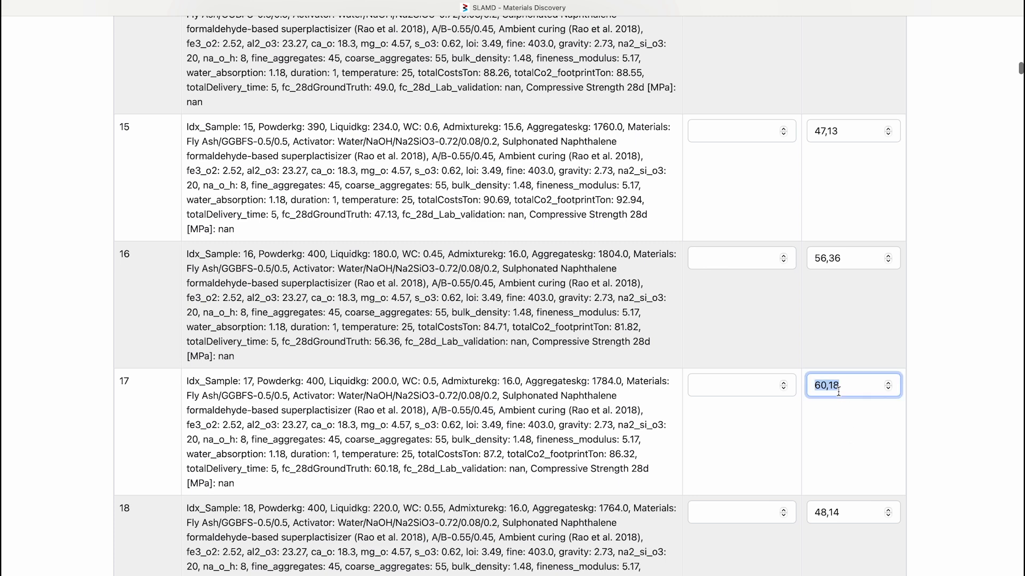
click(710, 389)
key(super+v)
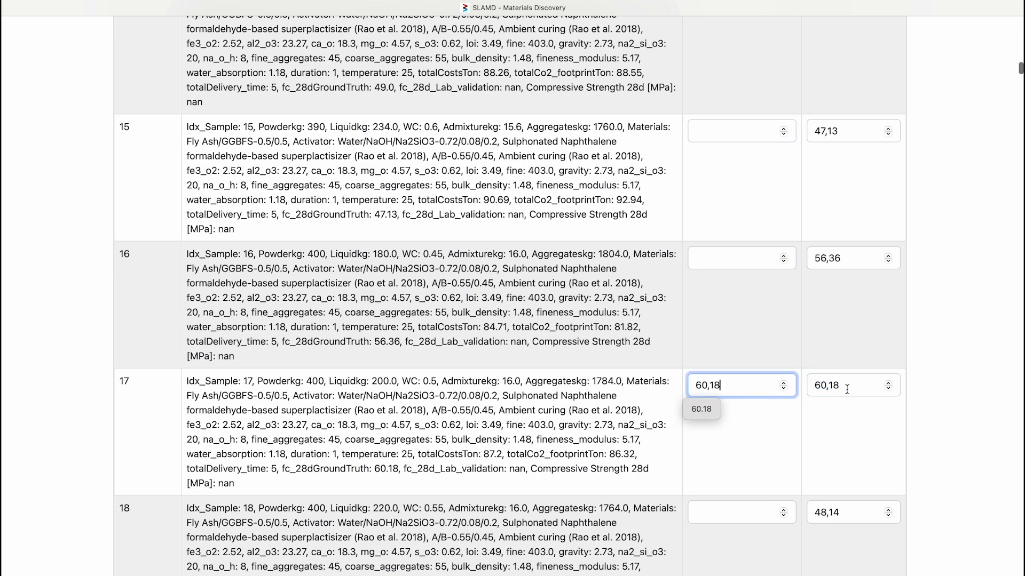
click(846, 389)
click(209, 394)
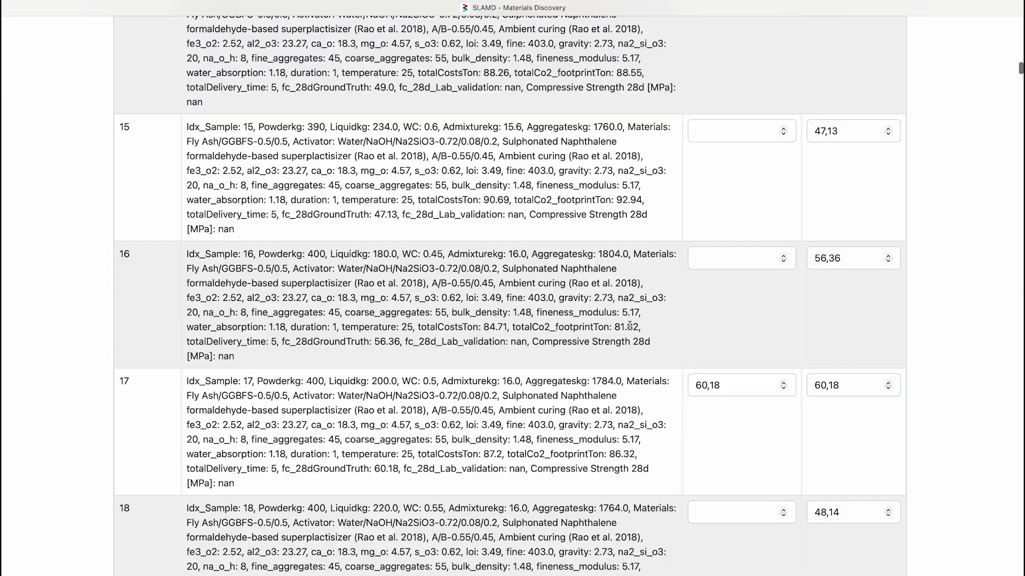
Step: Copy the ground-truth strength 64,6 of formulation 57 into its fc_28d_Lab_validation value
scroll(753, 385, down, 20)
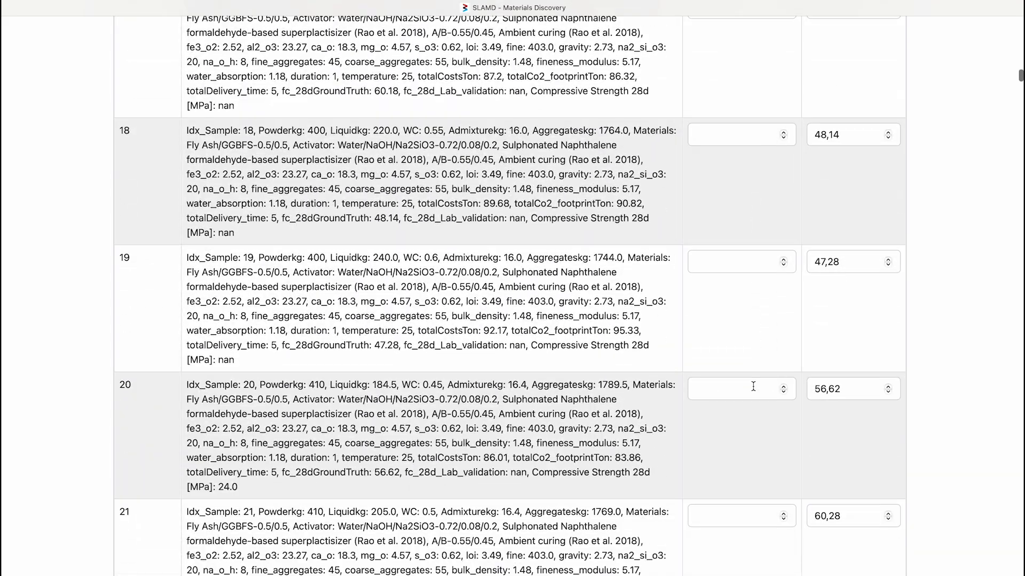
scroll(753, 385, down, 20)
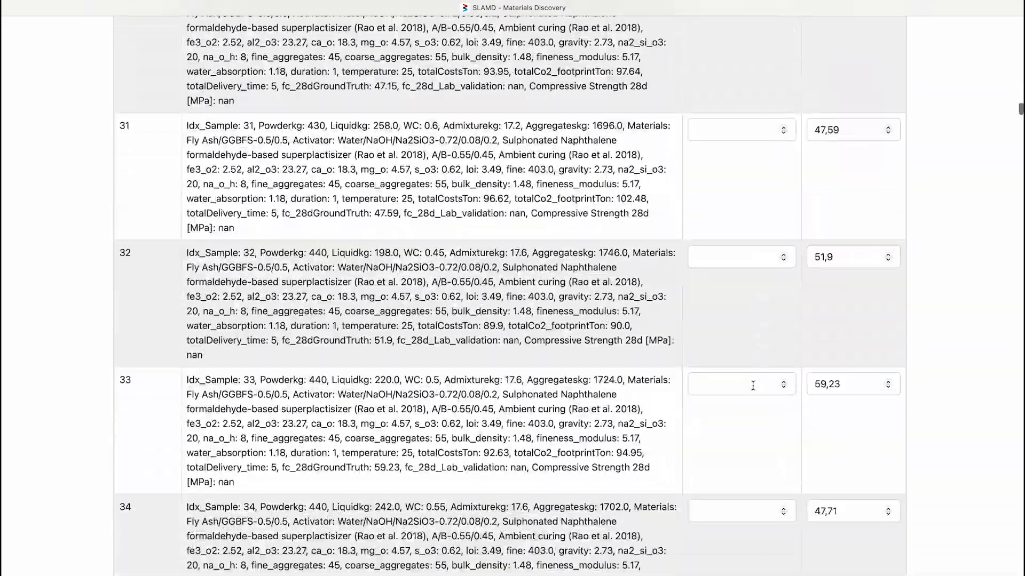
scroll(753, 386, down, 20)
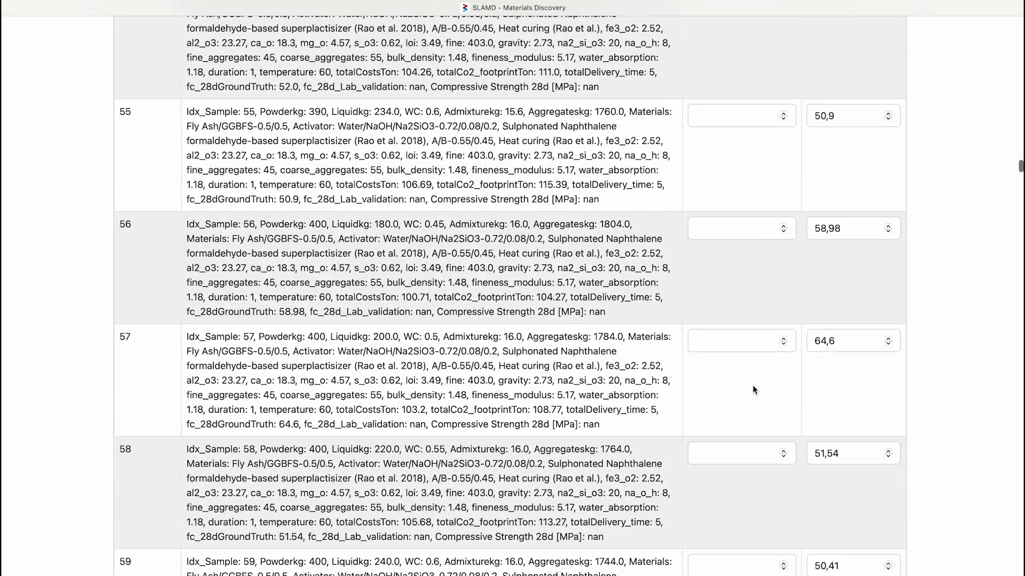
double_click(840, 338)
key(ctrl+c)
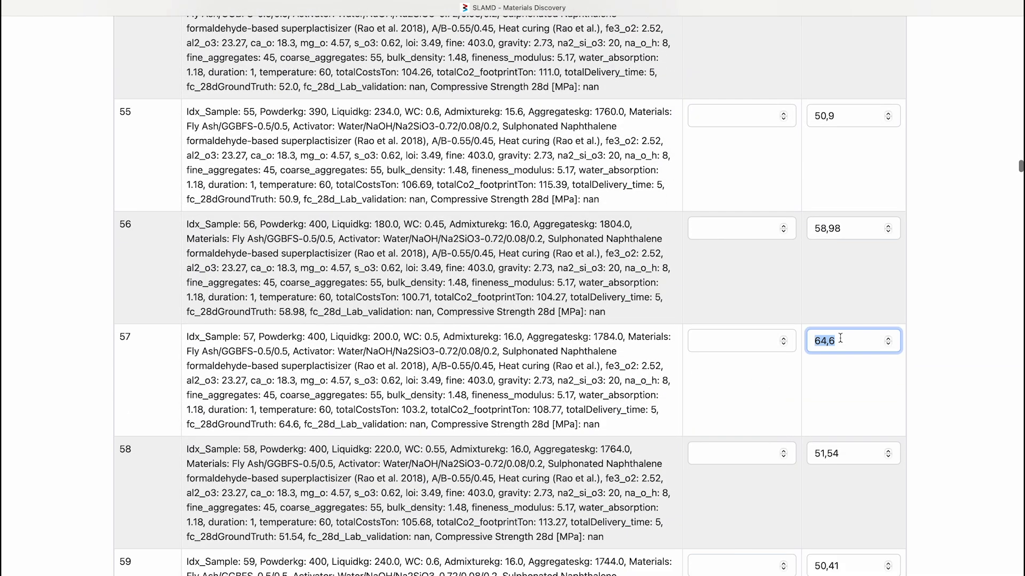
click(723, 344)
key(ctrl+v)
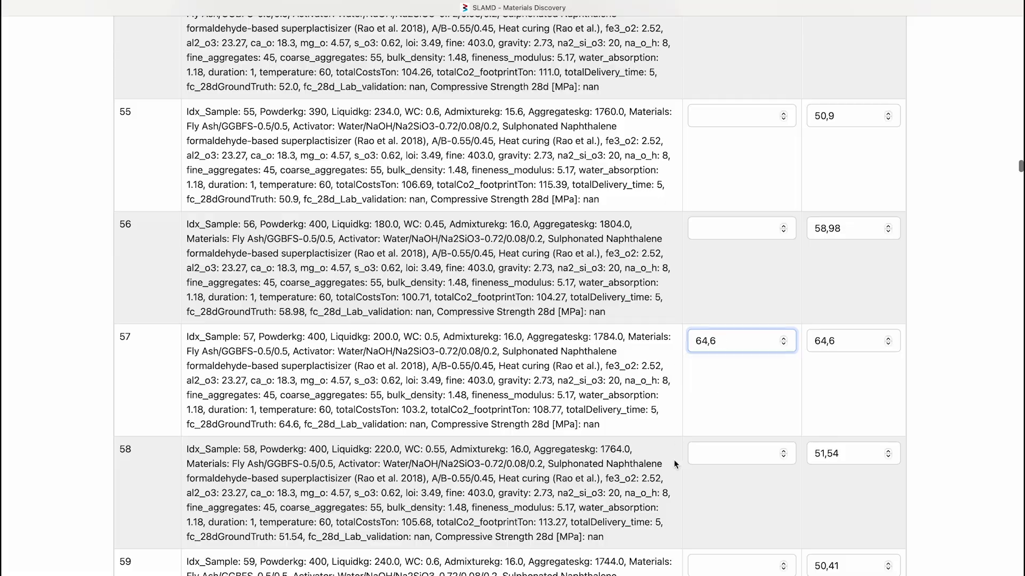
Step: Copy the ground-truth strength 50,69 of formulation 117 into its fc_28d_Lab_validation value
scroll(674, 460, down, 3)
scroll(674, 462, down, 20)
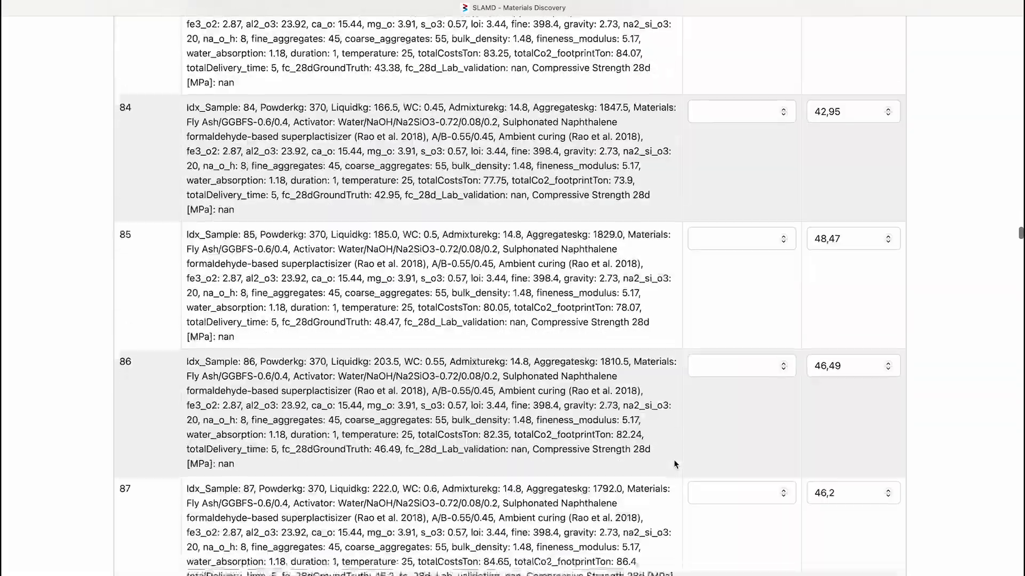
scroll(674, 459, down, 20)
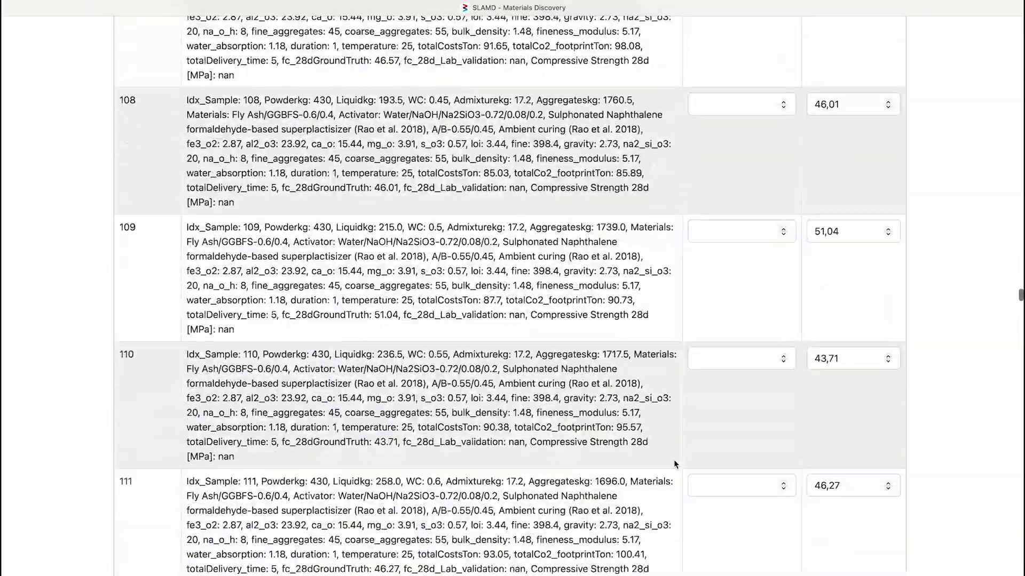
scroll(673, 460, down, 9)
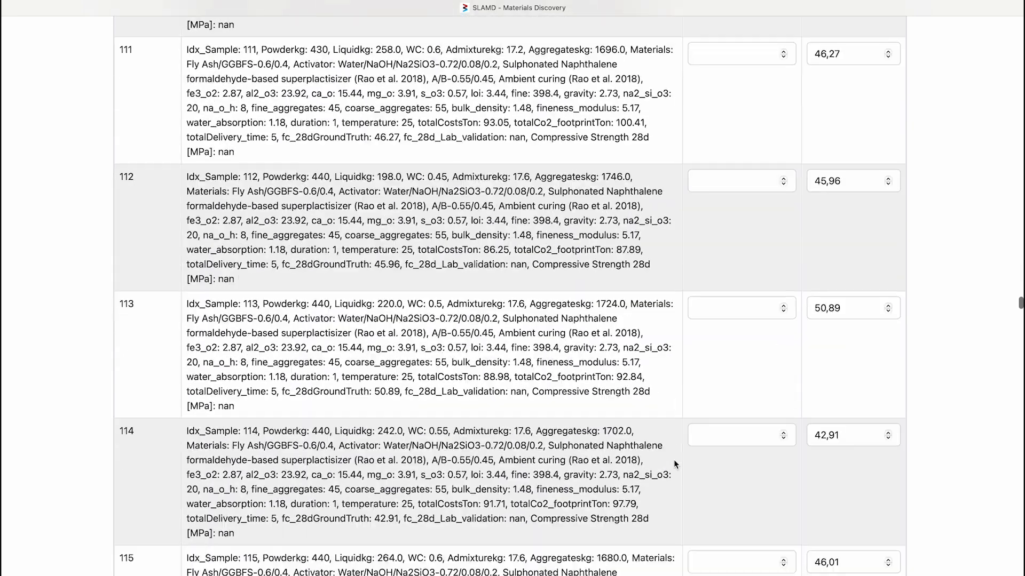
scroll(674, 459, down, 6)
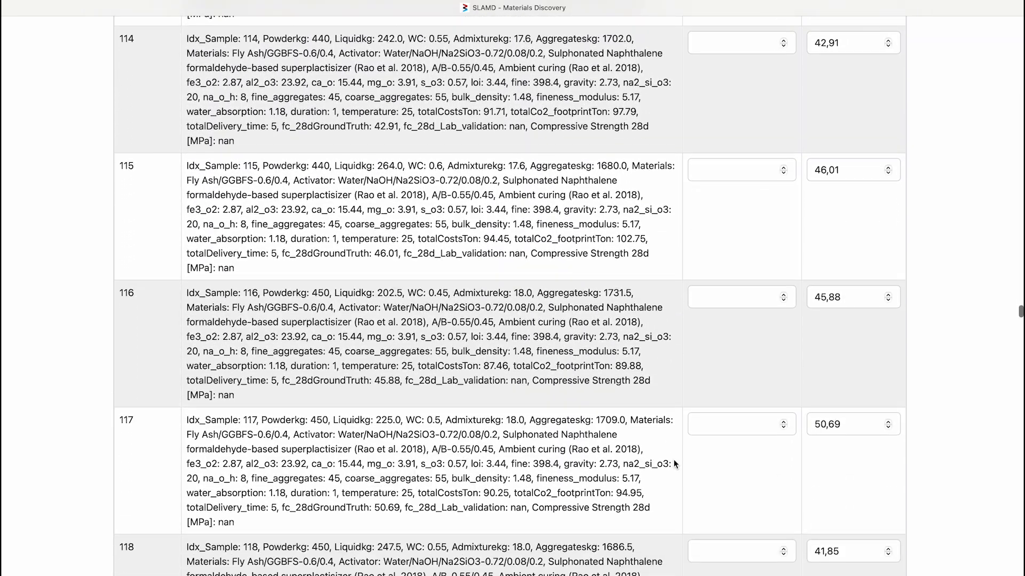
double_click(849, 424)
key(ctrl+c)
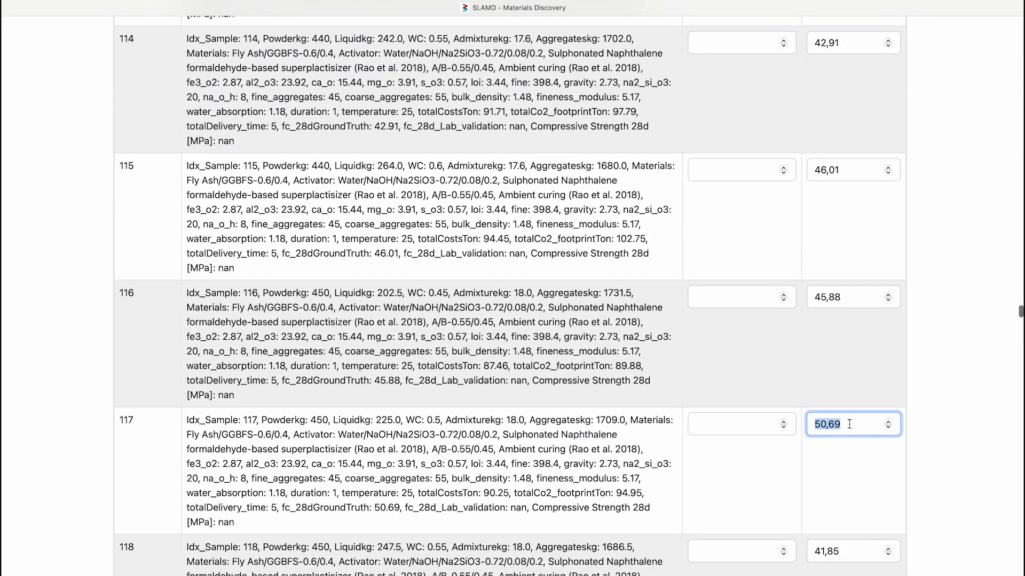
click(734, 430)
key(ctrl+v)
Step: Copy the ground-truth strength 56,64 of formulation 147 into its fc_28d_Lab_validation value
scroll(706, 544, down, 14)
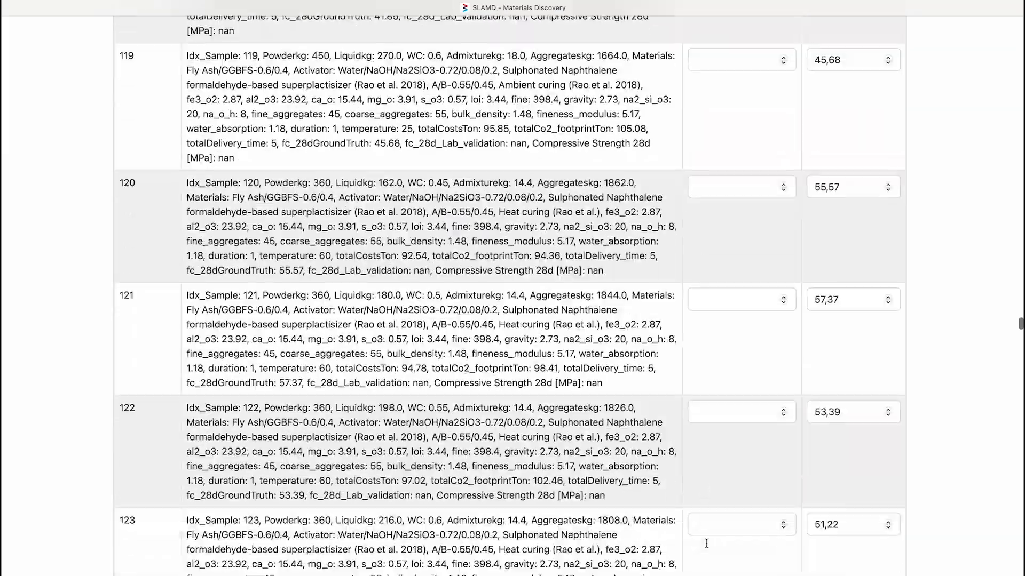
scroll(706, 543, down, 20)
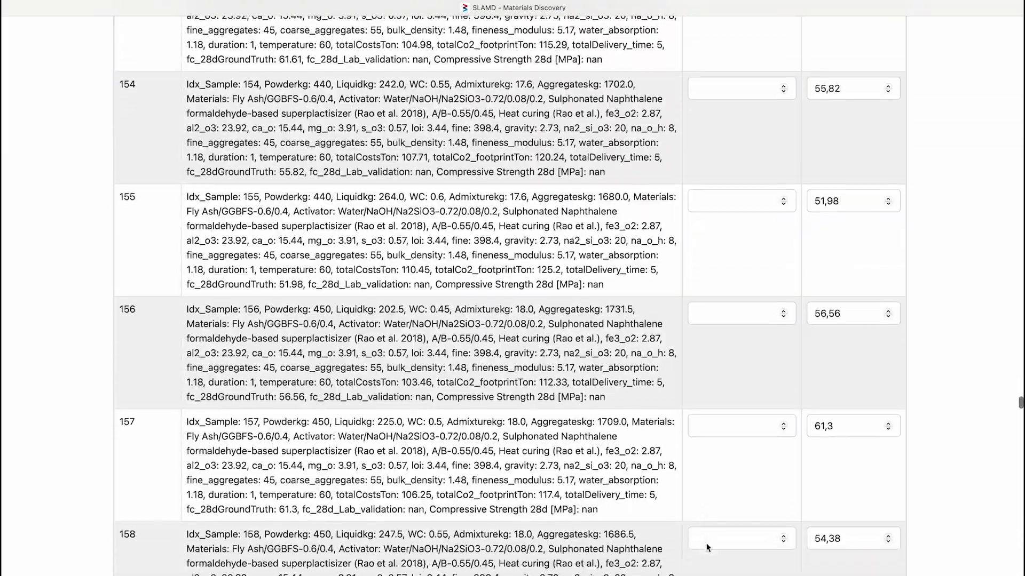
scroll(706, 544, up, 12)
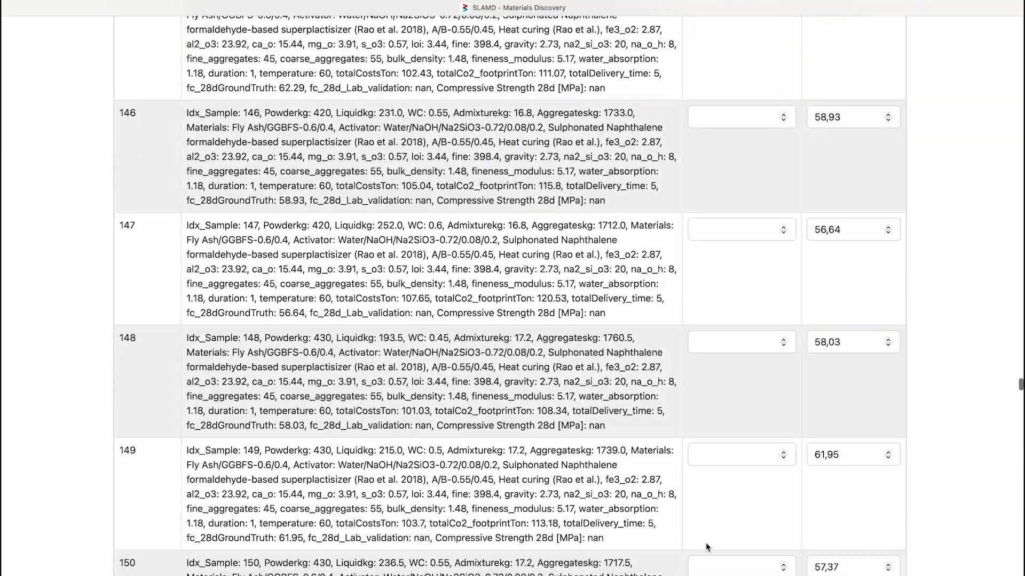
double_click(841, 233)
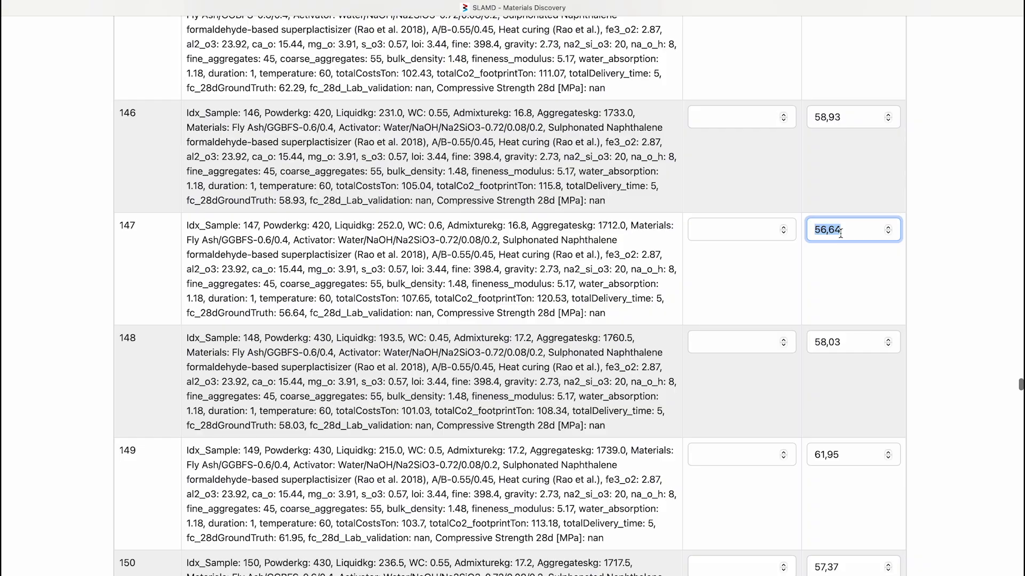
key(super+c)
click(713, 229)
key(super+v)
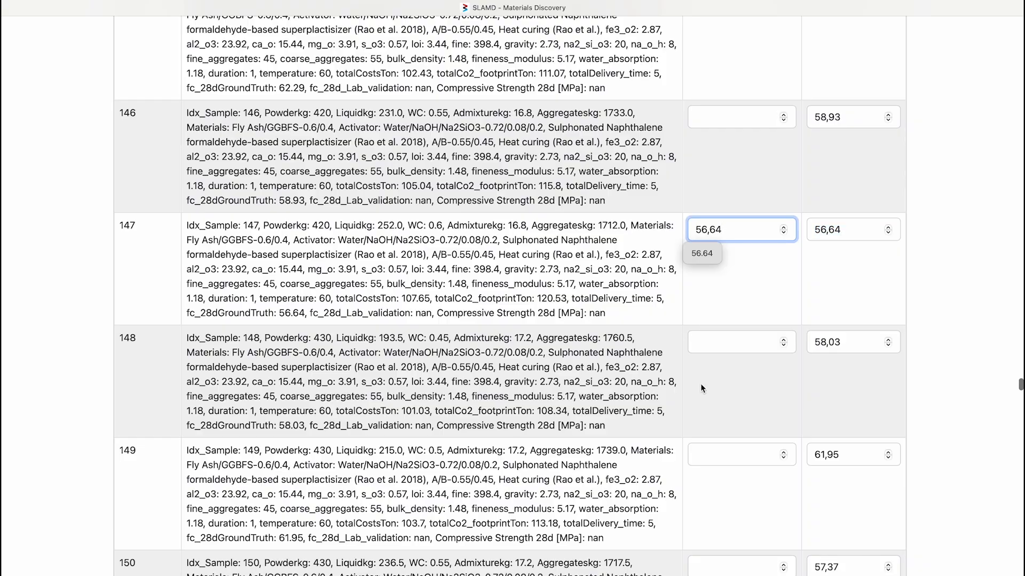
click(701, 384)
Step: Copy the ground-truth strength 28,3 of formulation 207 into its fc_28d_Lab_validation value
scroll(701, 384, down, 20)
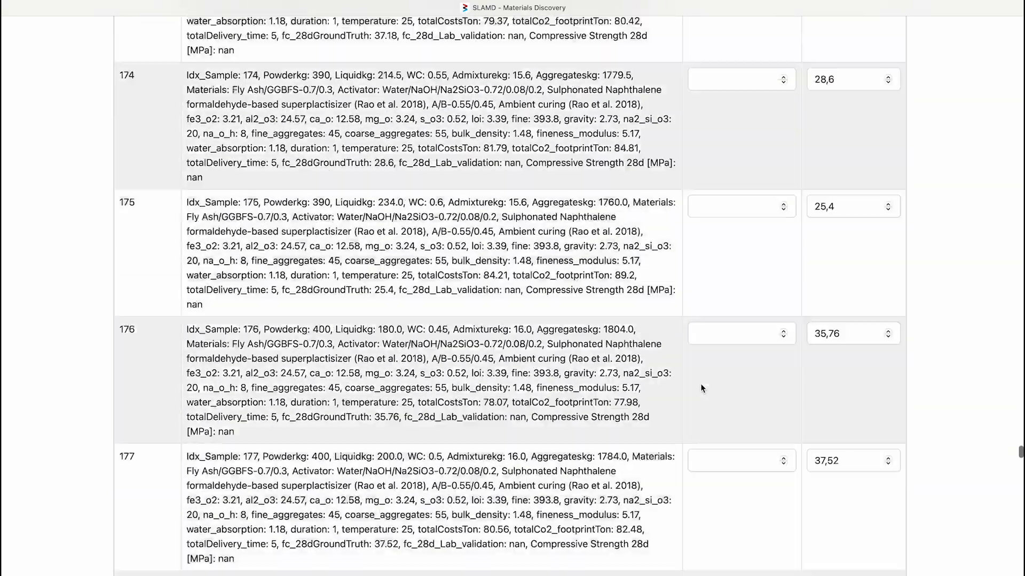
scroll(700, 383, down, 20)
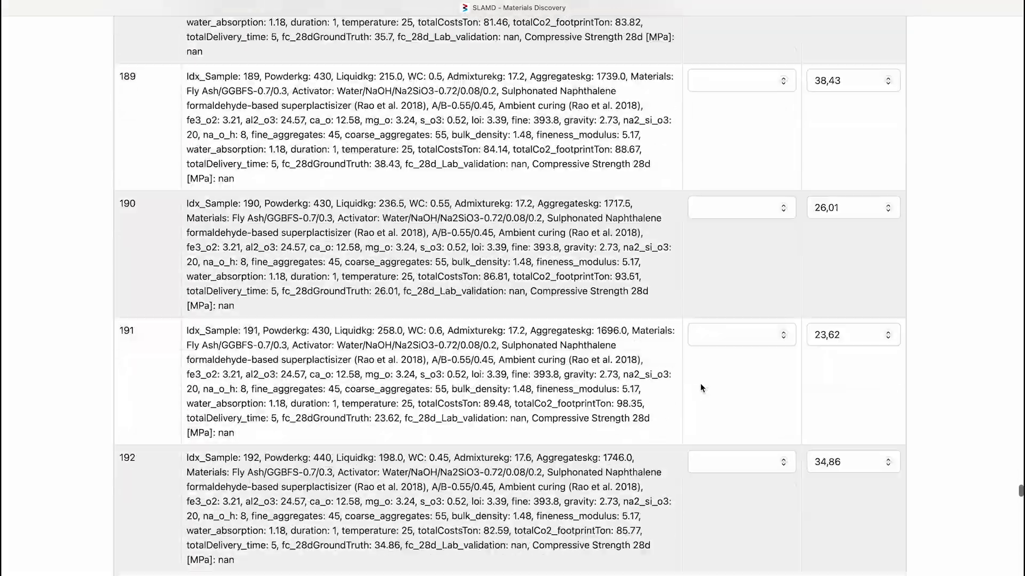
scroll(700, 388, down, 20)
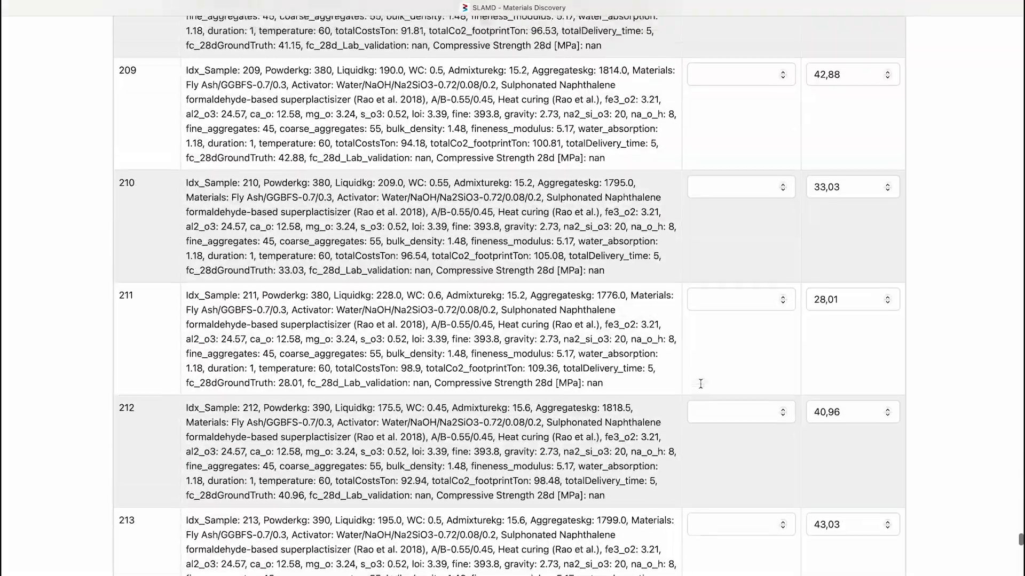
scroll(700, 383, up, 5)
double_click(830, 187)
key(super+c)
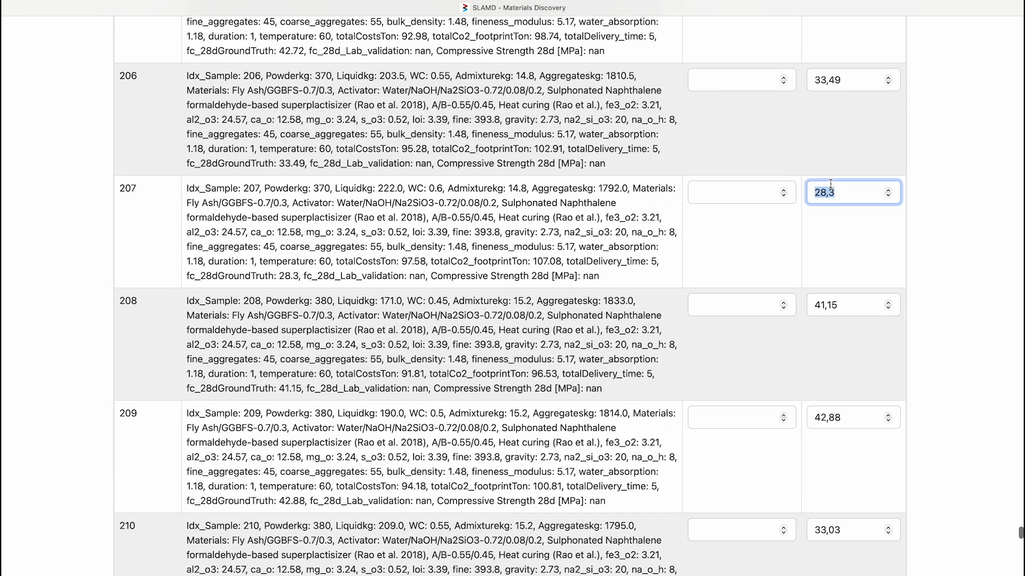
click(735, 202)
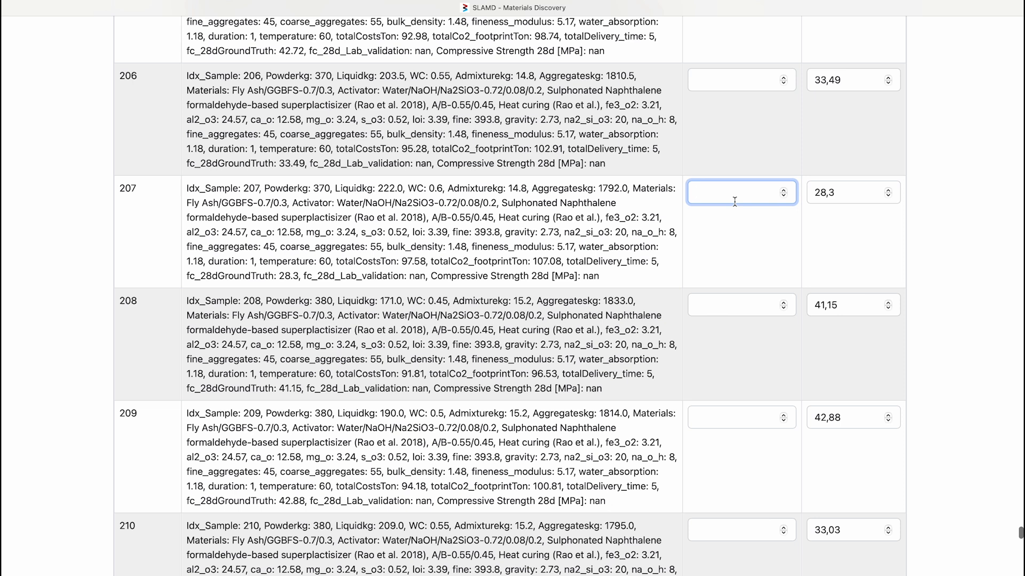
key(super+v)
key(Tab)
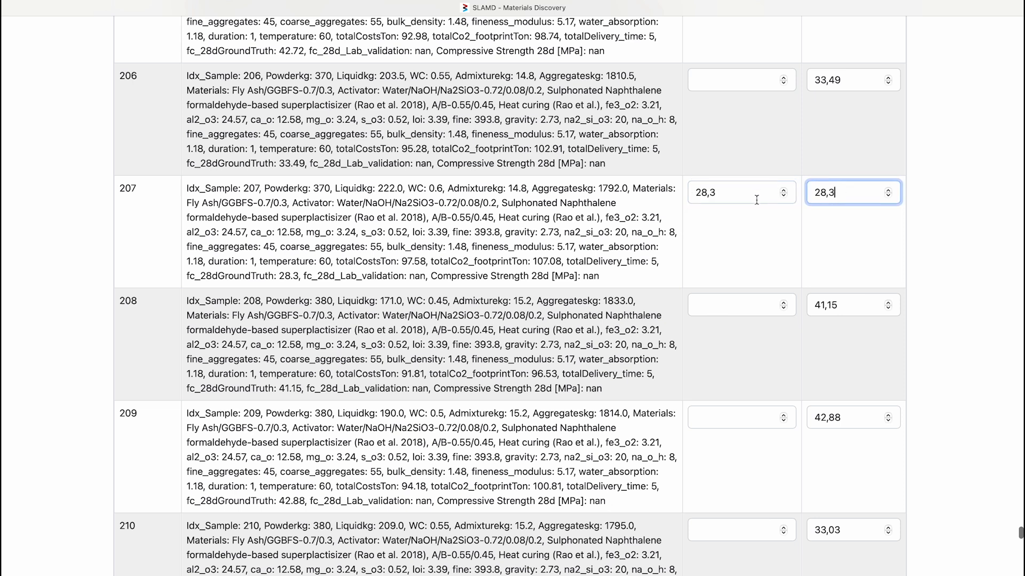
click(755, 199)
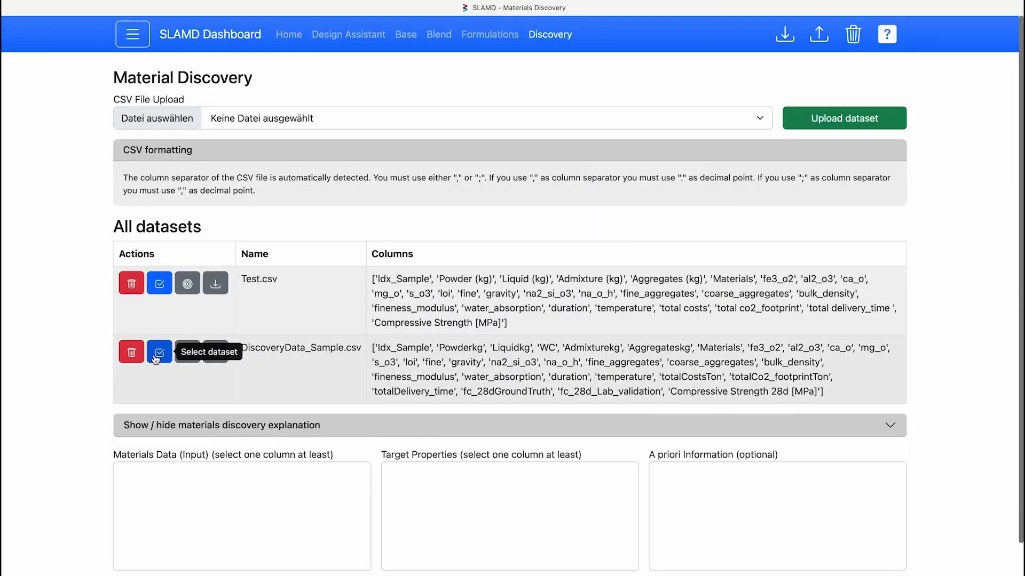
Step: Select the DiscoveryData_Sample.csv dataset and choose the columns Powderkg through temperature as the materials data input
click(156, 356)
click(144, 484)
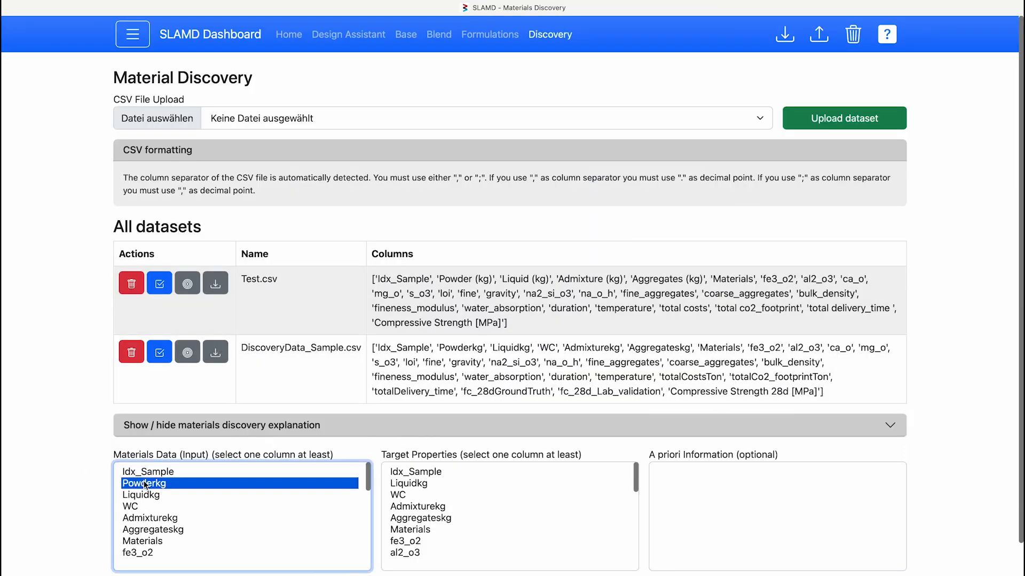
scroll(144, 483, down, 10)
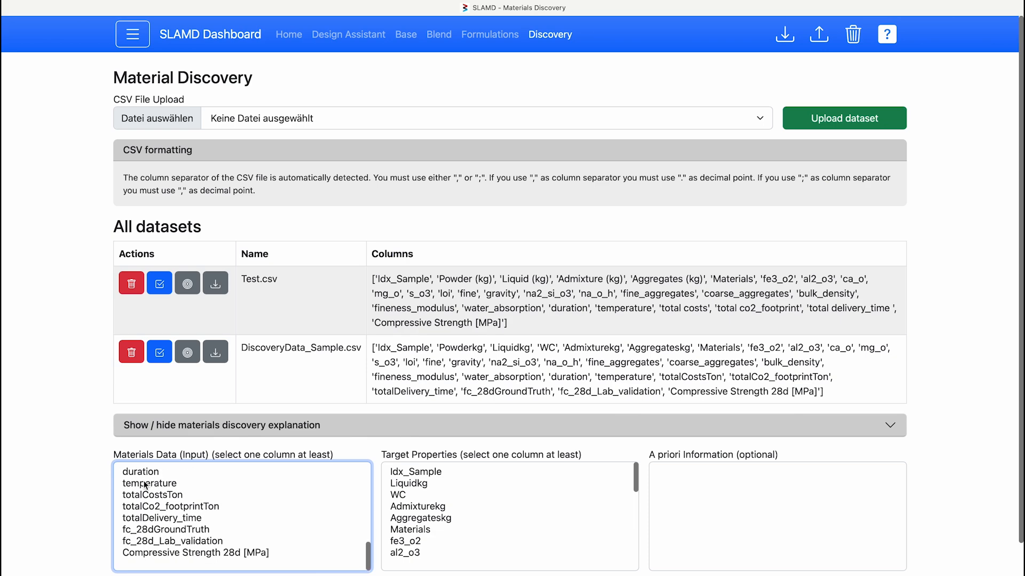
shift+click(148, 496)
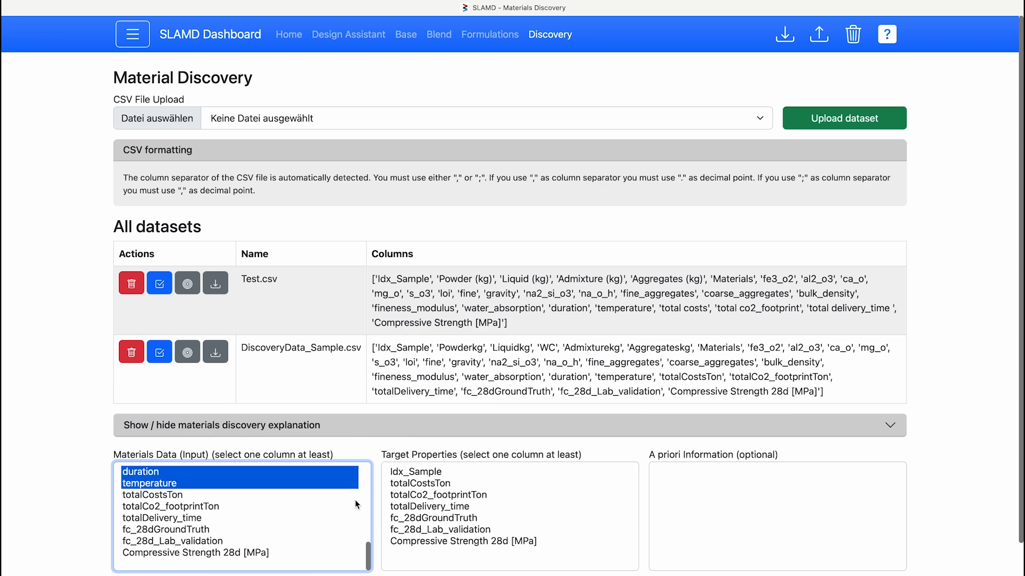
Step: Choose fc_28d_Lab_validation as the target property to maximize and run the experiment with the lolo Random Forest model
click(426, 540)
click(427, 533)
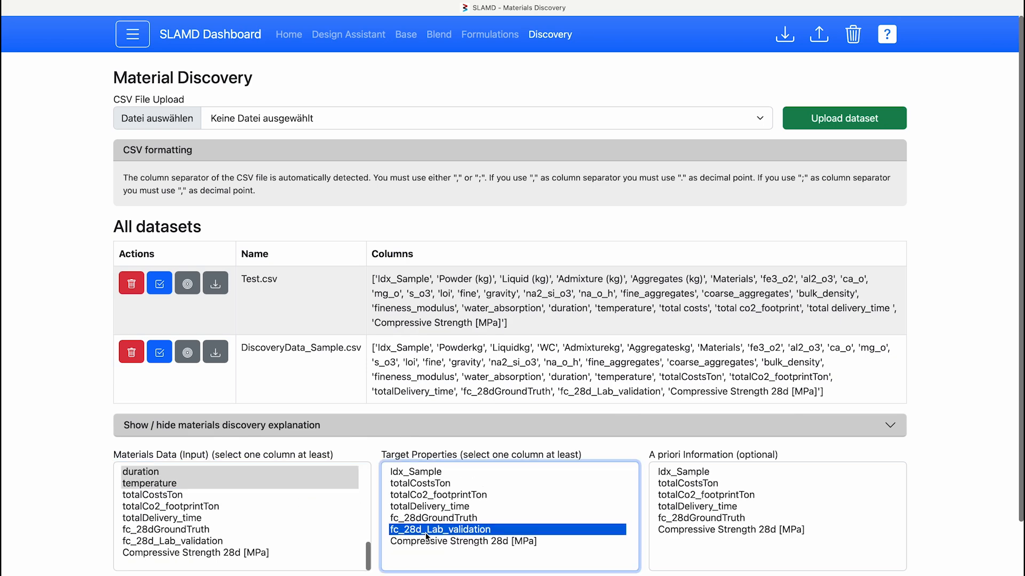
scroll(543, 528, down, 2)
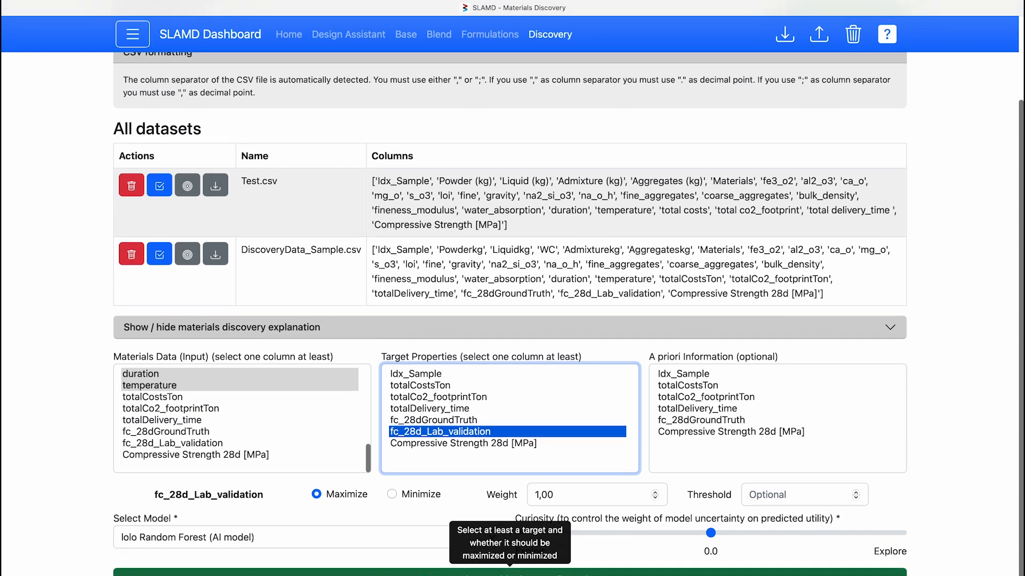
click(447, 573)
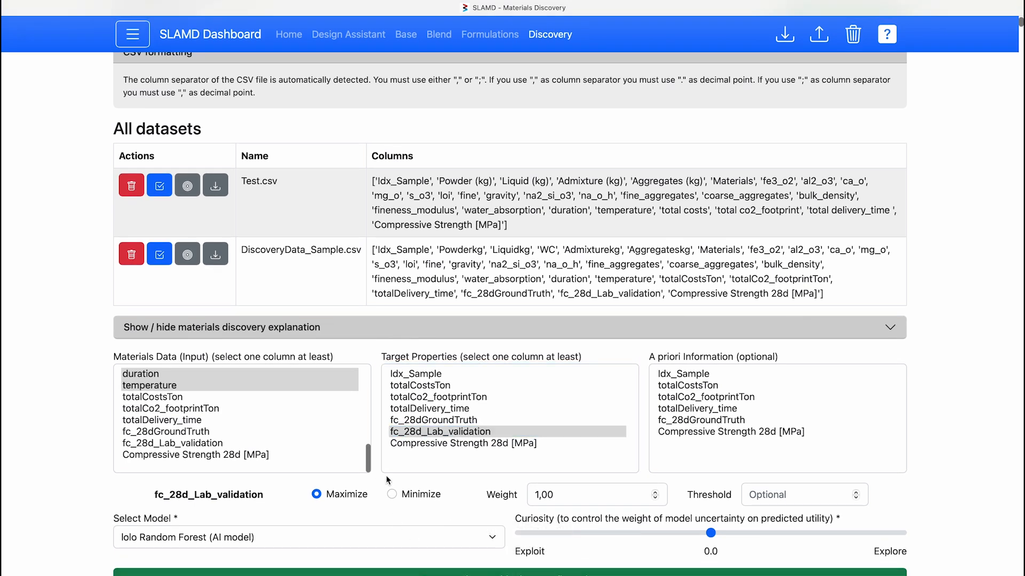
Step: Examine the scatter plot of utility against fc_28d_Lab_validation, including the uncertainty bars of the predicted samples
scroll(578, 537, down, 9)
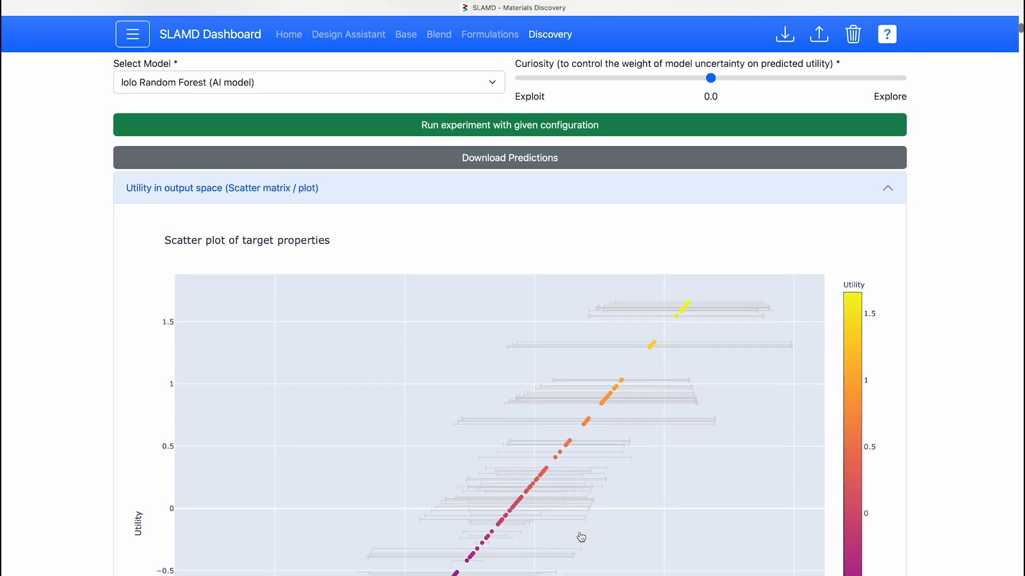
scroll(572, 315, up, 2)
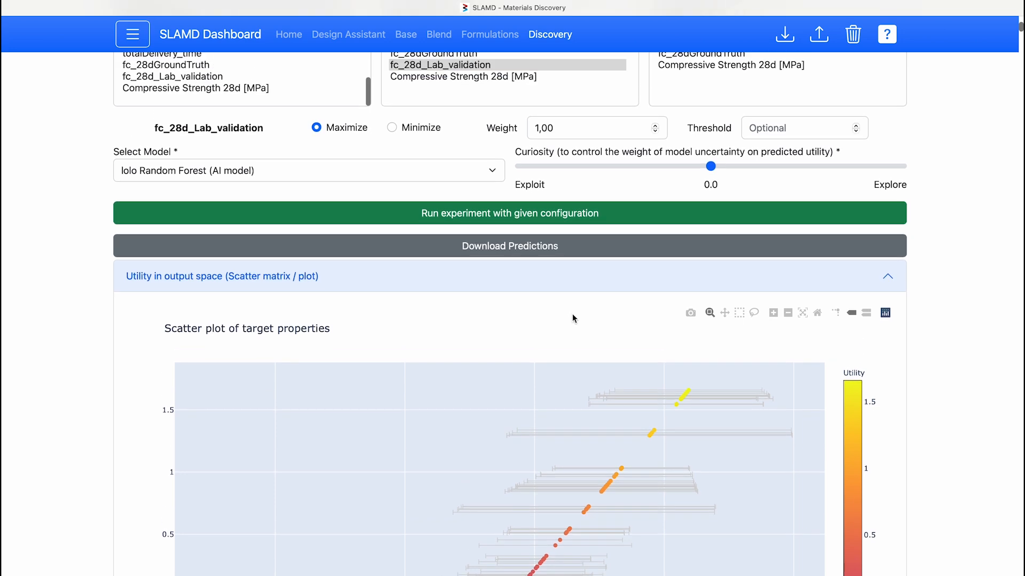
scroll(572, 313, down, 1)
scroll(573, 319, down, 6)
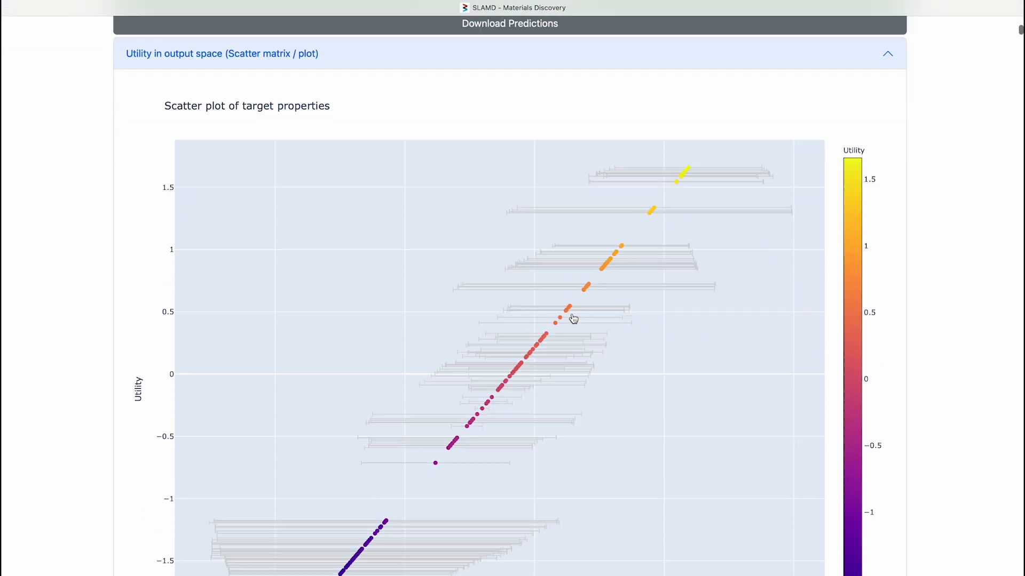
scroll(571, 315, up, 1)
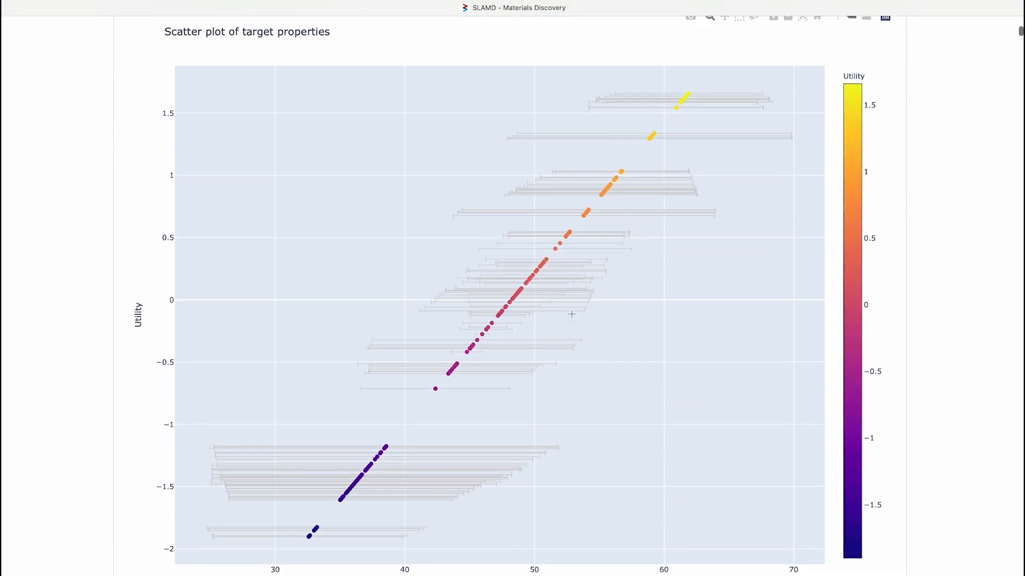
scroll(571, 314, down, 1)
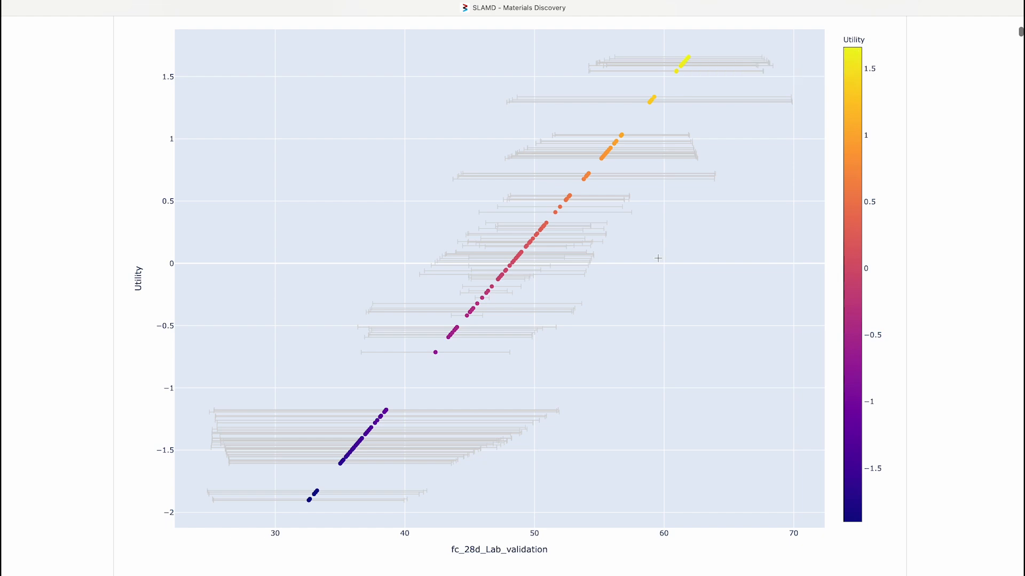
Step: Show the t-SNE plot of utility in input space and inspect the labelled and predicted points in its clusters
scroll(658, 259, down, 4)
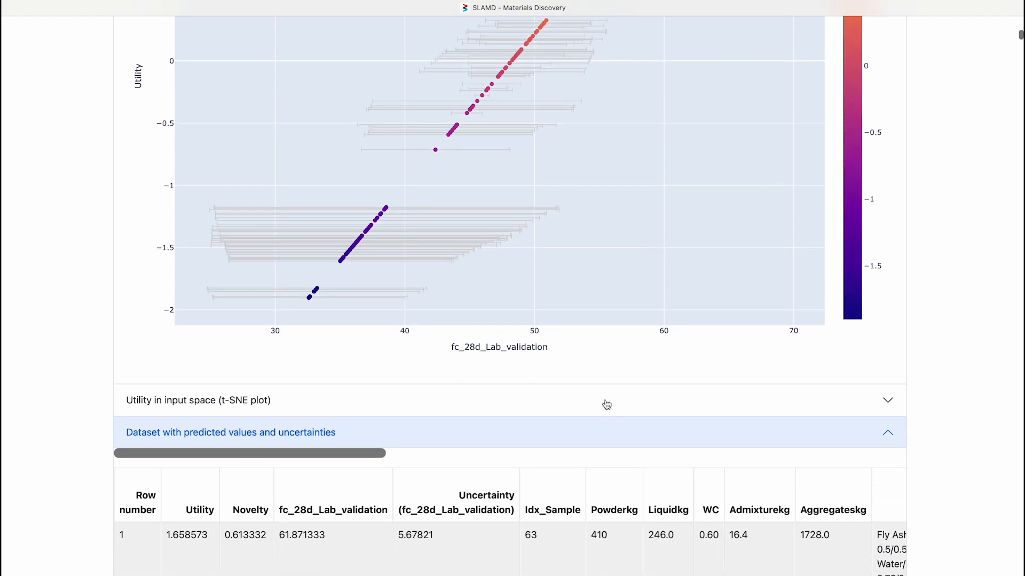
click(606, 404)
scroll(592, 312, down, 5)
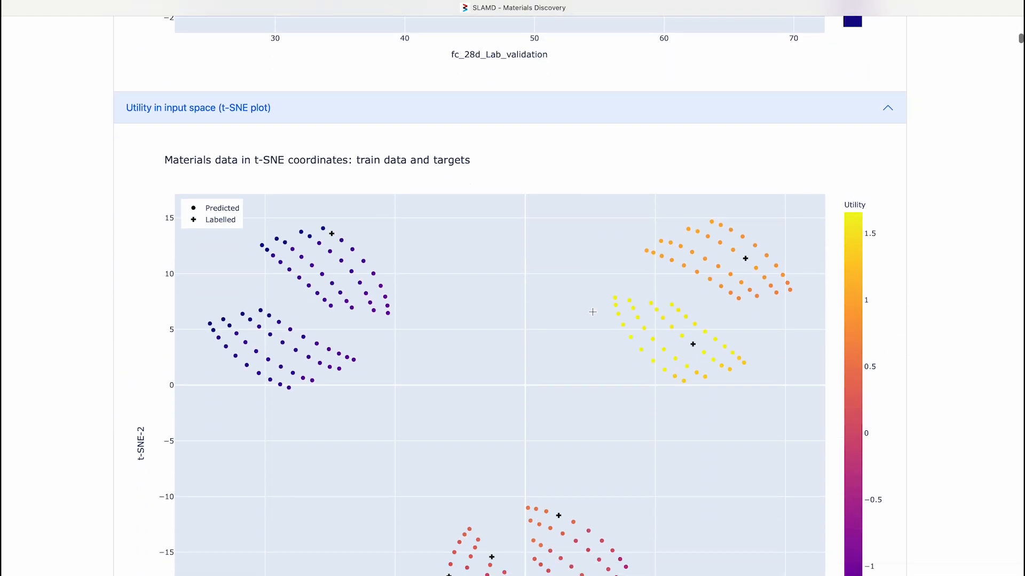
scroll(592, 312, down, 6)
scroll(592, 312, up, 3)
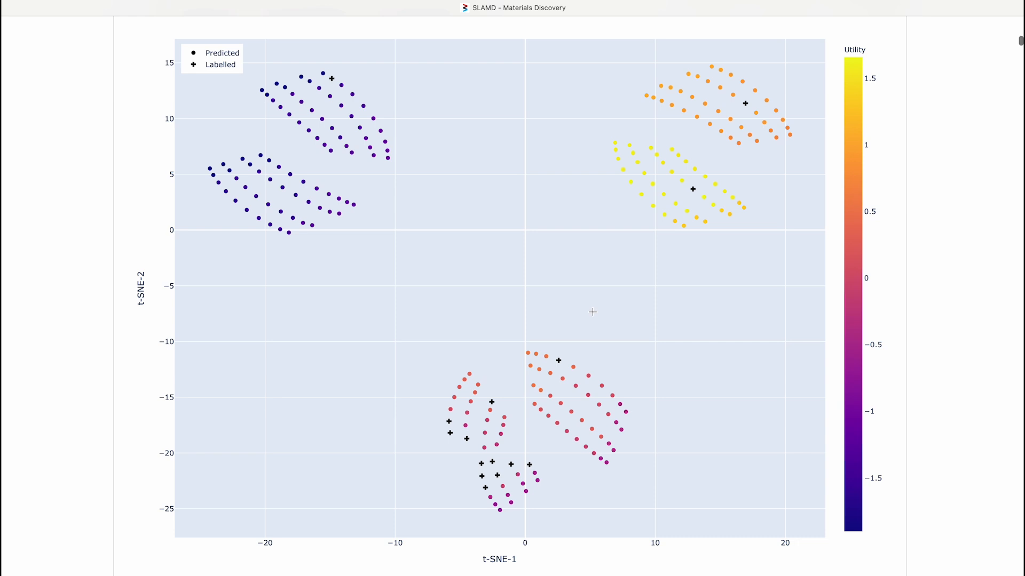
mouse_move(589, 384)
mouse_move(468, 409)
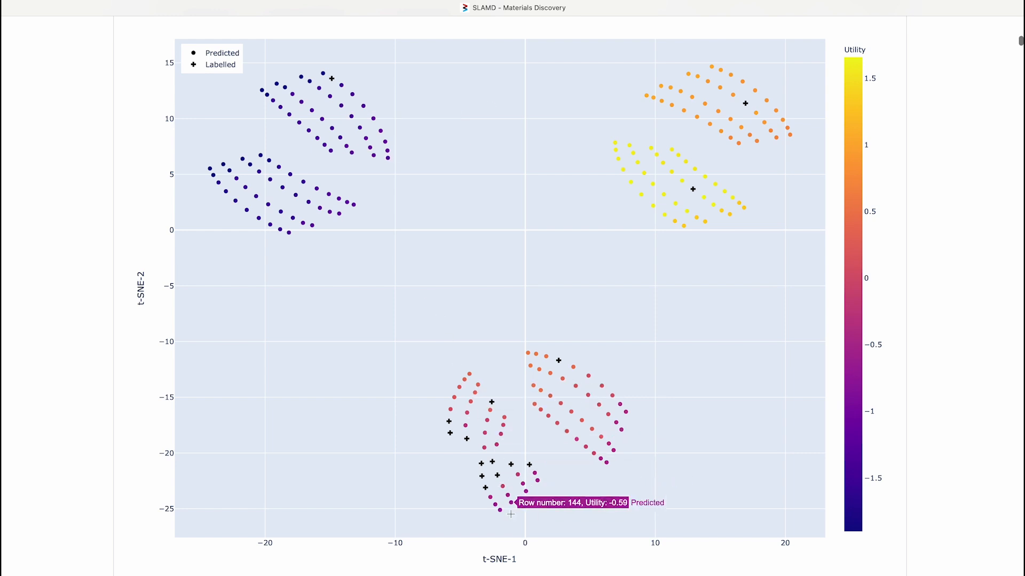
mouse_move(485, 495)
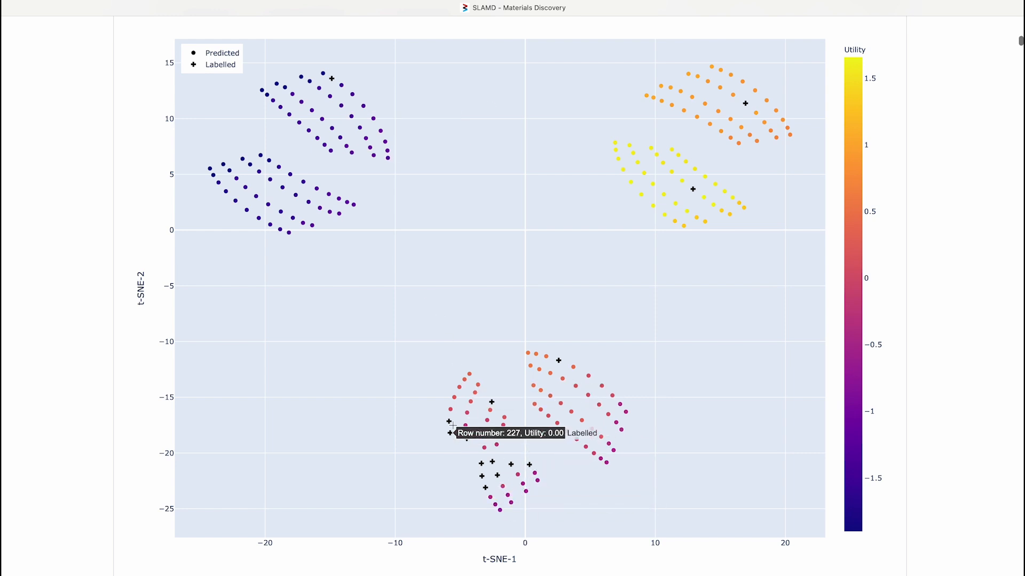
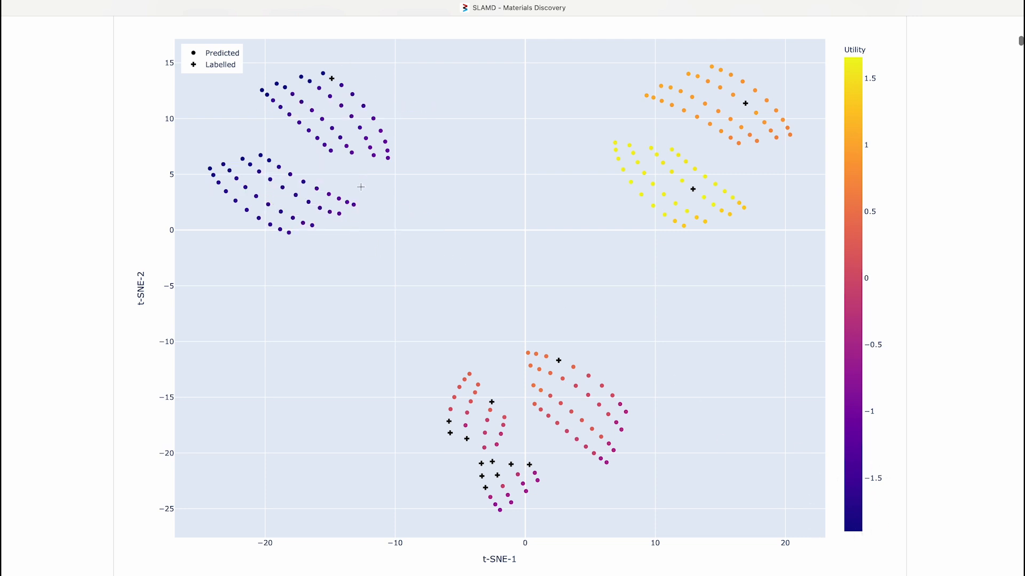
mouse_move(246, 186)
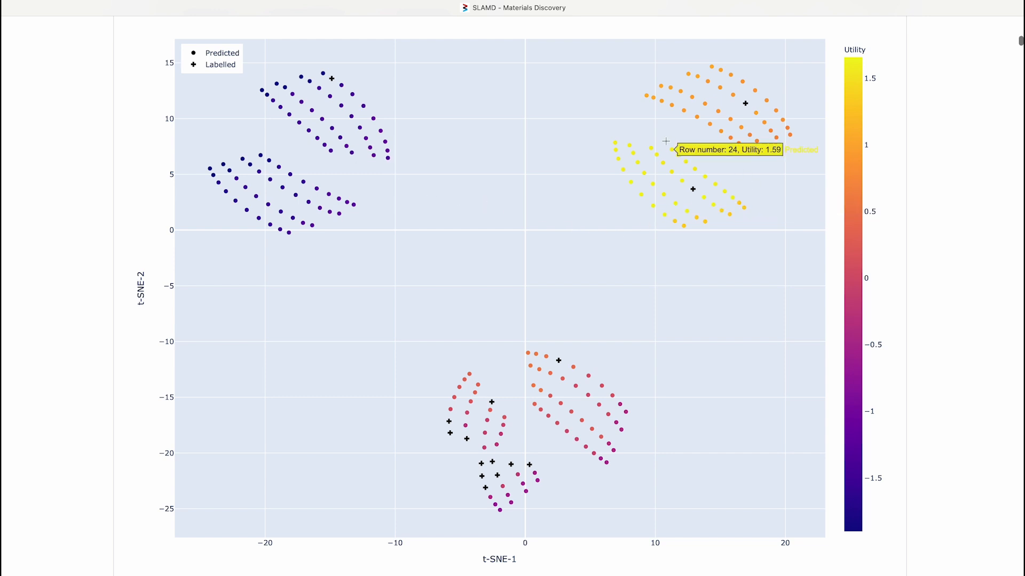
Step: Inspect points in the high-utility t-SNE clusters and check the mix composition columns in the dataset of predicted values and uncertainties
mouse_move(650, 137)
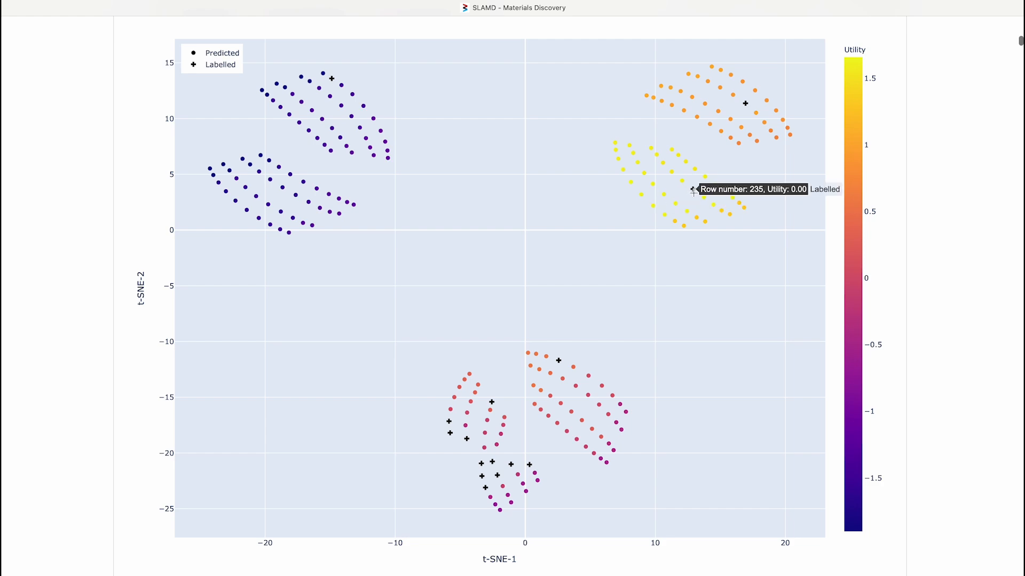
mouse_move(636, 181)
scroll(622, 306, down, 10)
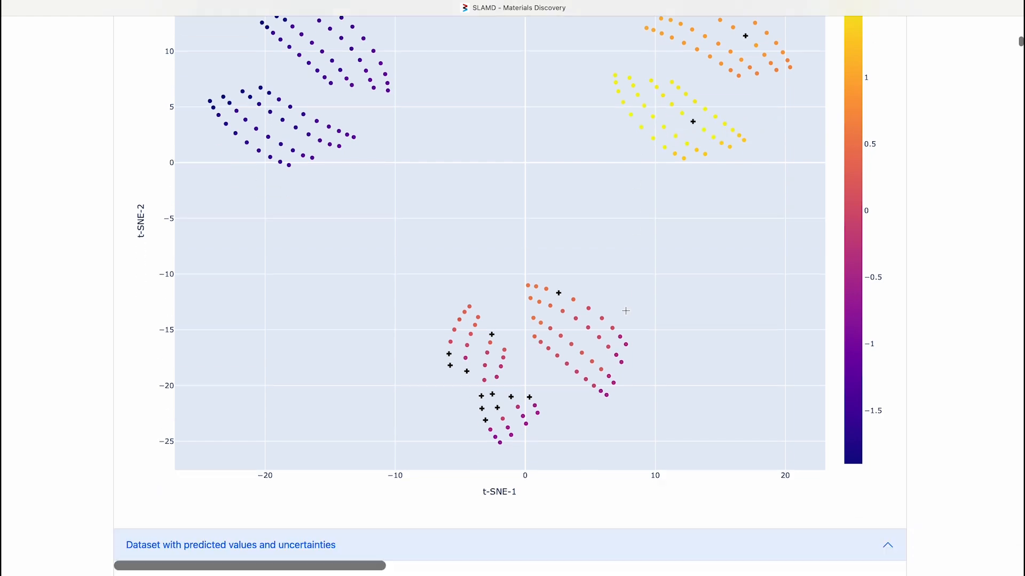
scroll(484, 213, right, 5)
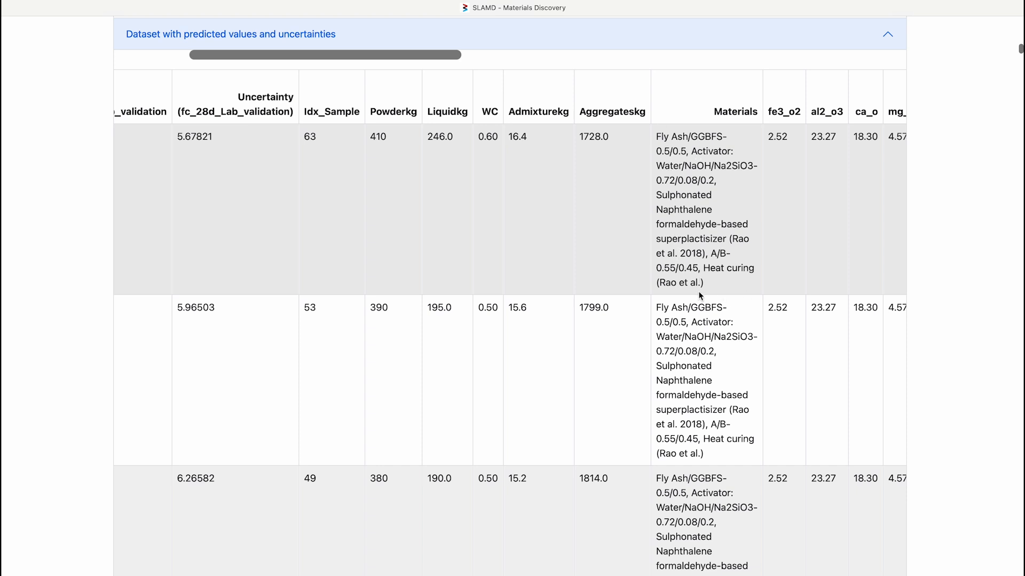
scroll(693, 241, up, 3)
scroll(693, 241, up, 7)
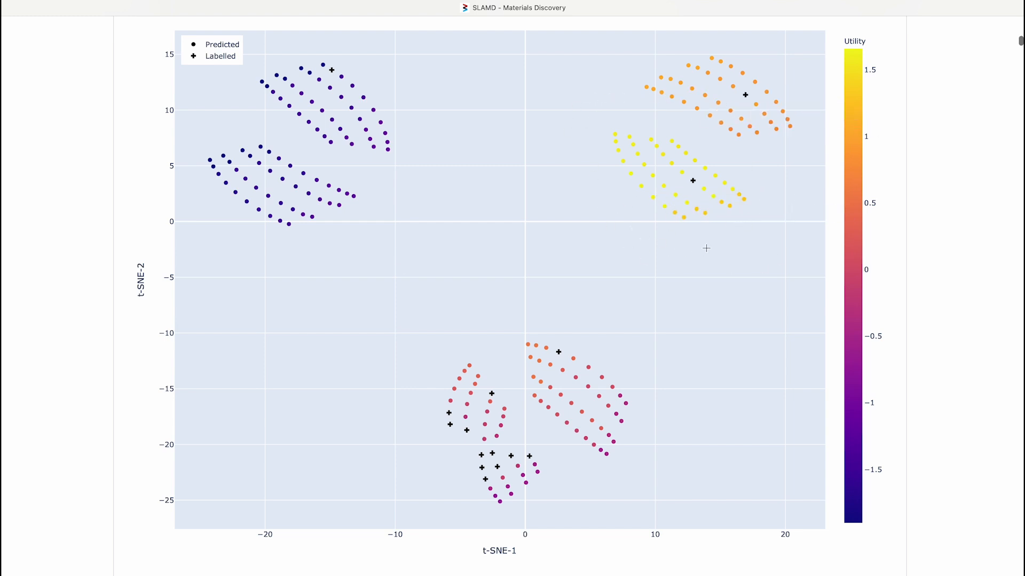
Step: Compare predicted points across the high- and low-utility t-SNE clusters, identifying their row numbers for reference against the predictions dataset
scroll(593, 234, down, 1)
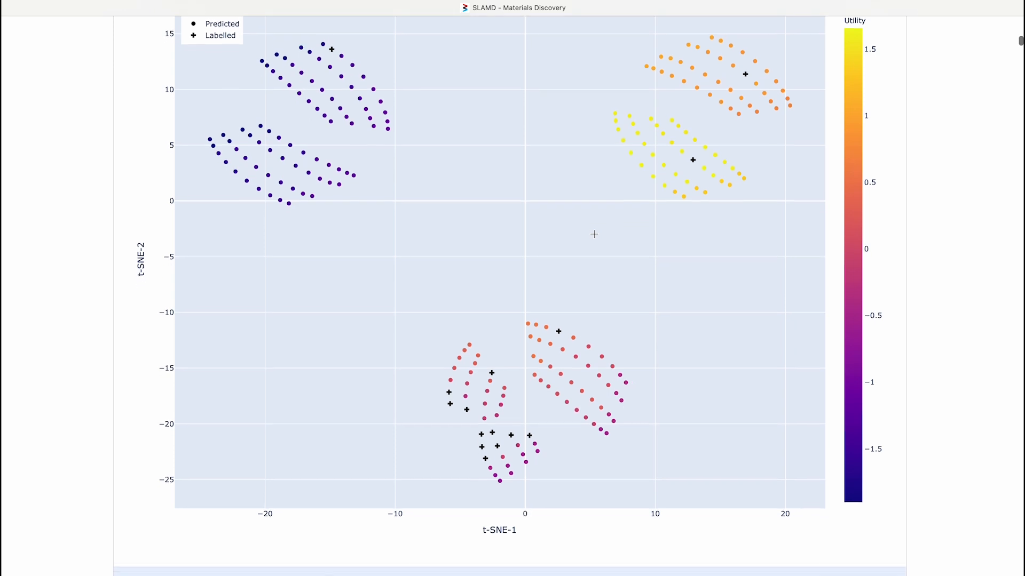
scroll(594, 235, down, 6)
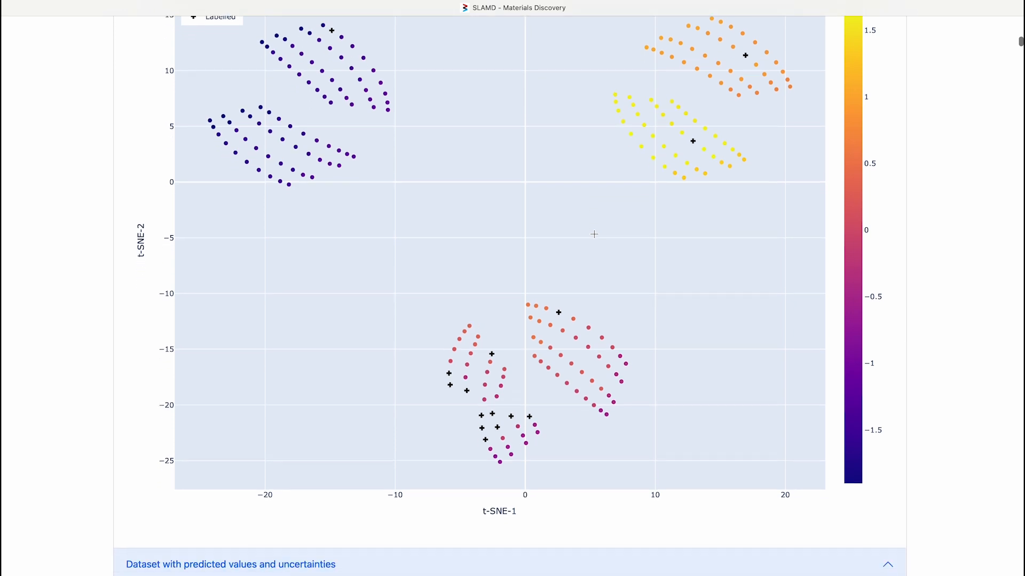
scroll(594, 234, up, 2)
scroll(594, 234, up, 1)
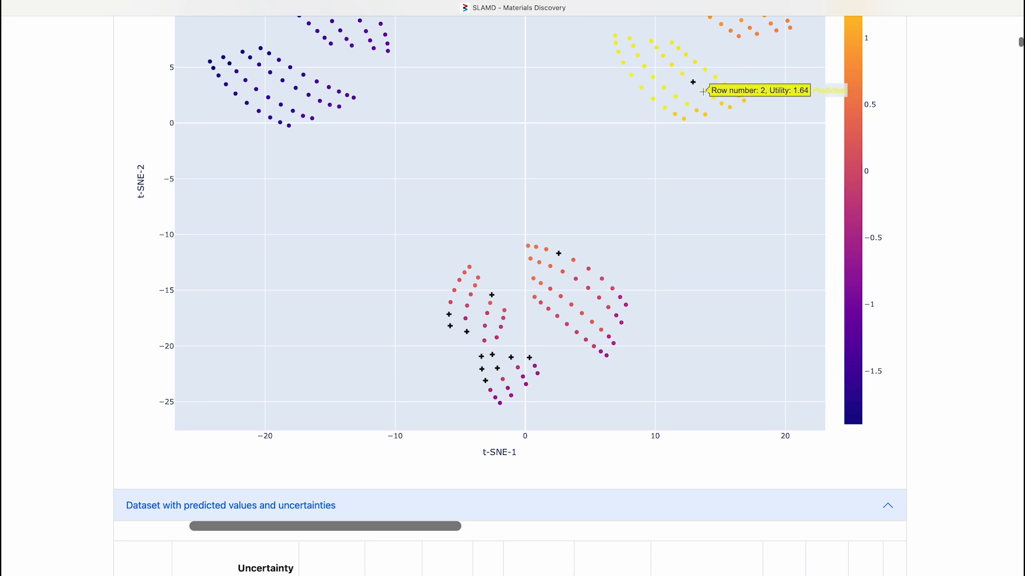
scroll(628, 125, down, 1)
scroll(628, 124, down, 2)
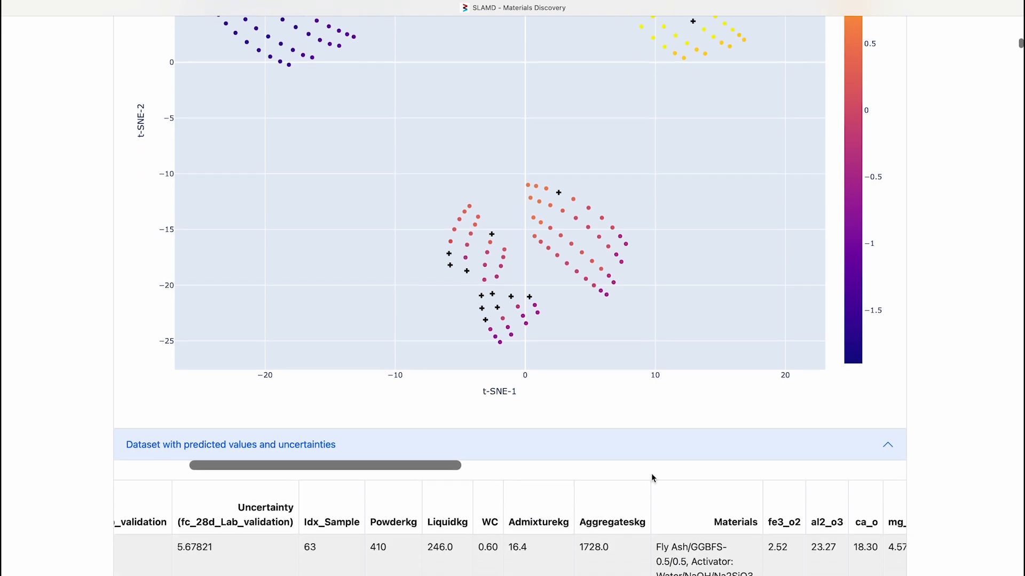
scroll(651, 478, down, 3)
scroll(651, 478, up, 4)
scroll(651, 478, up, 4)
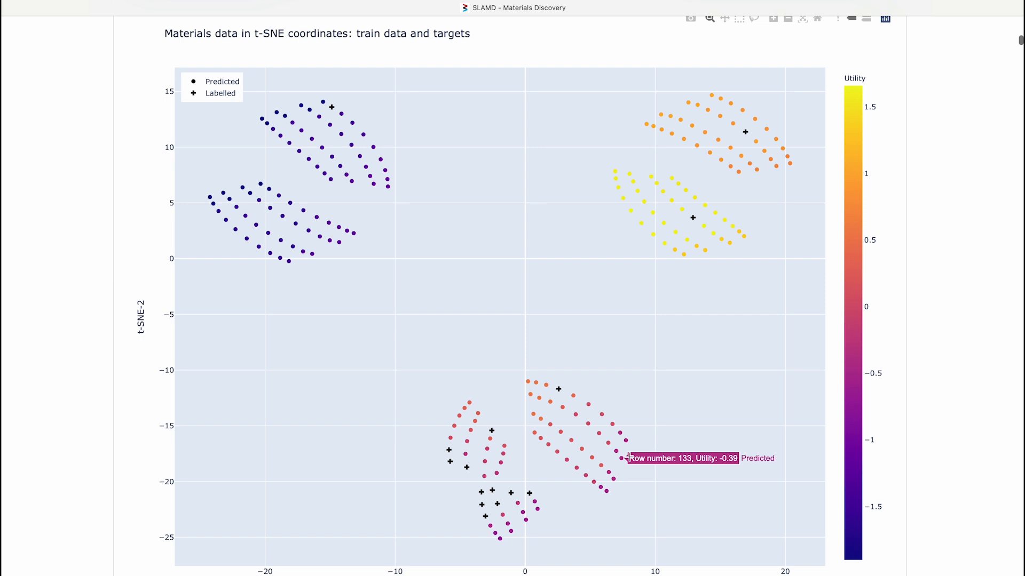
scroll(629, 456, down, 1)
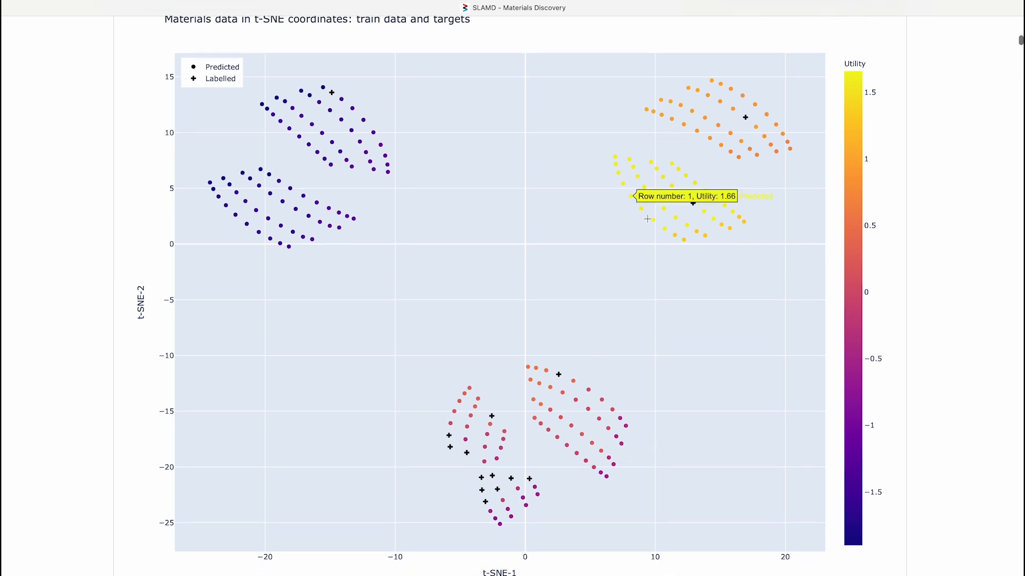
scroll(646, 362, down, 4)
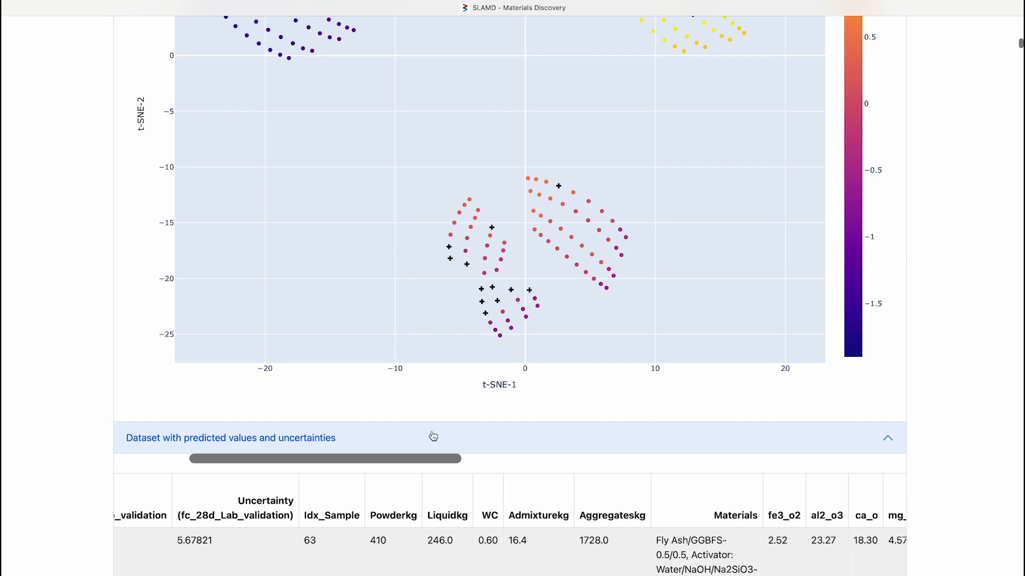
Step: Review the experiment configuration, including the selected input columns, target property, model and curiosity setting
scroll(982, 424, up, 20)
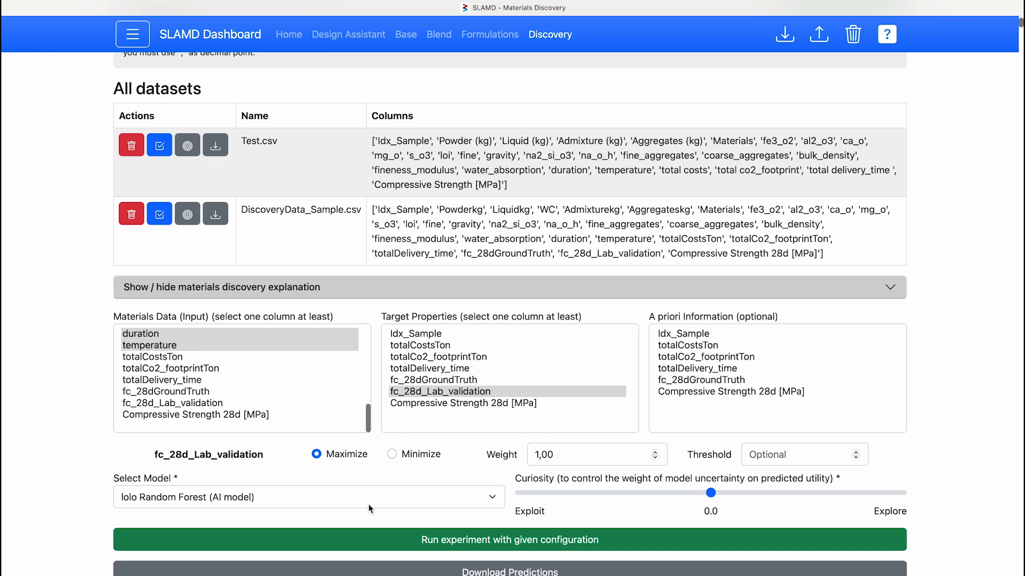
scroll(419, 438, down, 1)
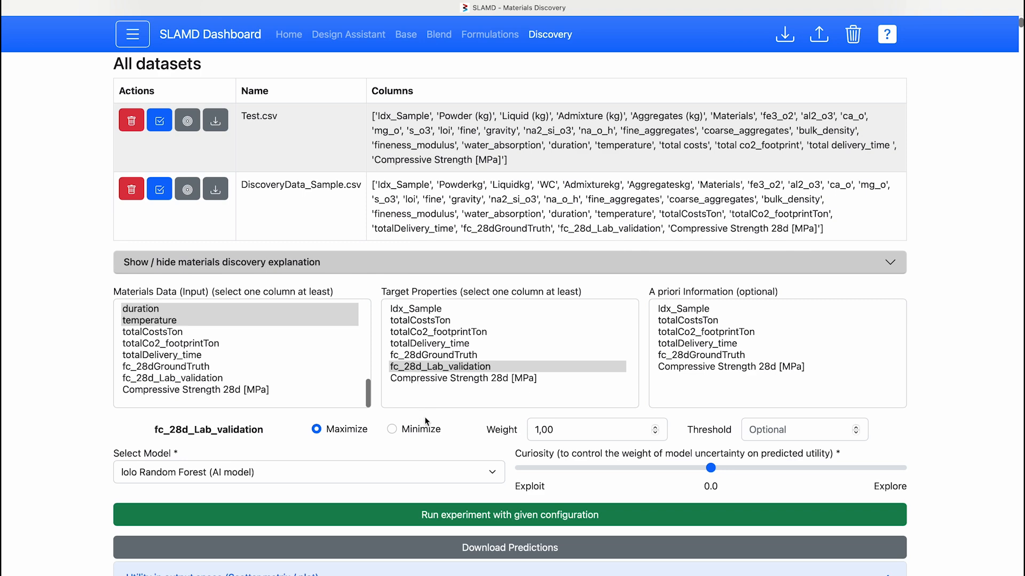
scroll(425, 421, down, 5)
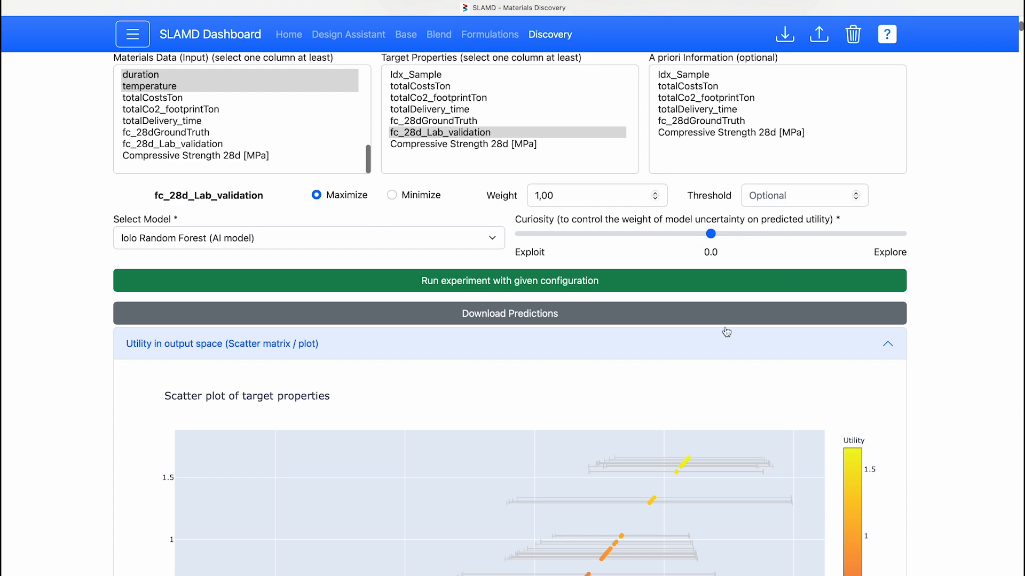
Step: Re-examine the scatter plot of target properties, comparing the uncertainty bars of the high- and low-utility samples
scroll(710, 356, down, 1)
scroll(712, 357, down, 6)
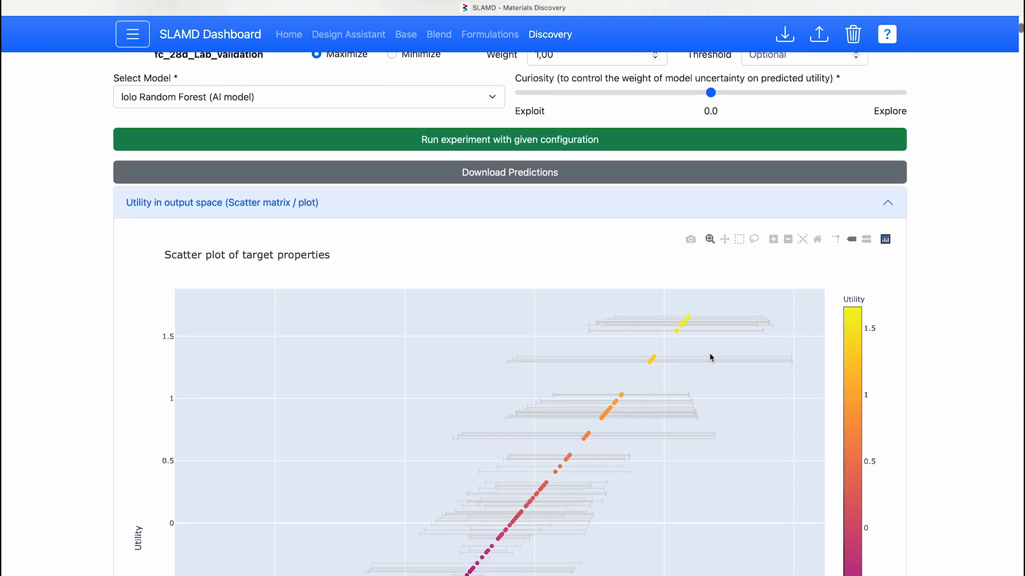
scroll(712, 357, down, 1)
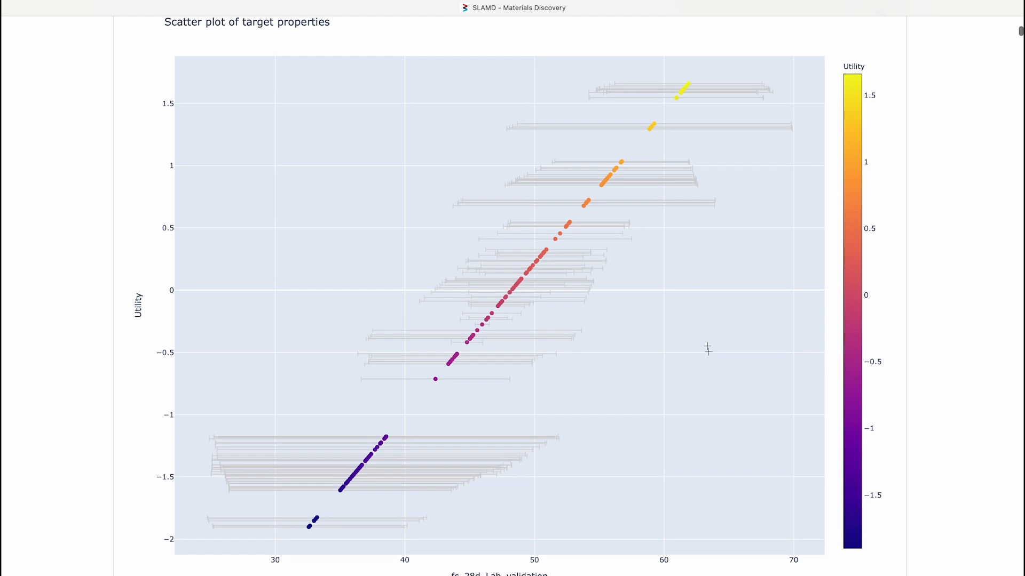
scroll(669, 202, down, 1)
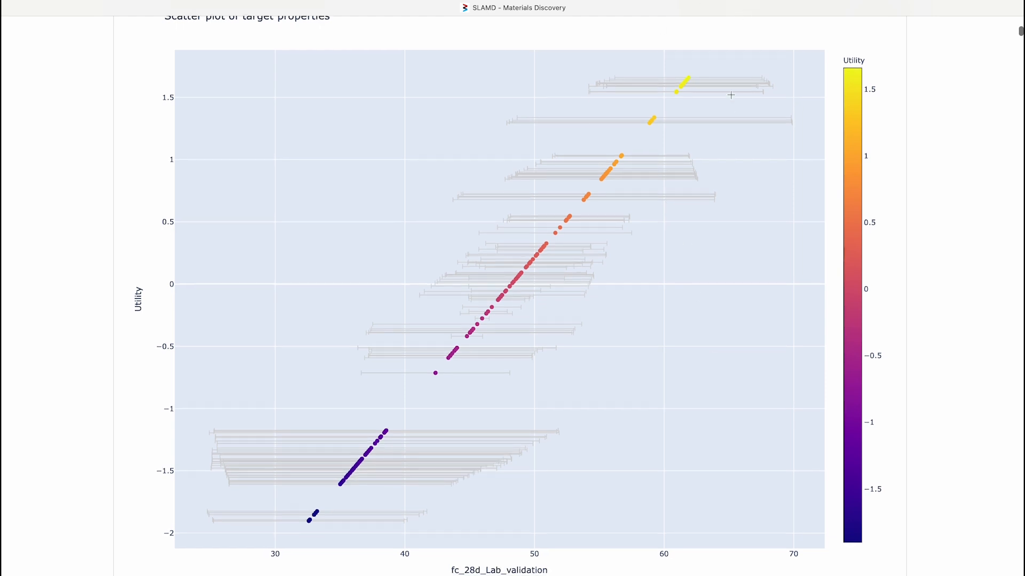
scroll(593, 189, down, 1)
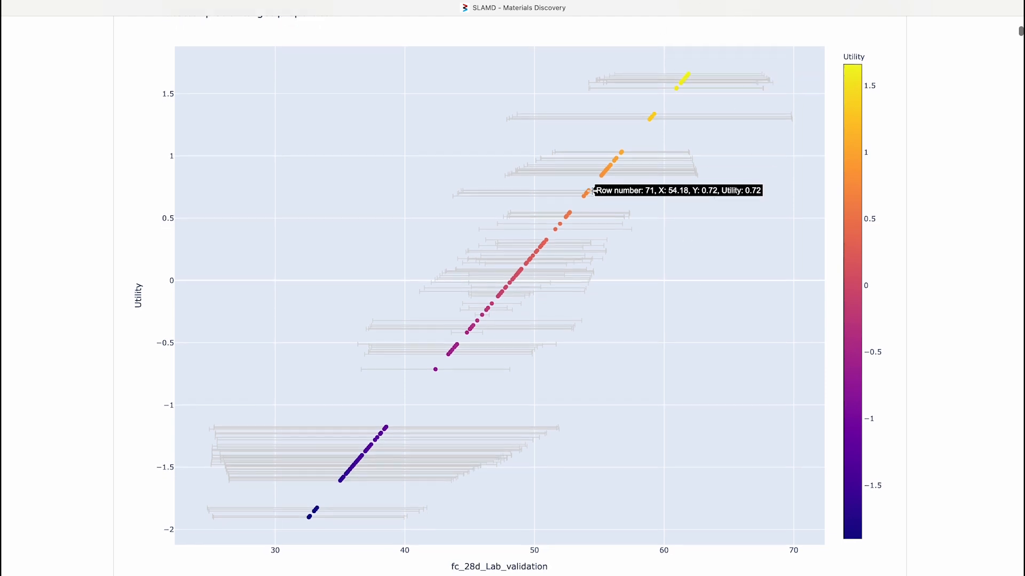
scroll(686, 262, up, 1)
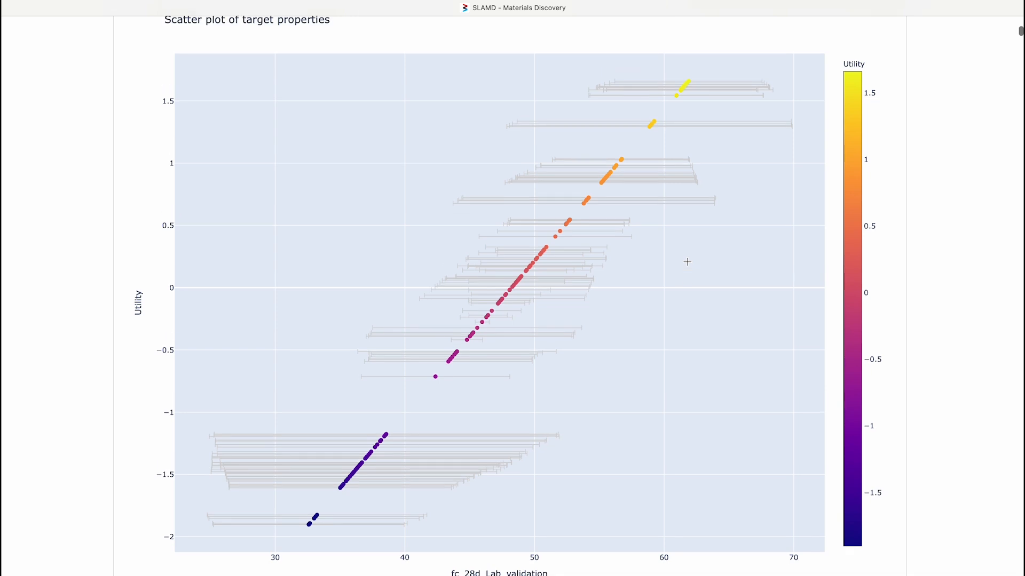
scroll(767, 172, up, 2)
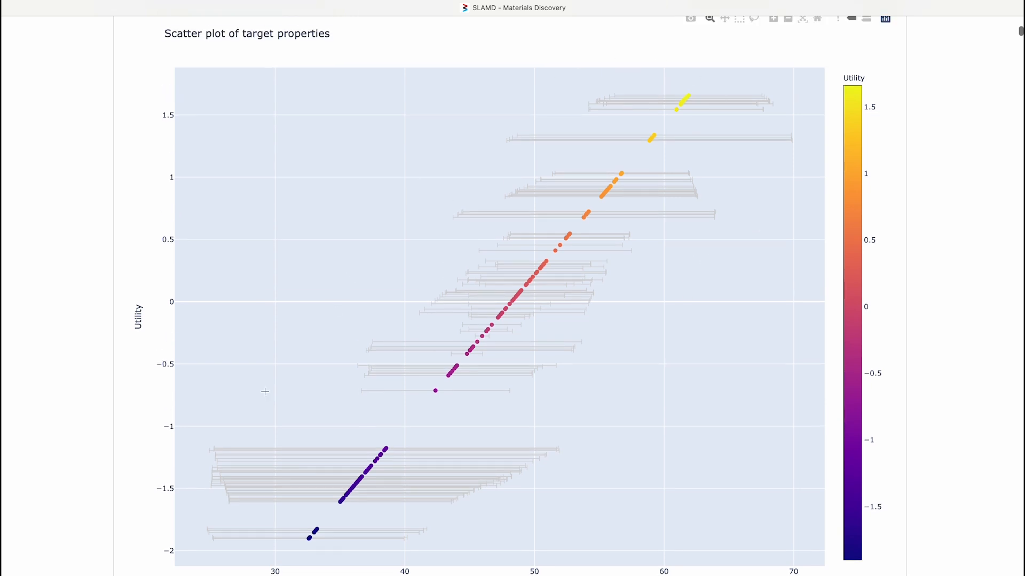
Step: Inspect individual labelled and predicted points in each t-SNE cluster to compare utility across the upper and lower groups
scroll(265, 392, down, 5)
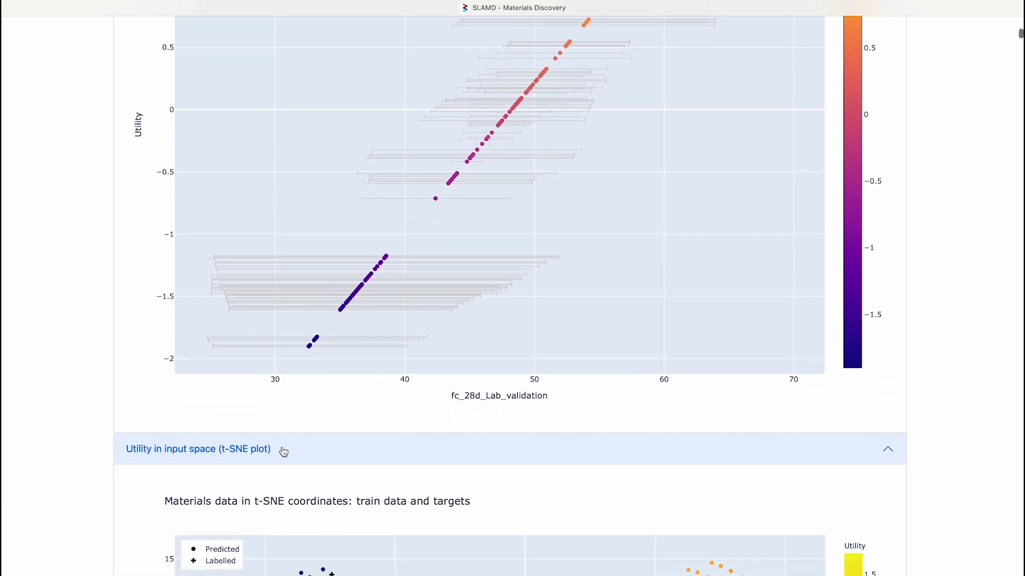
scroll(284, 452, down, 10)
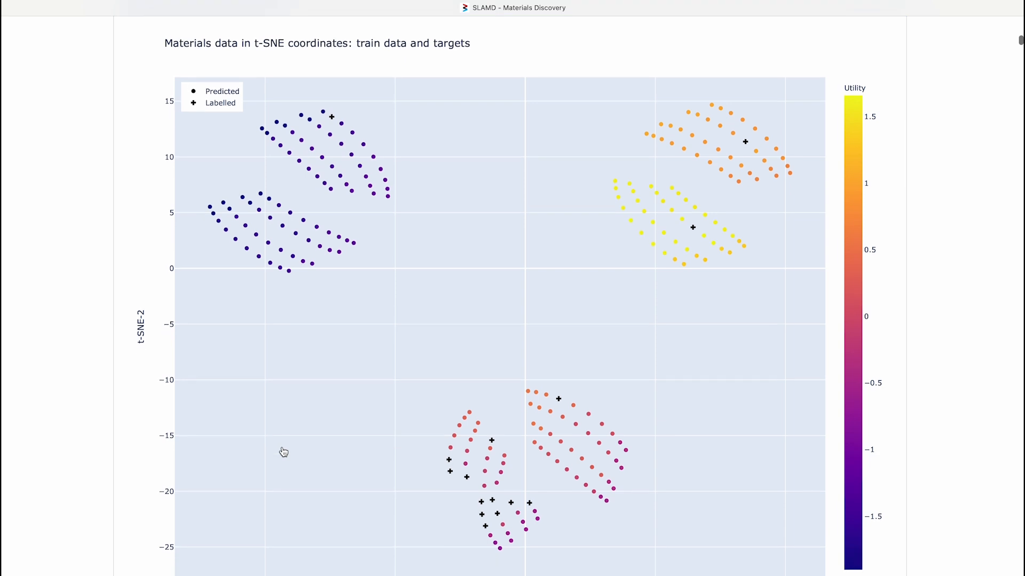
scroll(283, 451, down, 1)
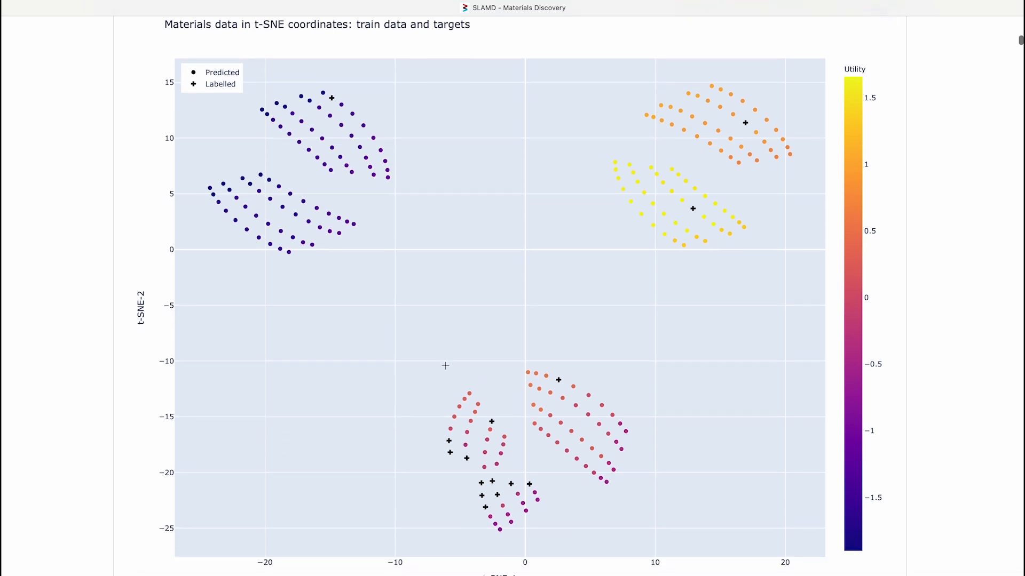
mouse_move(563, 389)
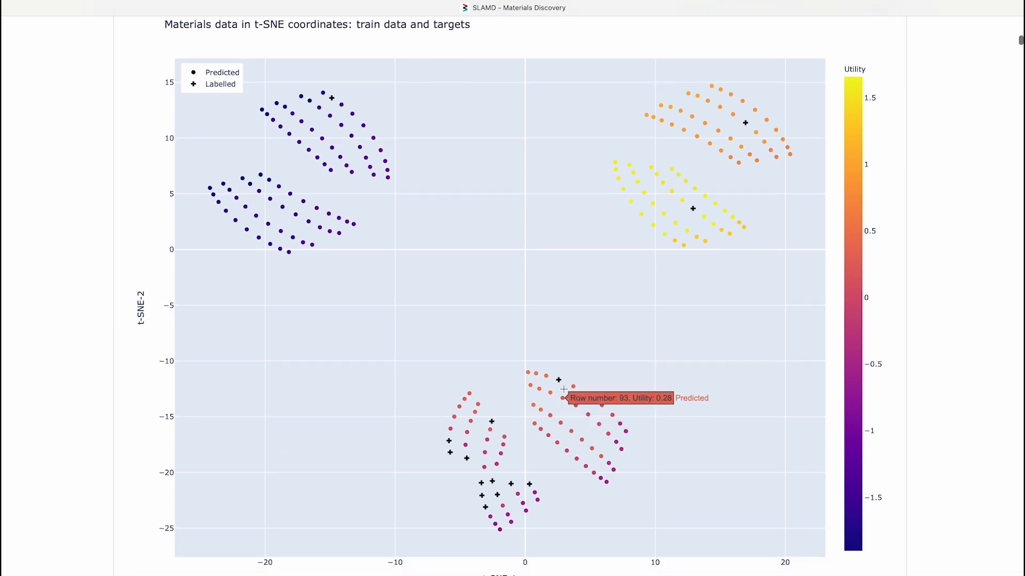
mouse_move(656, 212)
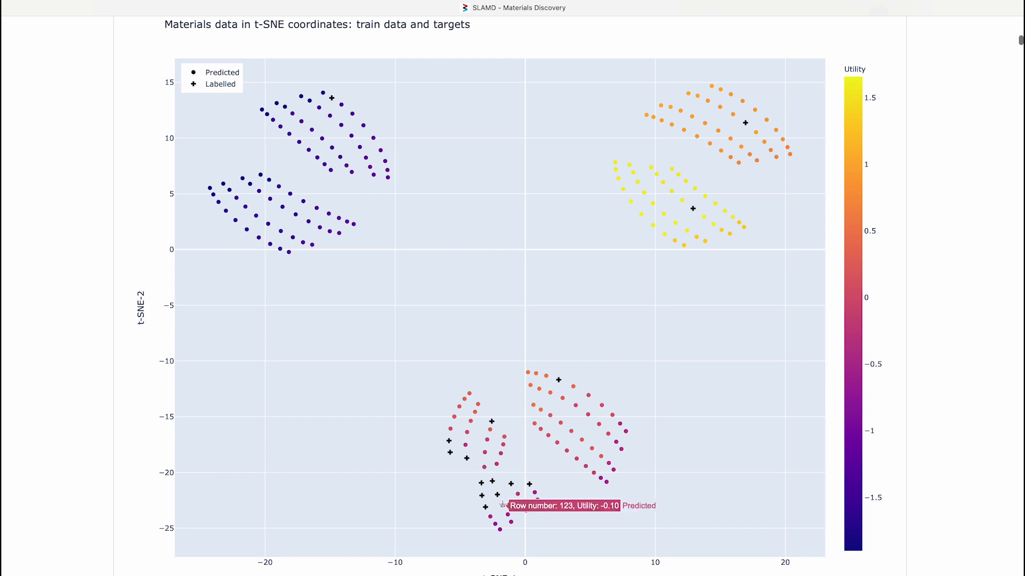
mouse_move(682, 226)
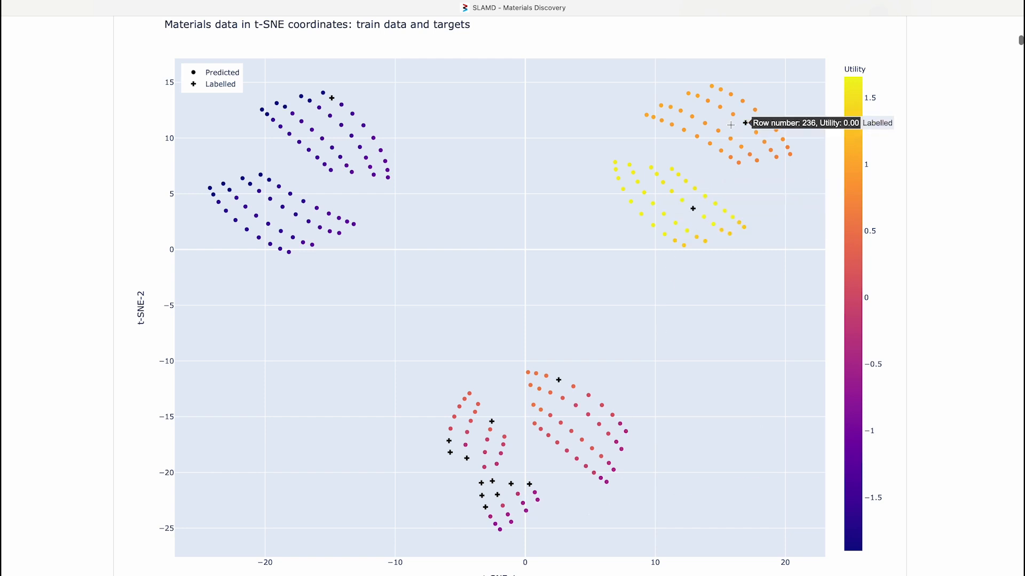
mouse_move(722, 128)
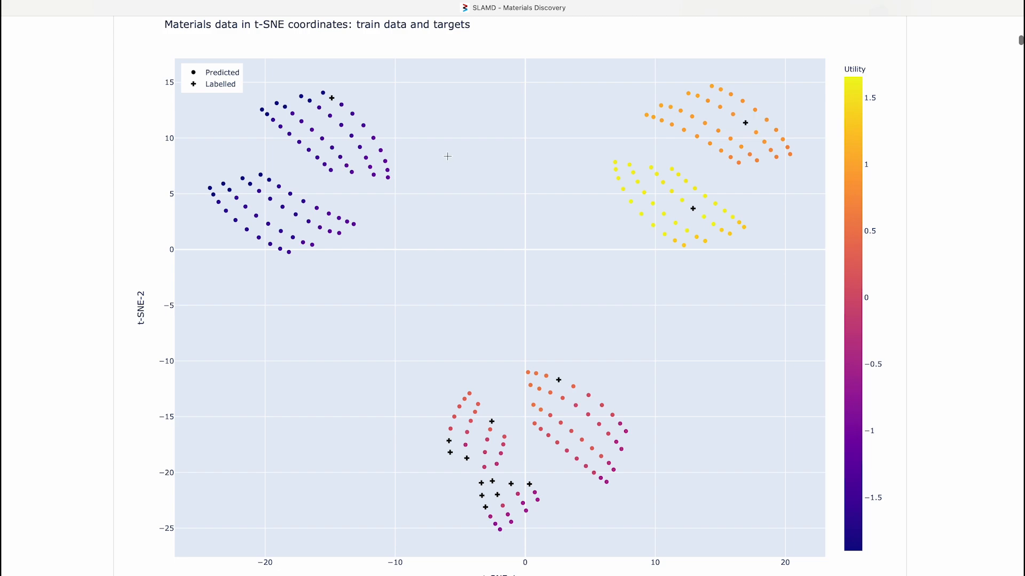
mouse_move(256, 231)
mouse_move(281, 210)
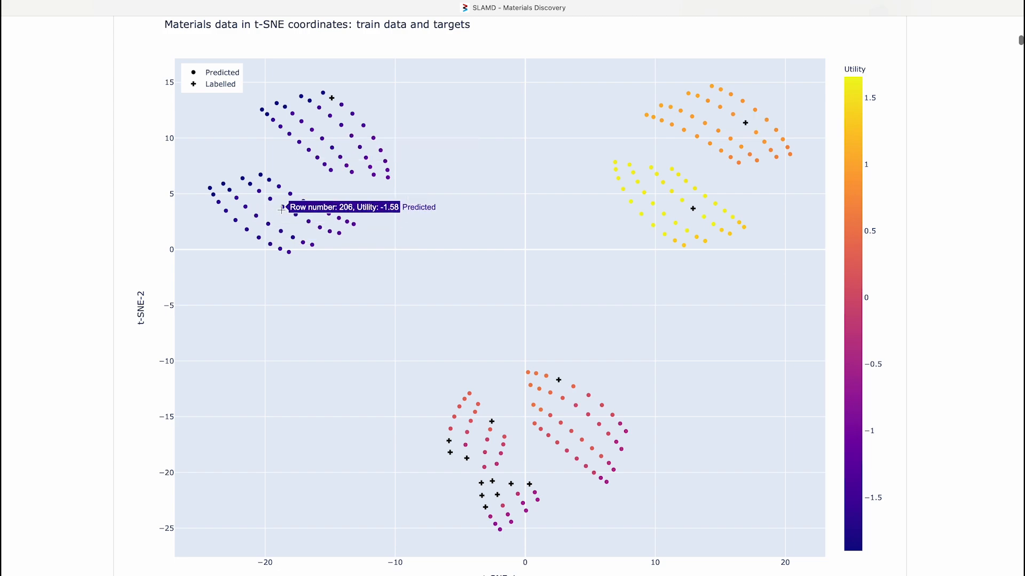
Step: Examine the utility, novelty, predicted fc_28d_Lab_validation and uncertainty columns for the top-ranked rows of the predictions dataset
scroll(377, 312, down, 8)
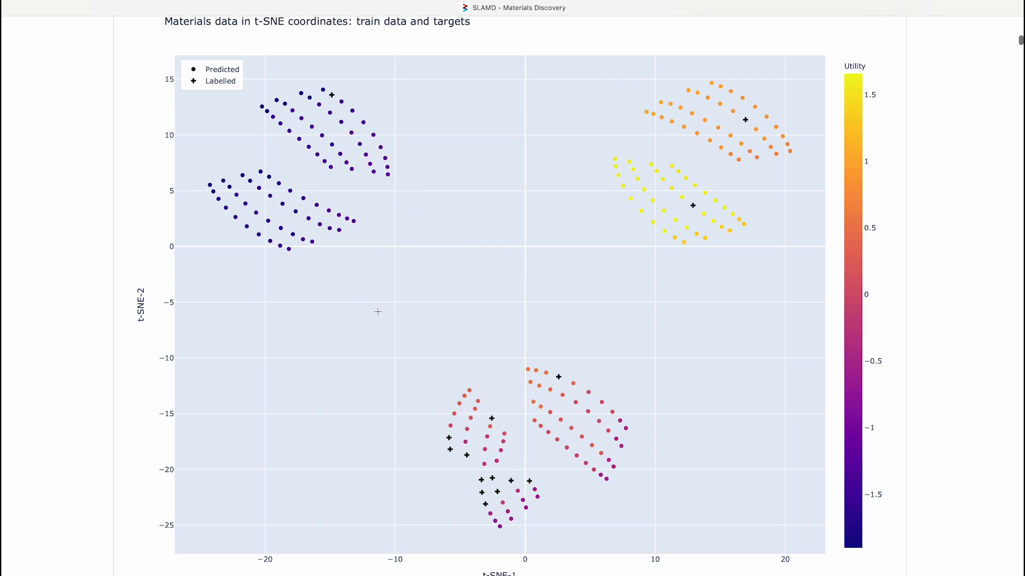
scroll(378, 315, down, 3)
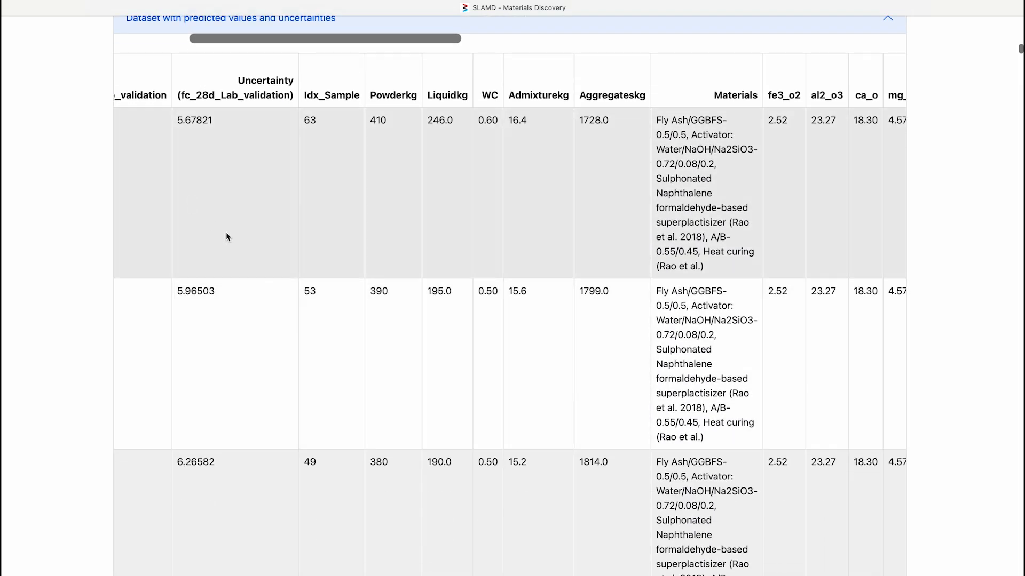
scroll(235, 240, left, 5)
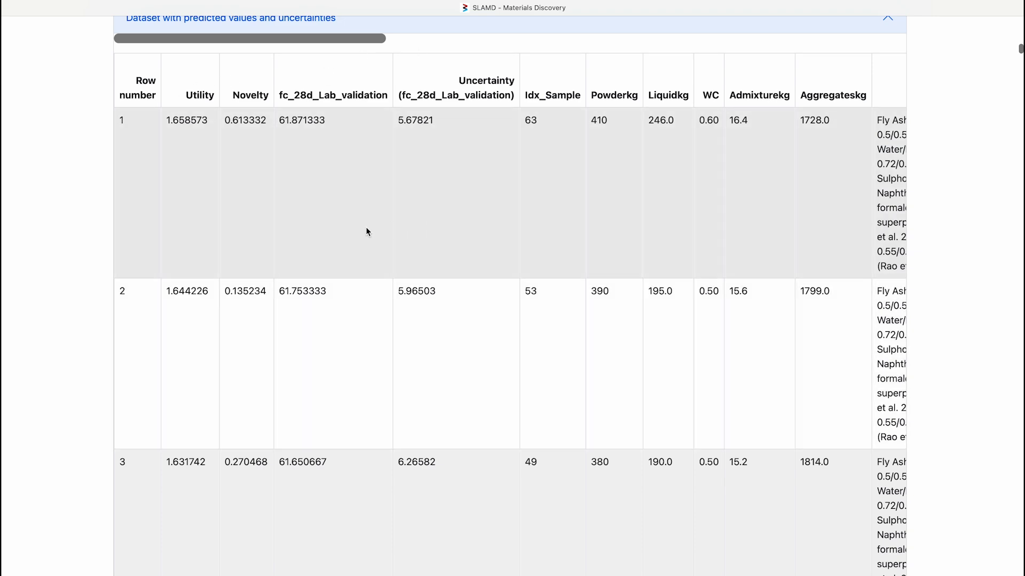
scroll(366, 229, down, 20)
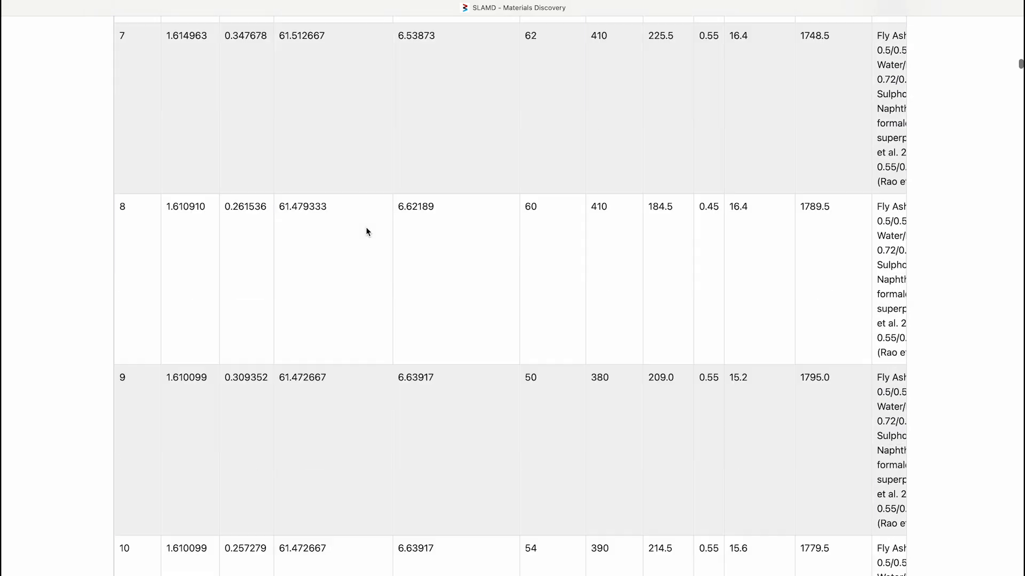
Step: Leave the discovery results and open the SLAMD home page with the workflow overview
scroll(367, 231, up, 20)
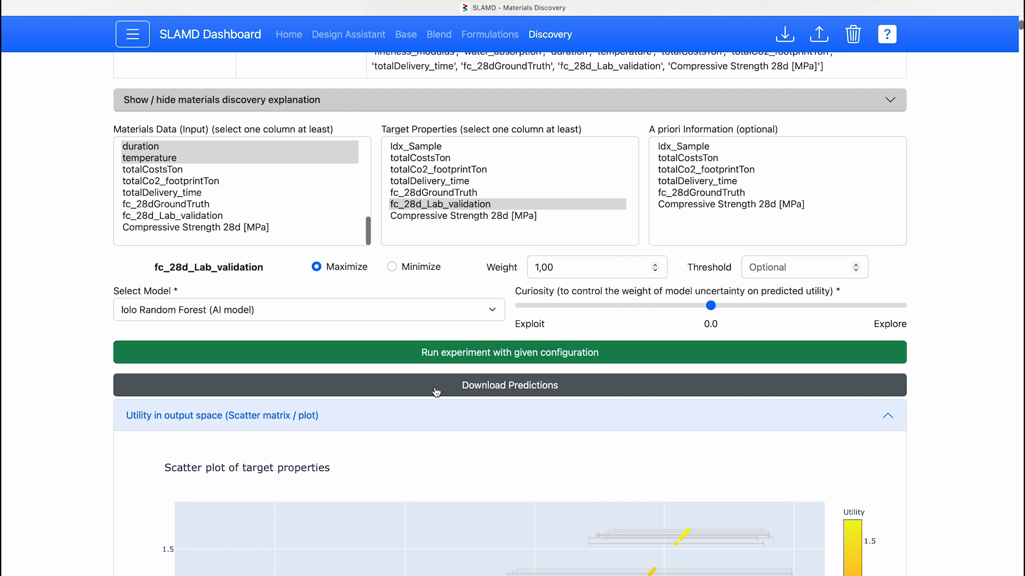
scroll(436, 392, down, 6)
scroll(148, 258, up, 3)
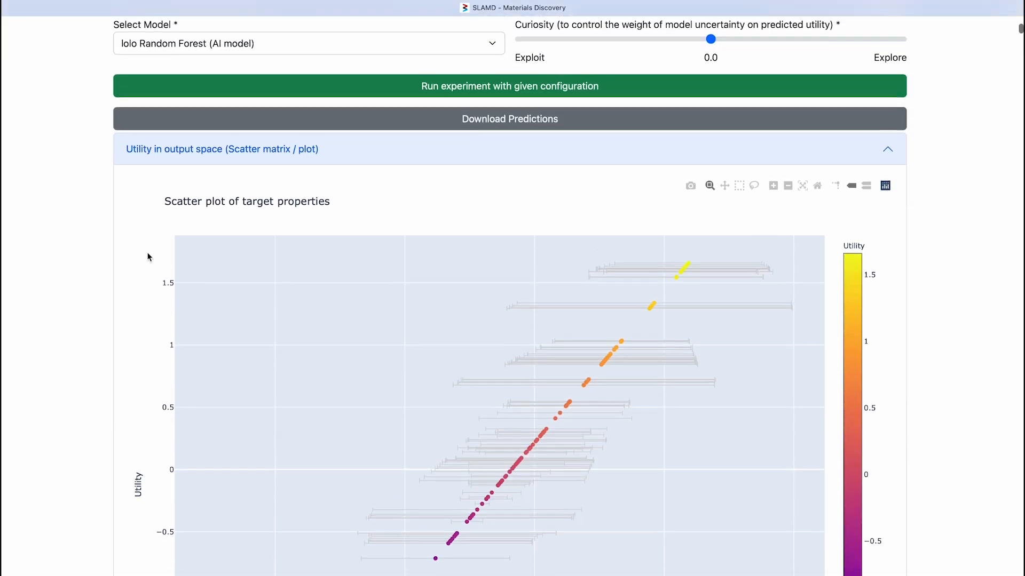
scroll(147, 254, up, 3)
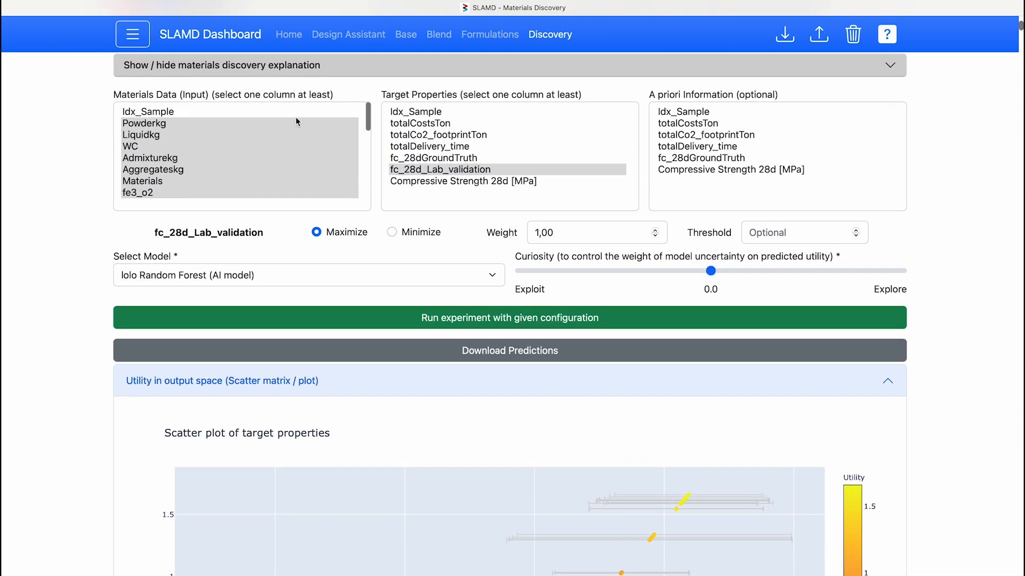
click(289, 34)
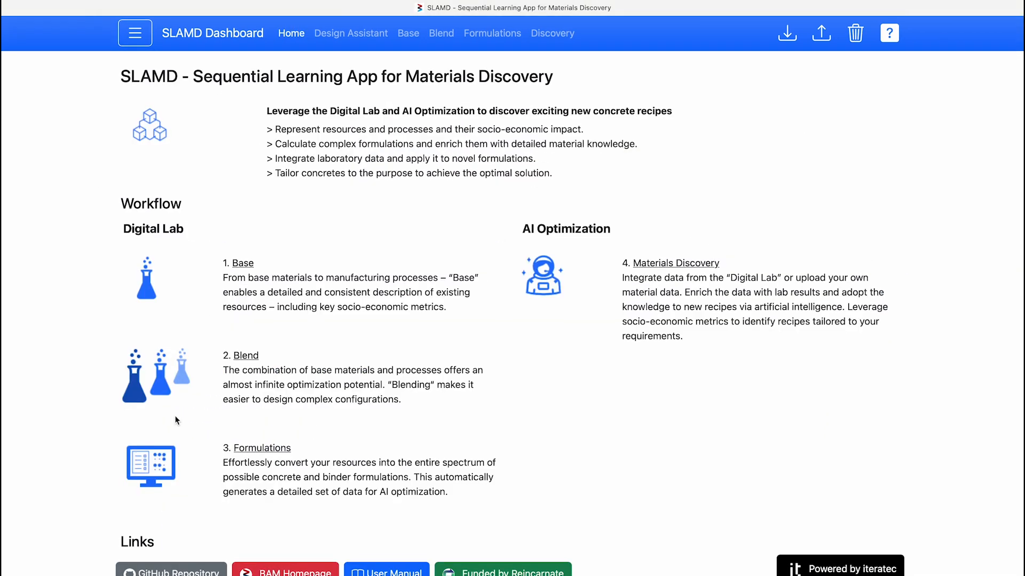